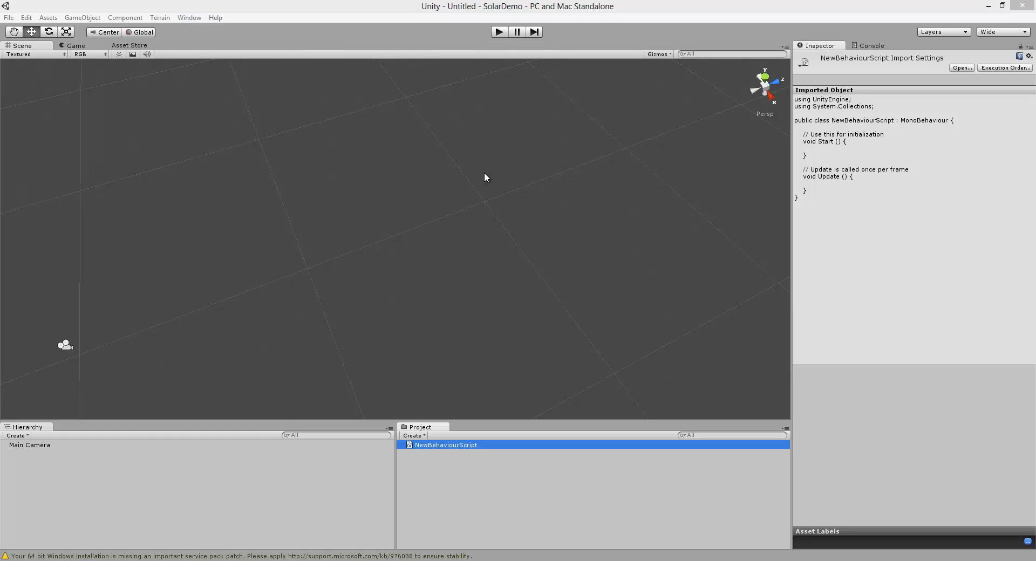
Switch to Notepad++ and review the transformation order line by line: Identity, Scale, Rotate, Orbit, Translate
left_click(435, 558)
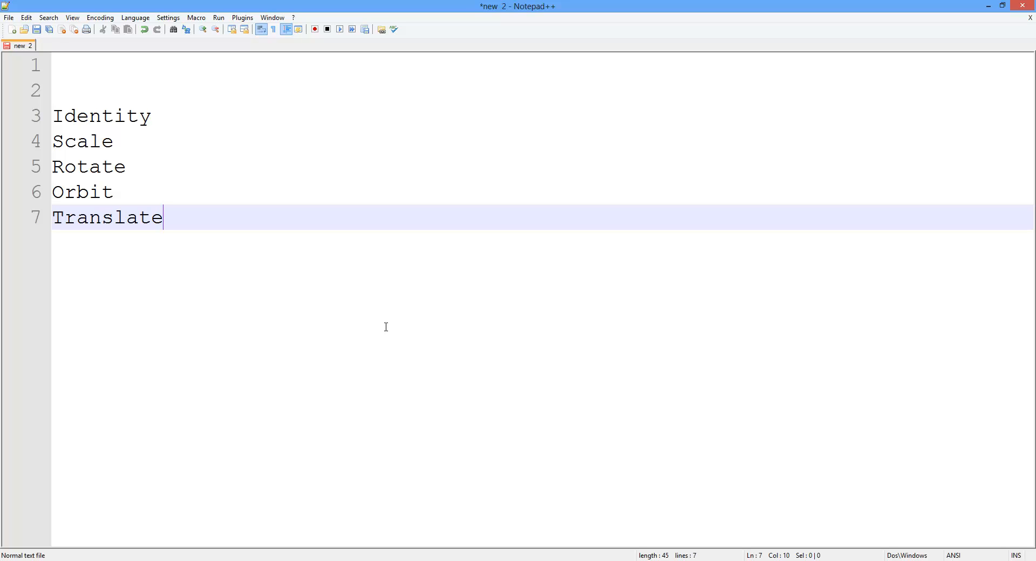
left_click(169, 116)
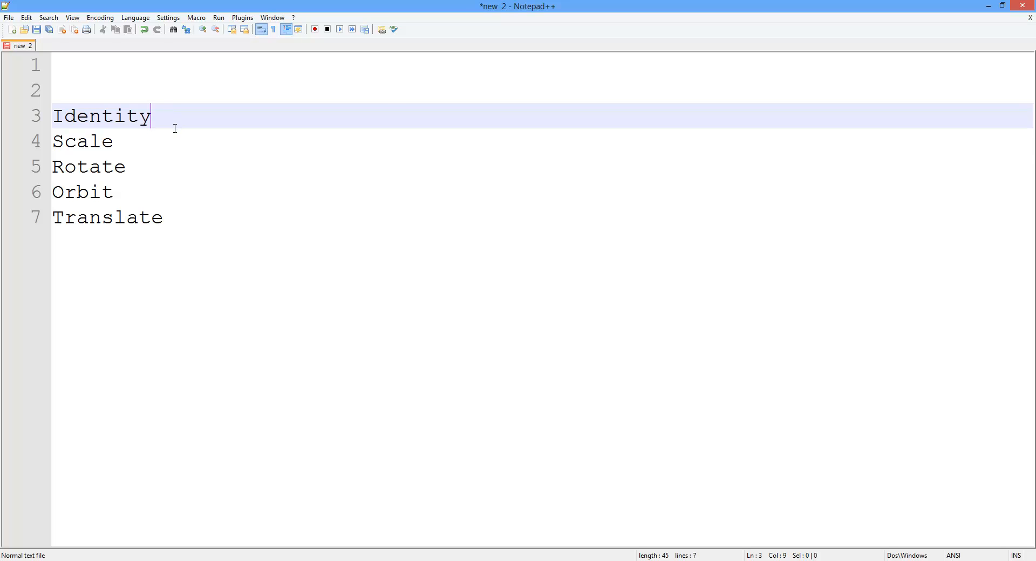
left_click(167, 141)
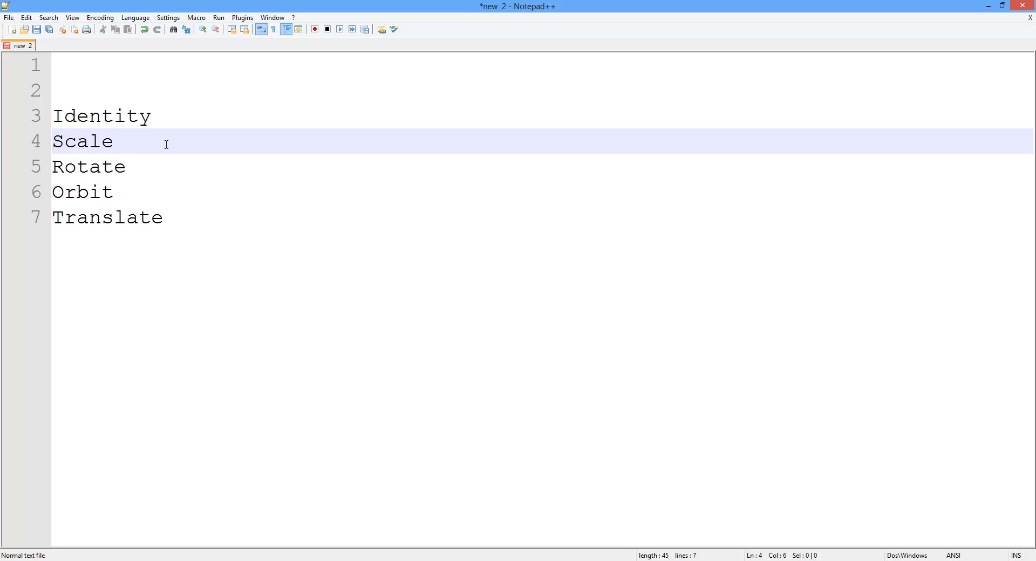
left_click(162, 171)
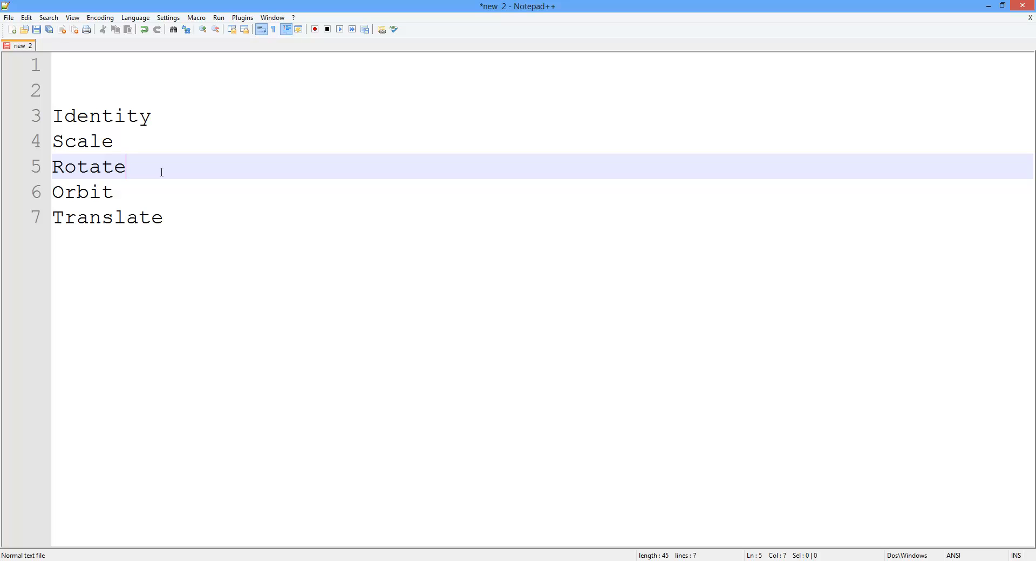
left_click(162, 194)
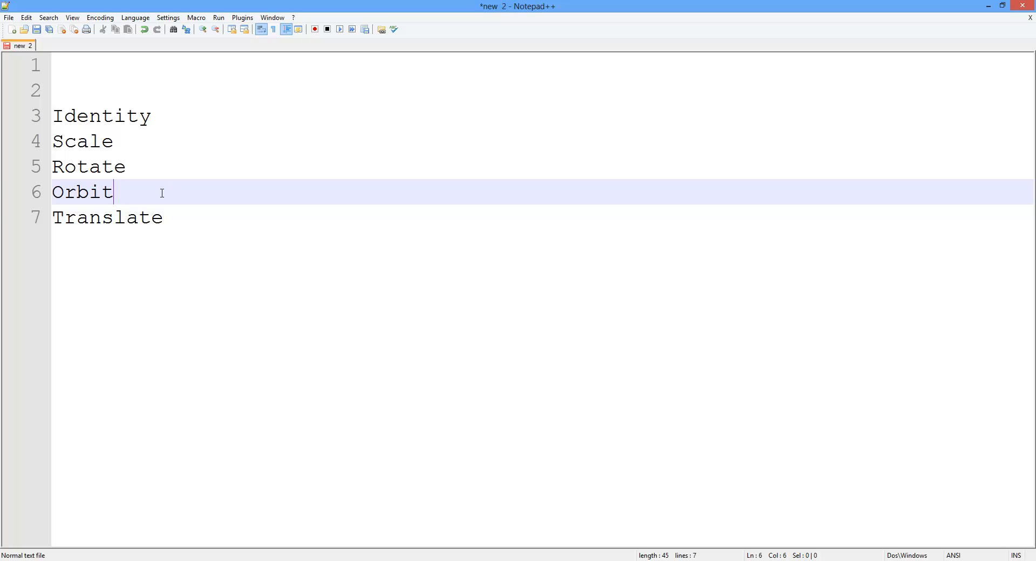
left_click(180, 226)
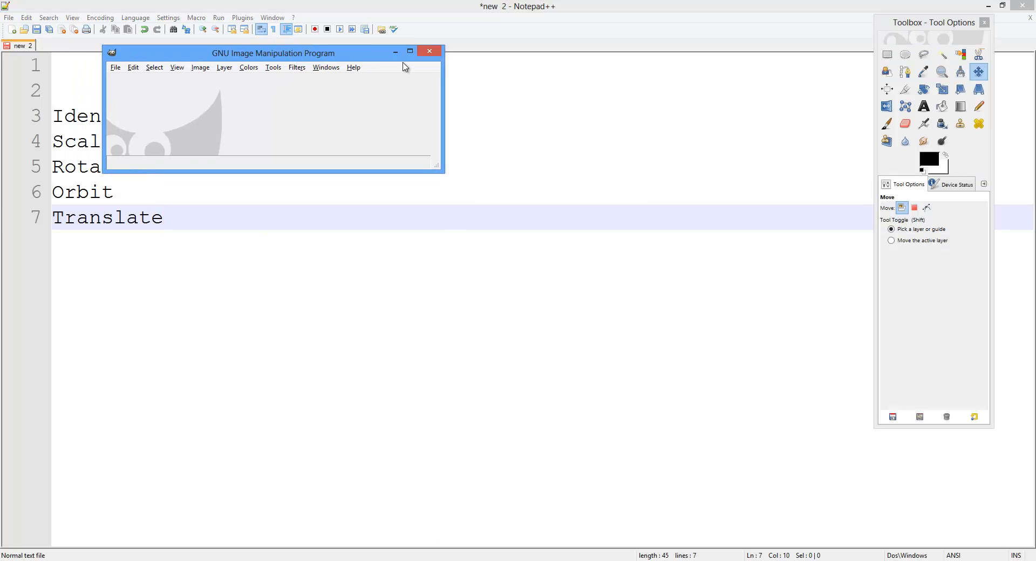
Create a new 128 × 128 pixel image in GIMP
left_click(317, 84)
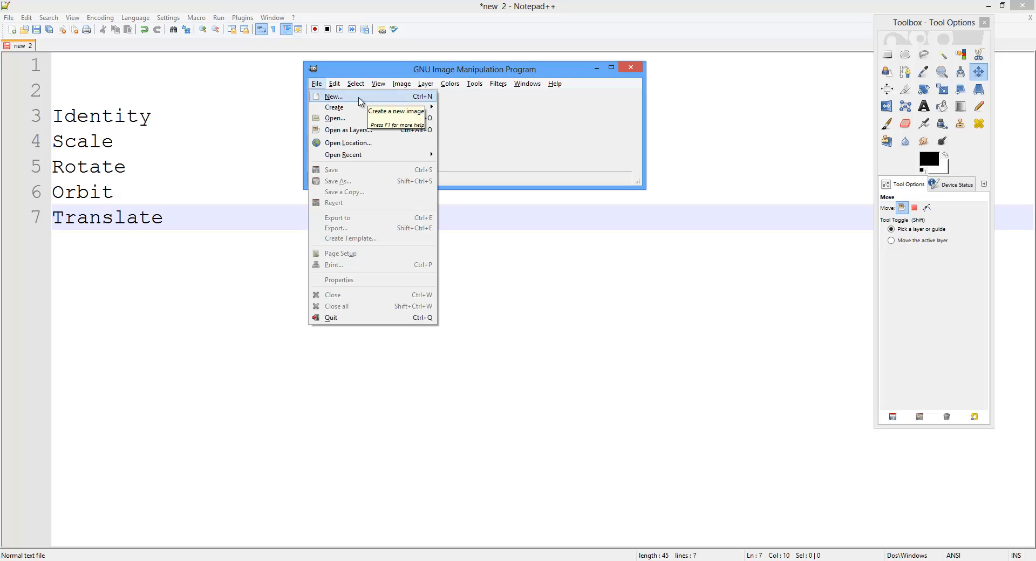
left_click(359, 99)
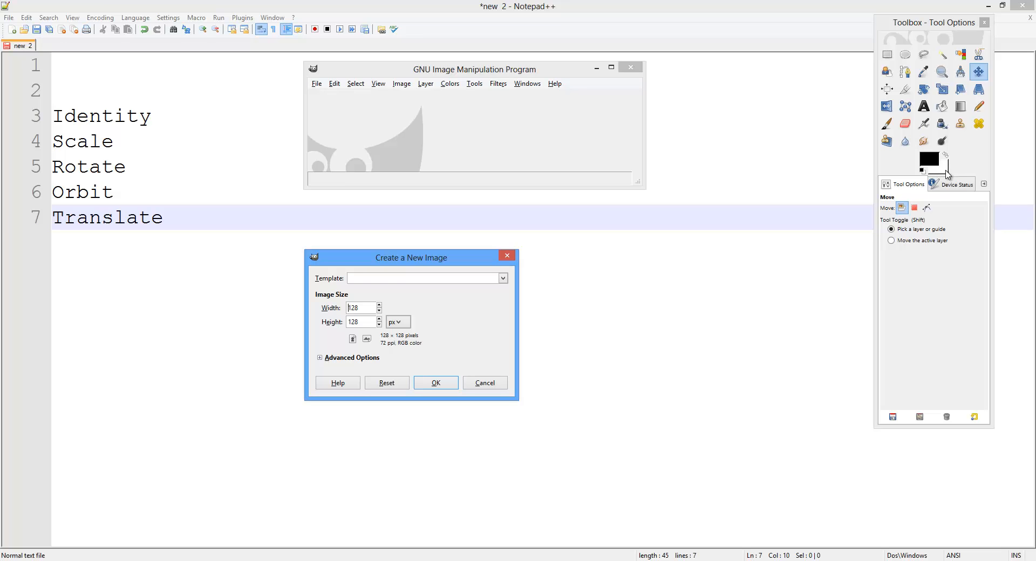
left_click(442, 383)
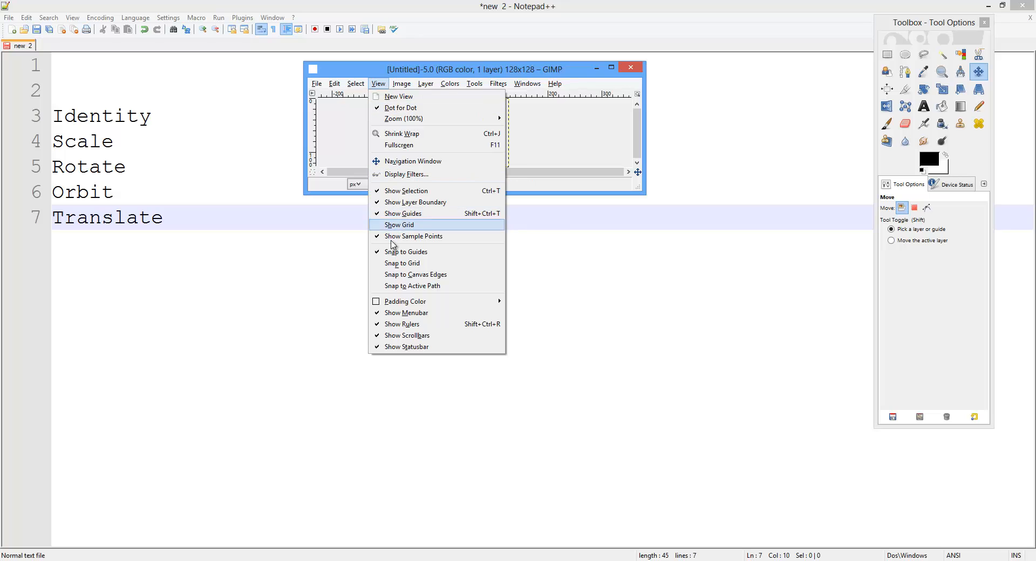
Show the grid on the new image and turn on snapping to the grid
left_click(413, 226)
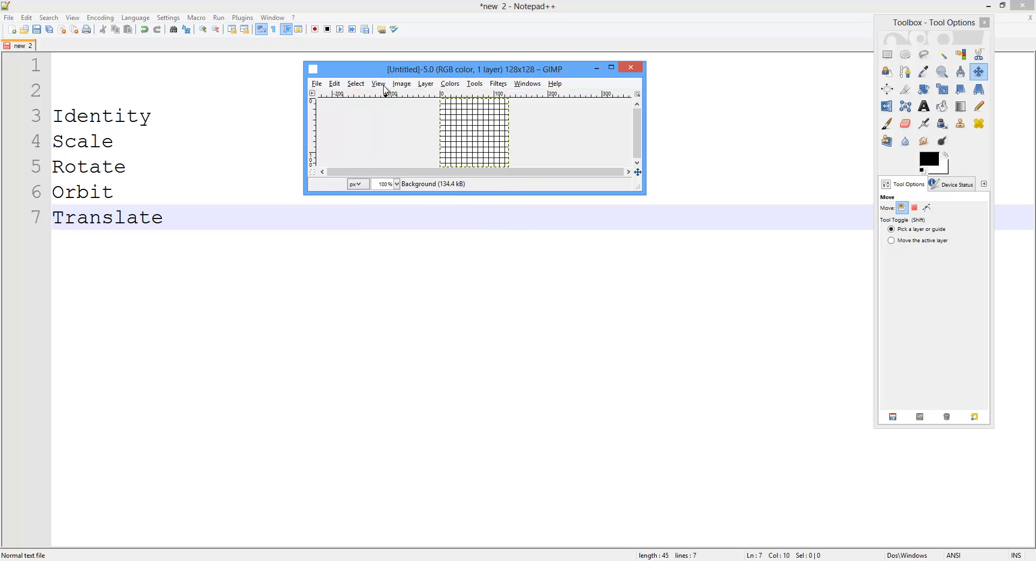
left_click(379, 84)
left_click(399, 264)
Configure the image grid with a spacing of 64 pixels in width and height
left_click(402, 83)
left_click(423, 278)
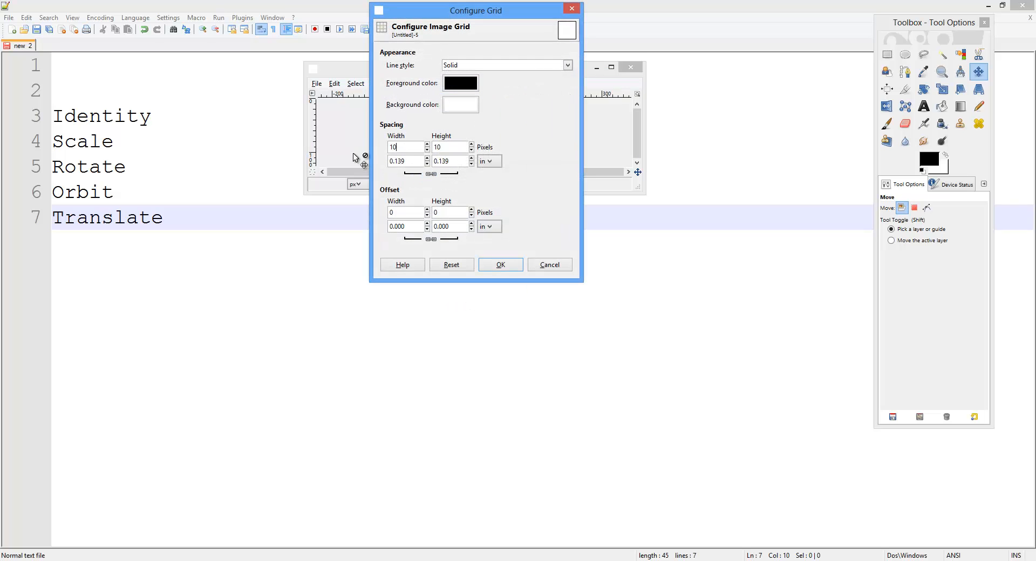
type("64")
left_click_drag(466, 12, 684, 274)
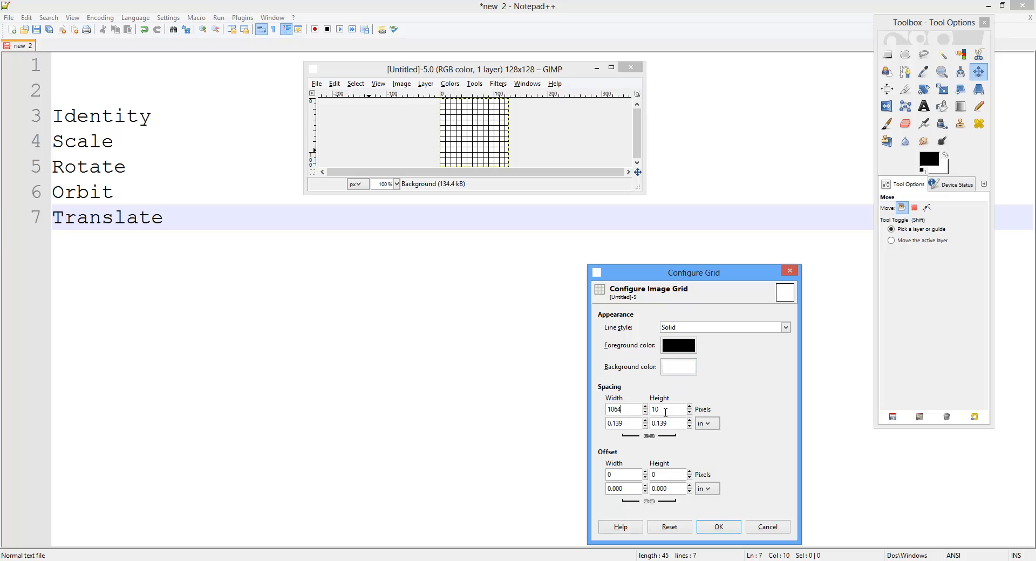
double_click(620, 408)
type("64")
left_click(674, 409)
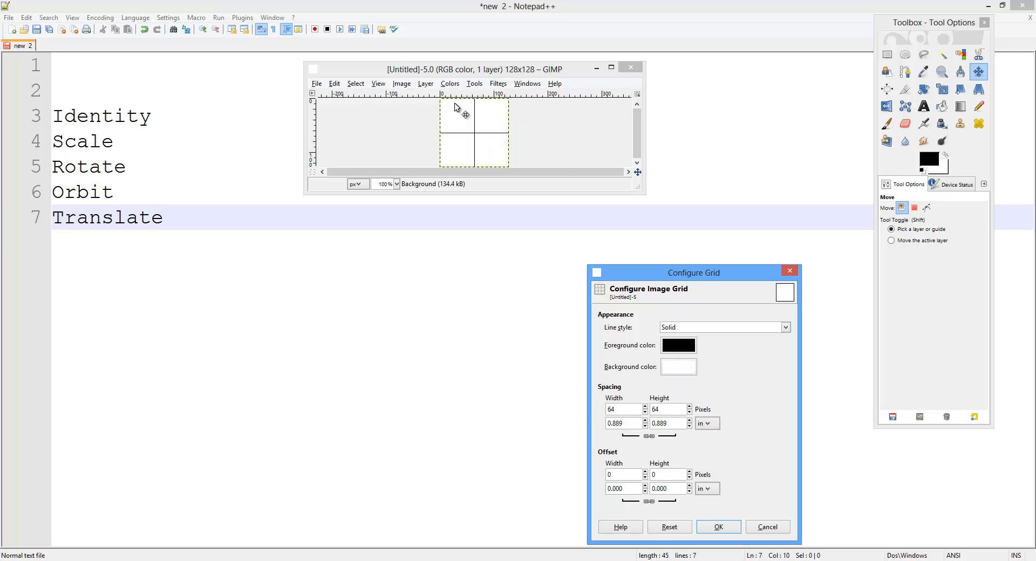
left_click(718, 527)
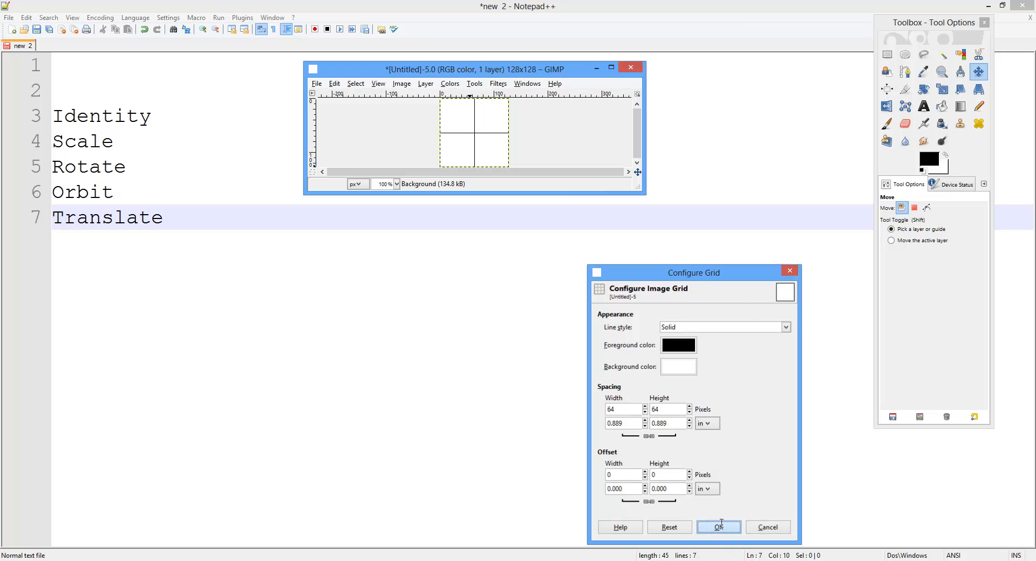
left_click(887, 54)
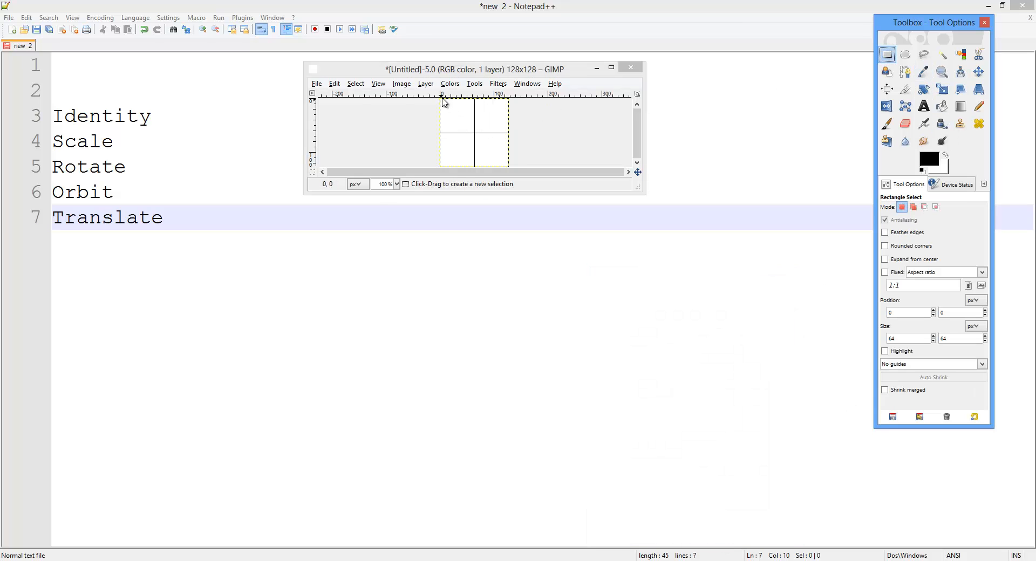
left_click_drag(444, 96, 449, 112)
key("ctrl+z")
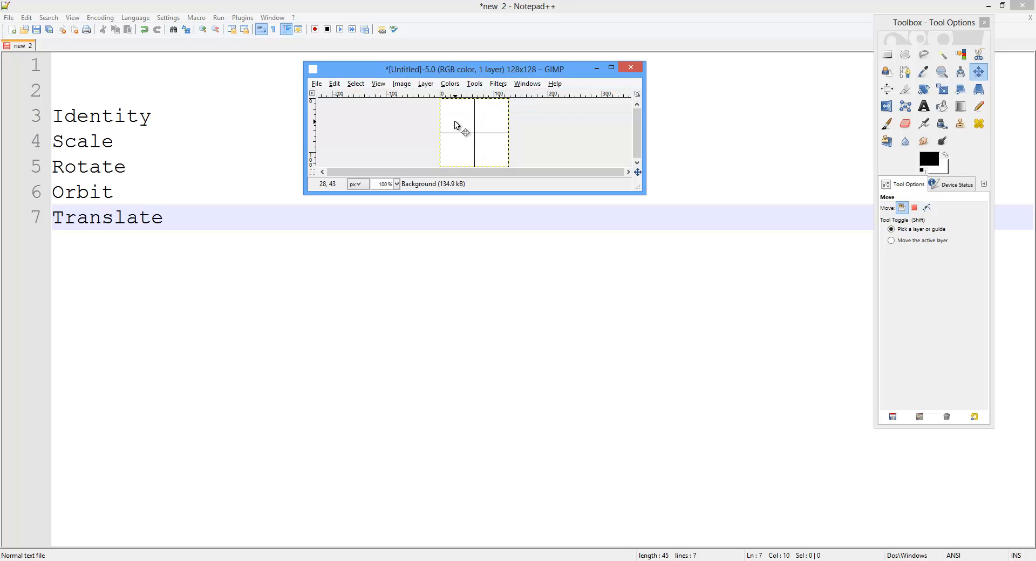
left_click_drag(645, 193, 734, 384)
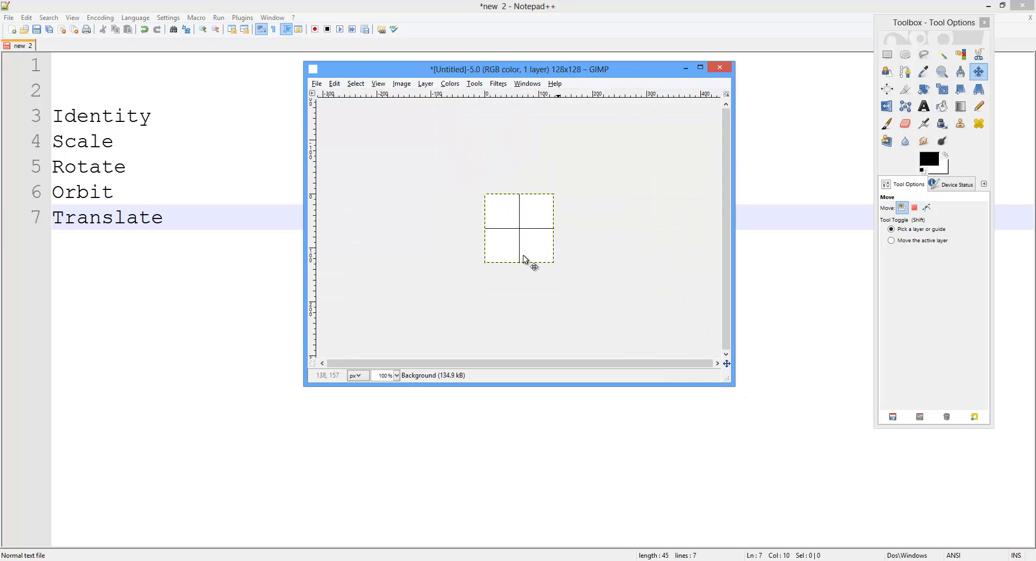
left_click_drag(485, 193, 504, 218)
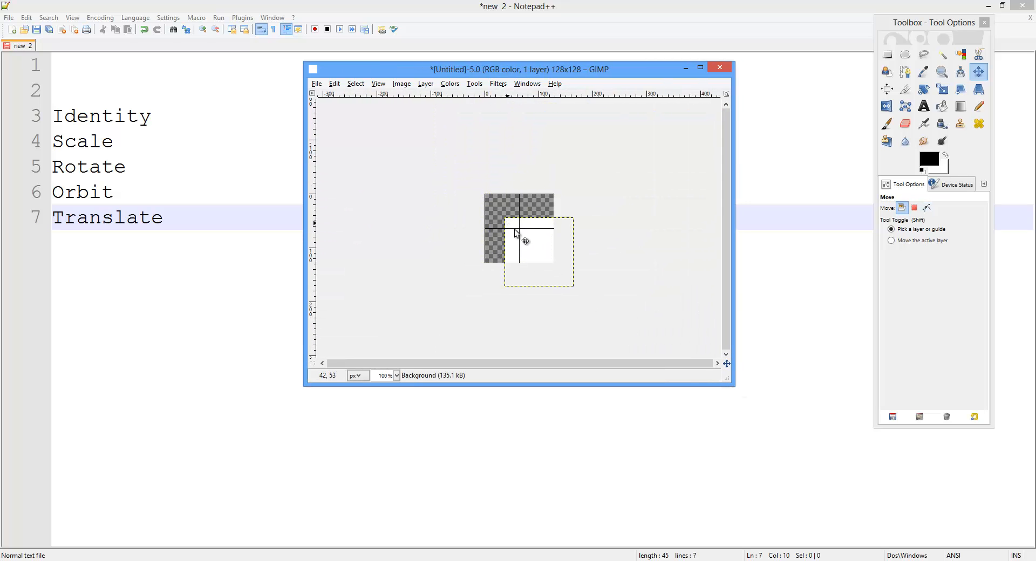
key("ctrl+z")
Select the upper-left 64 × 64 pixel grid cell of the image and bucket-fill it with black
left_click(887, 55)
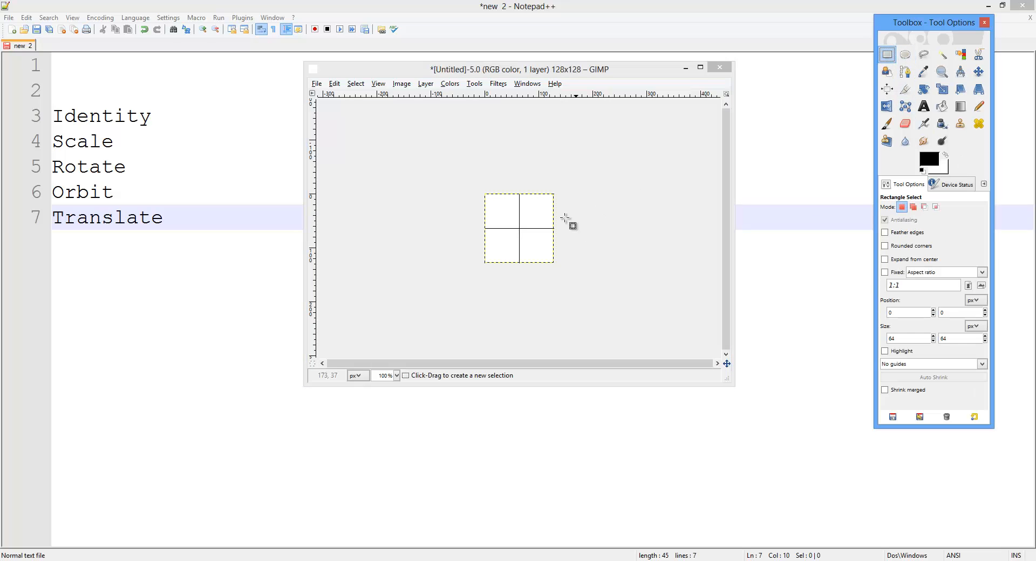
left_click_drag(485, 194, 519, 228)
left_click(942, 106)
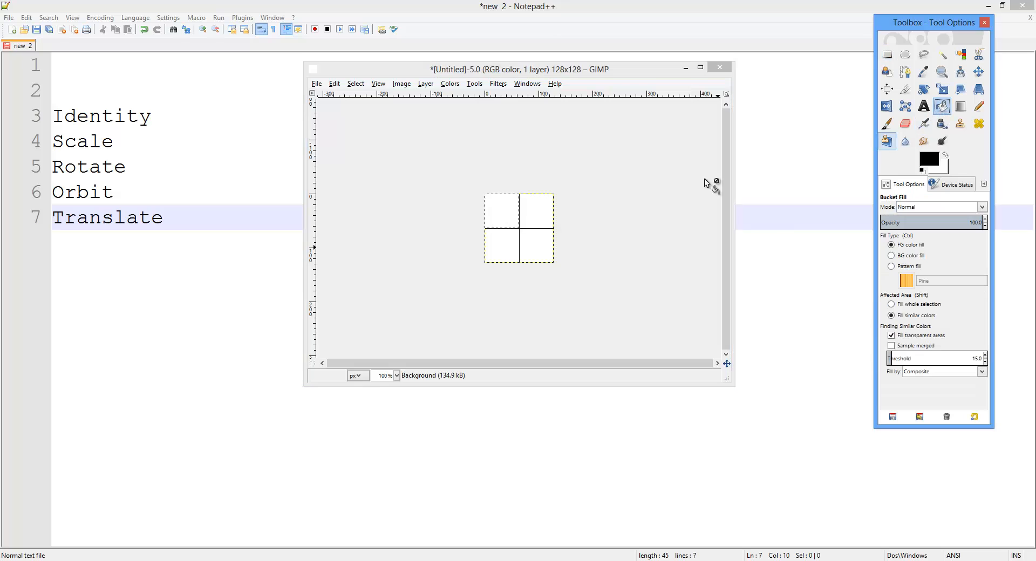
left_click(500, 214)
Copy and paste the black square, move the copy into the image's lower-right grid cell and anchor it
key("ctrl+c")
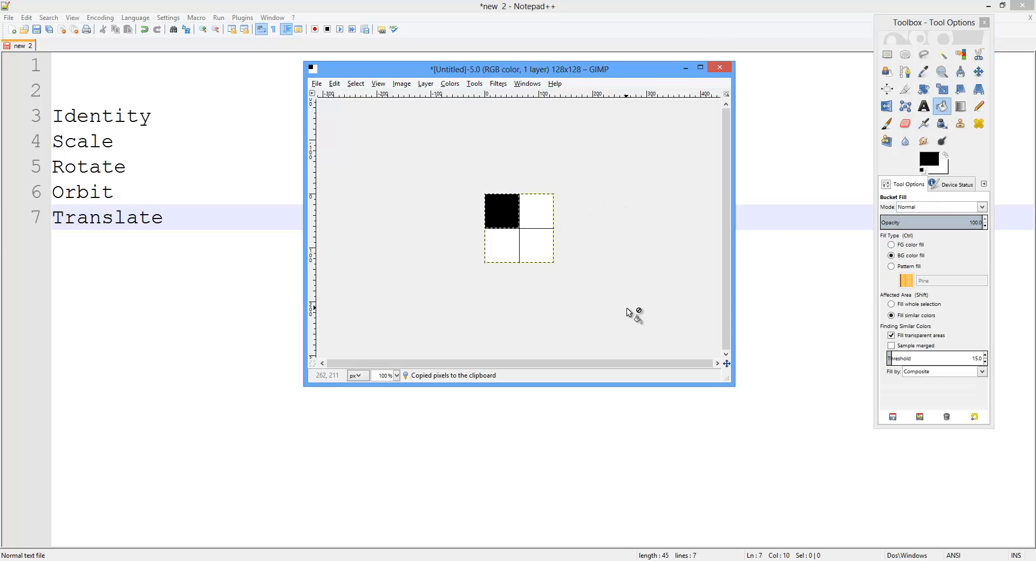
key("ctrl+v")
left_click(978, 71)
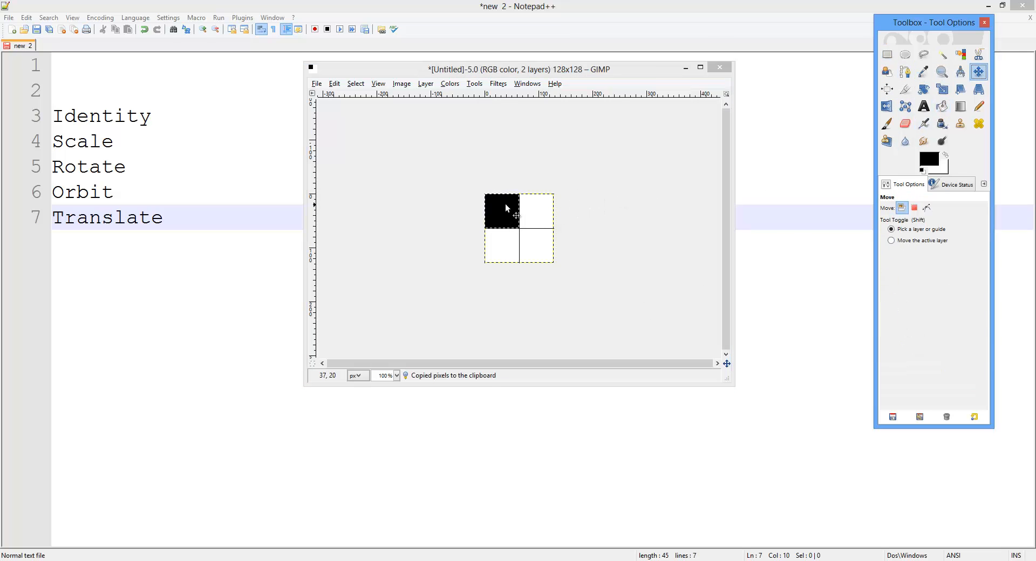
left_click_drag(506, 208, 544, 246)
key("ctrl+h")
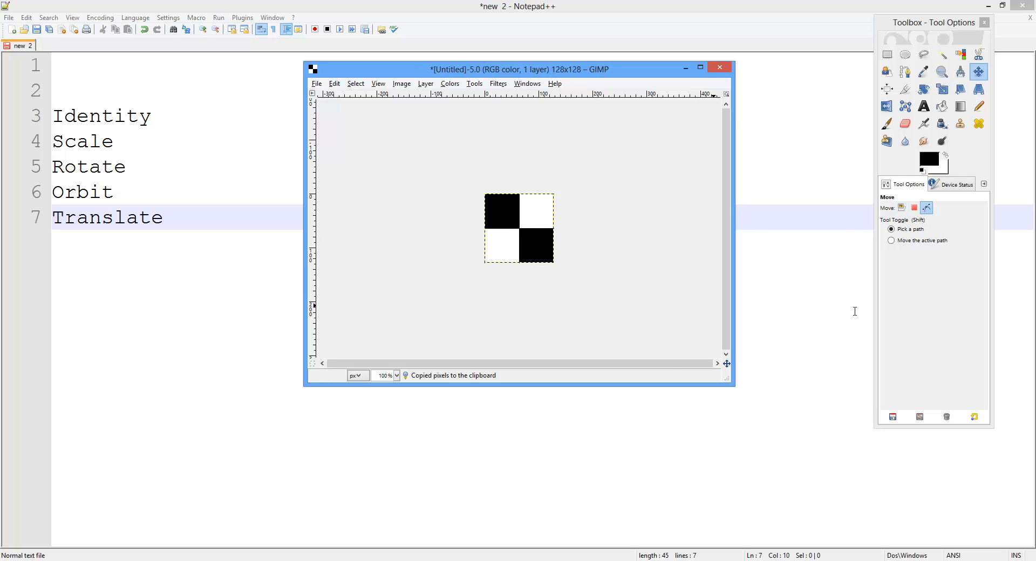
Export the image as checker.png to the Pictures folder, replacing the existing file, and close the image
key("ctrl+shift+e")
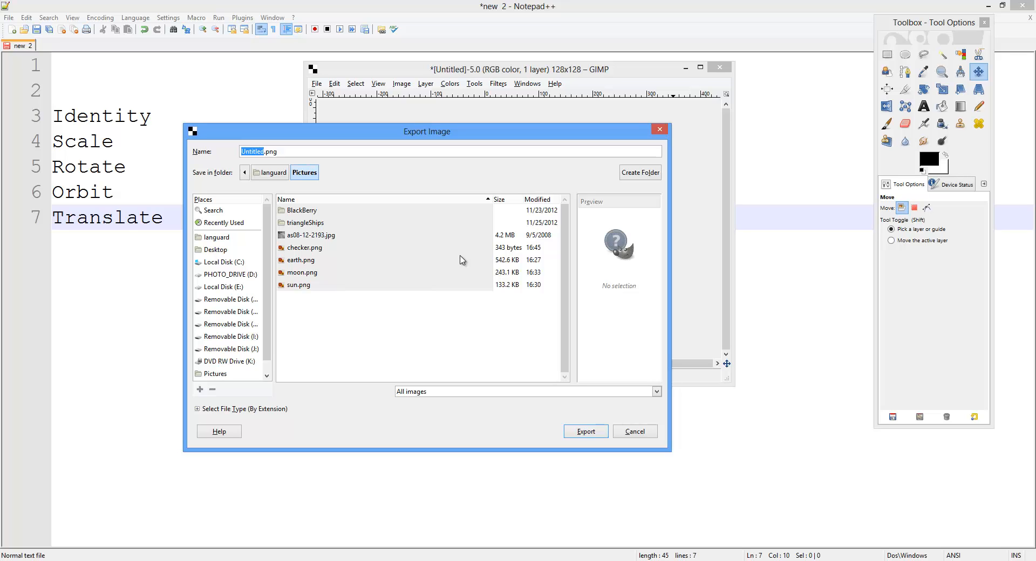
left_click(307, 248)
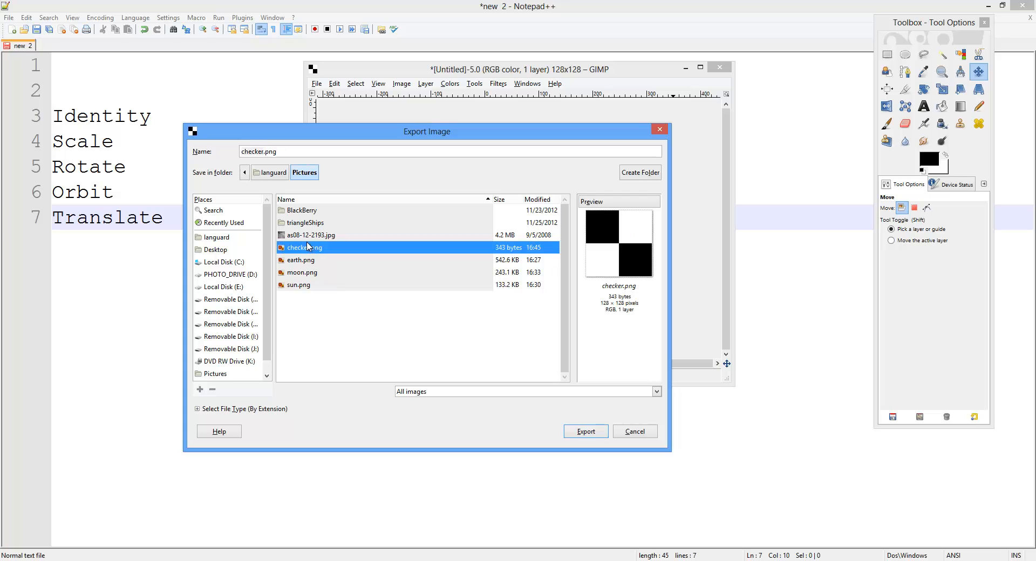
left_click(585, 431)
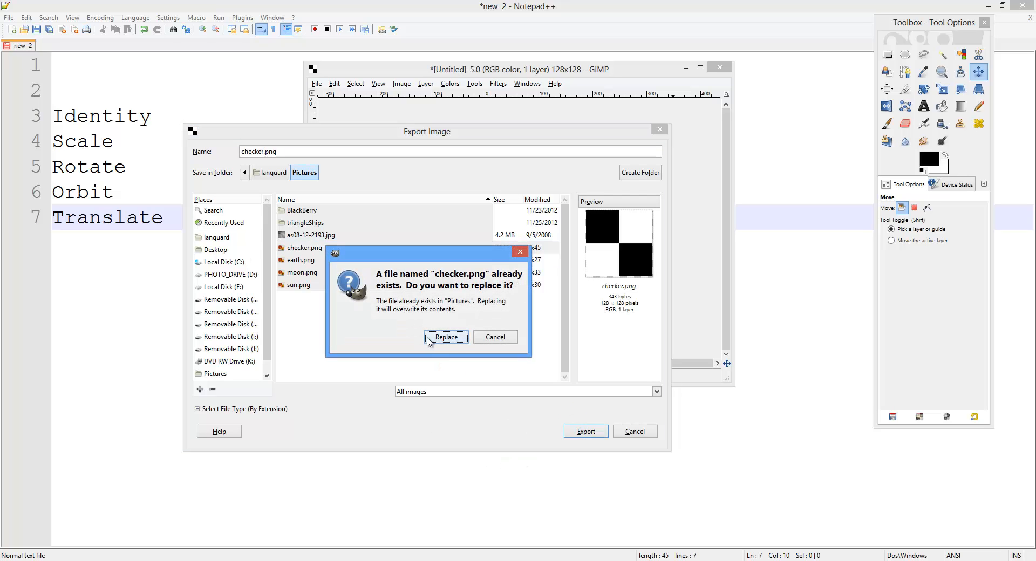
left_click(459, 339)
left_click(109, 218)
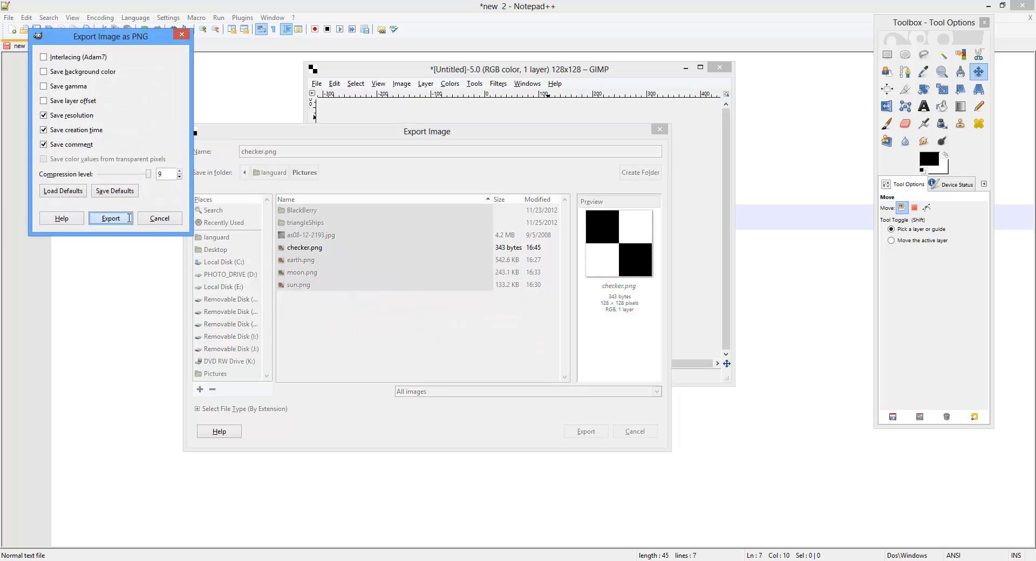
left_click(719, 67)
left_click(523, 292)
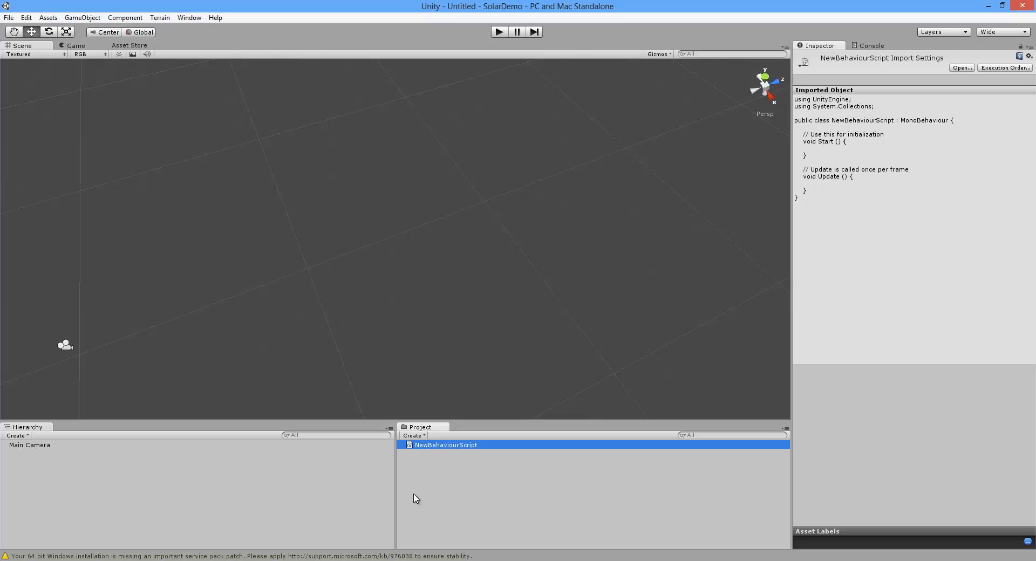
In the Unity project, import the checker image from the Pictures library as a new asset
right_click(433, 475)
right_click(415, 469)
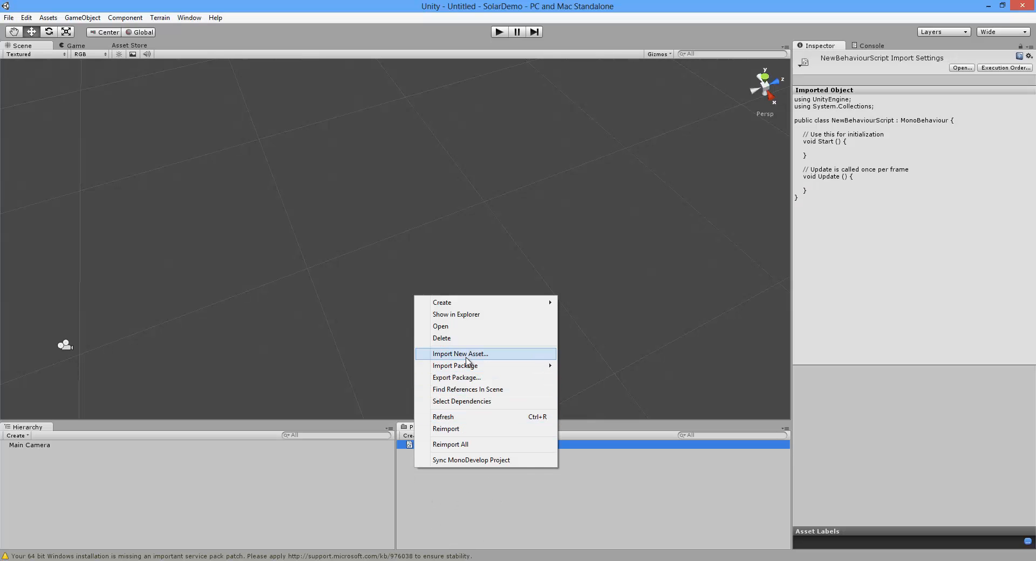
left_click(48, 17)
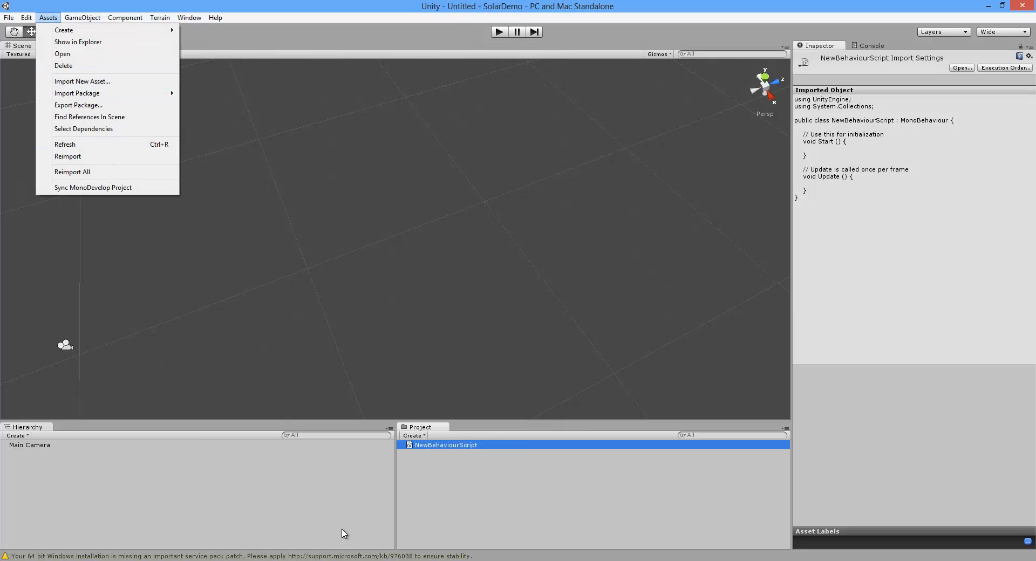
right_click(523, 501)
left_click(578, 383)
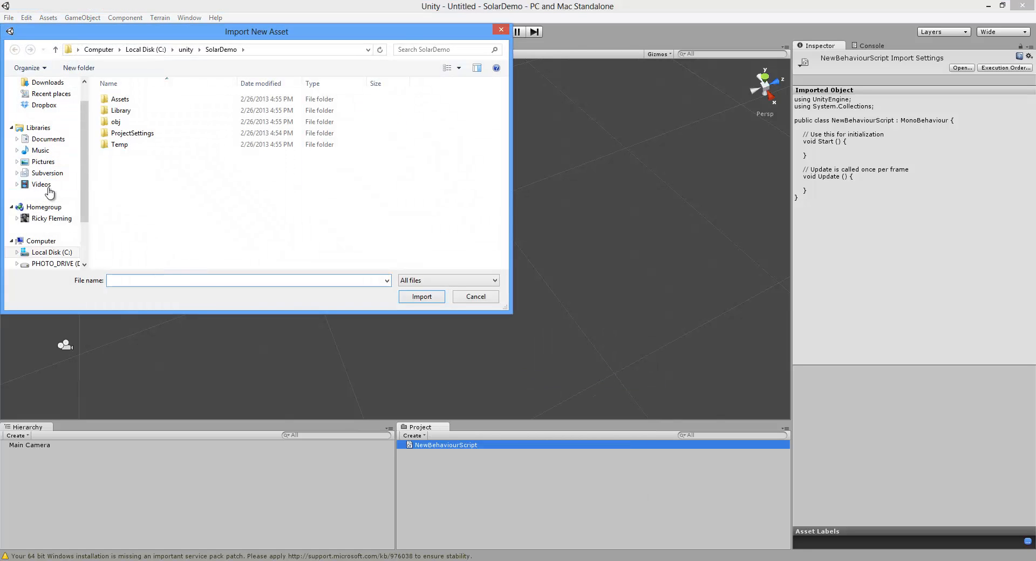
left_click(44, 162)
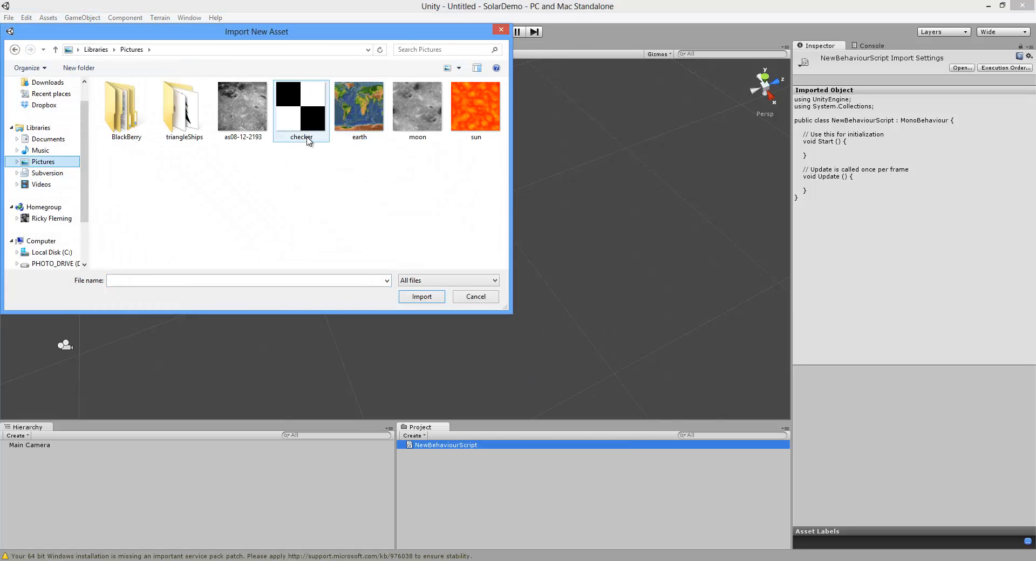
left_click(302, 102)
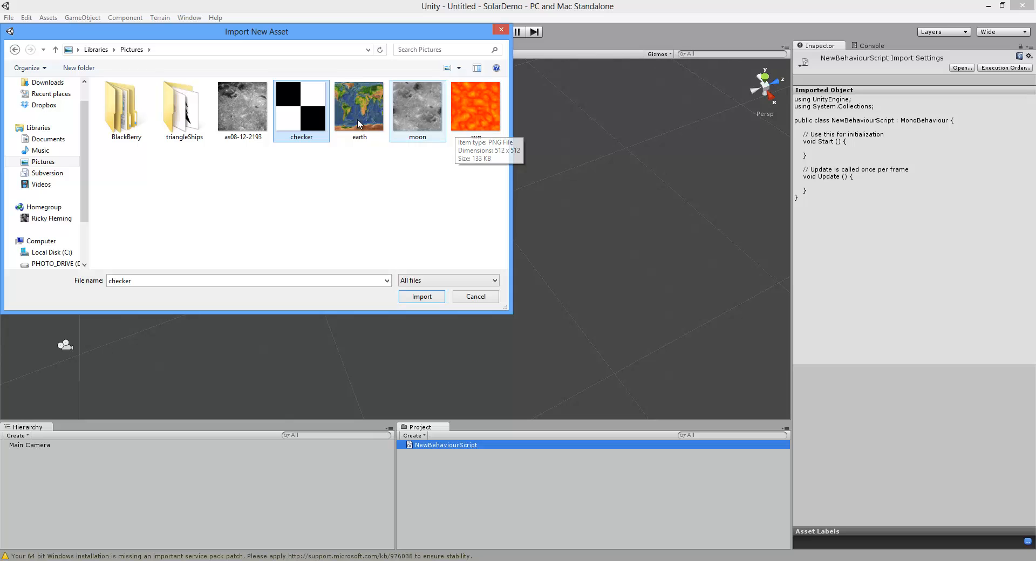
left_click(422, 296)
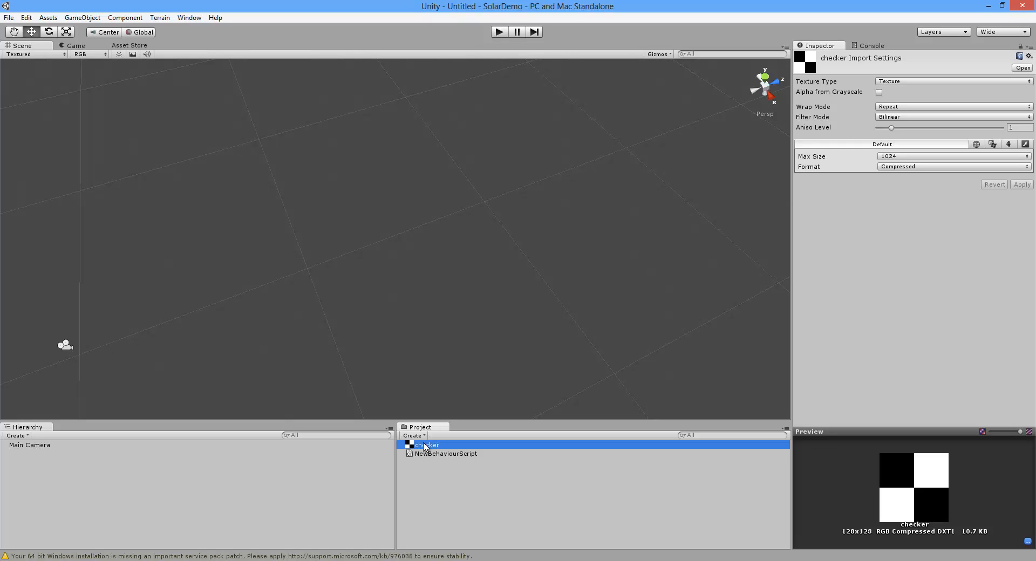
Create a new material named Checker in the project assets
right_click(439, 496)
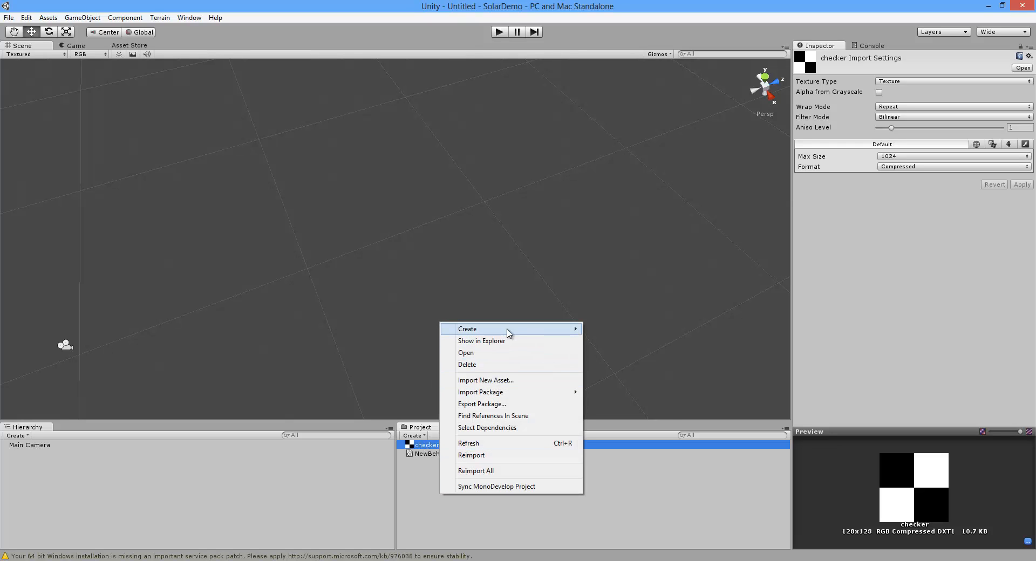
mouse_move(520, 331)
left_click(628, 408)
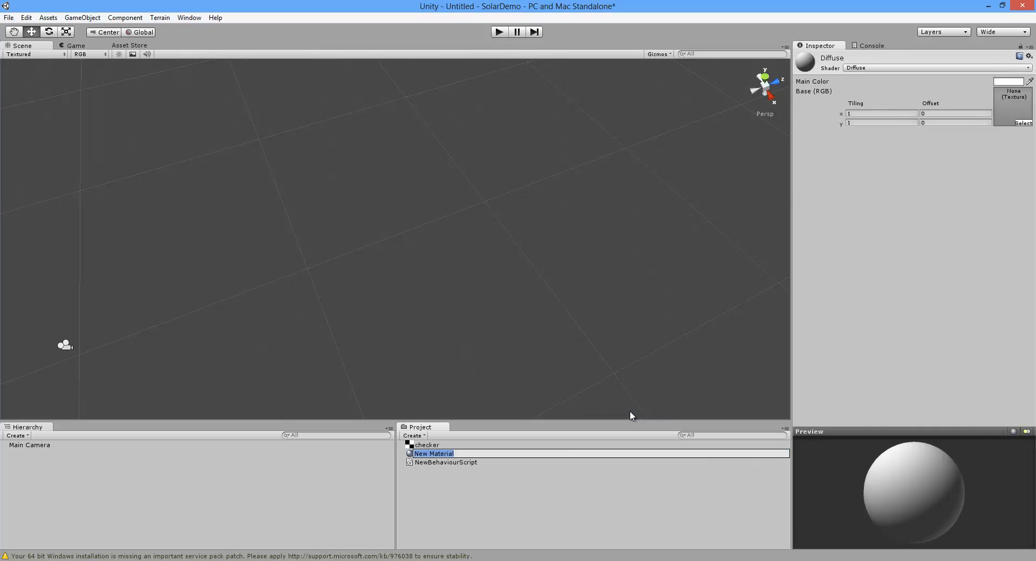
type("CVh")
type("ecker")
key("Return")
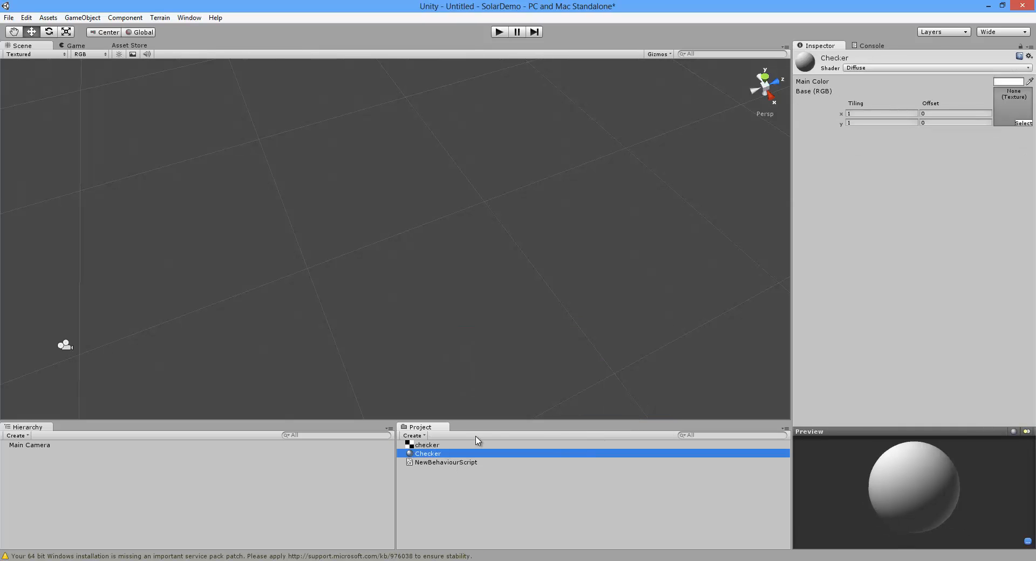
Assign the checker texture as the Checker material's base map and set its tiling to 5 in X and Y
left_click_drag(432, 445, 1009, 111)
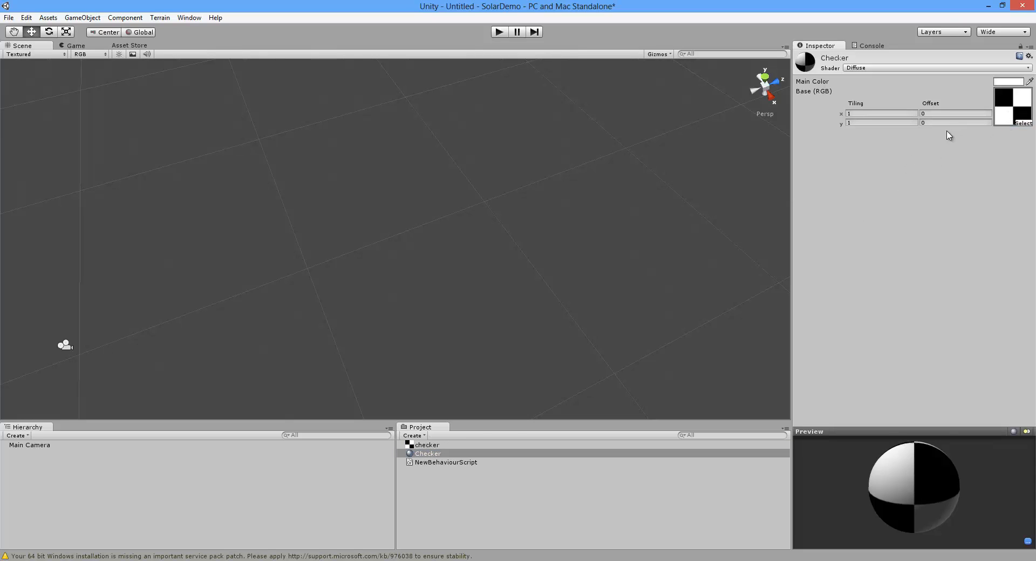
type("5")
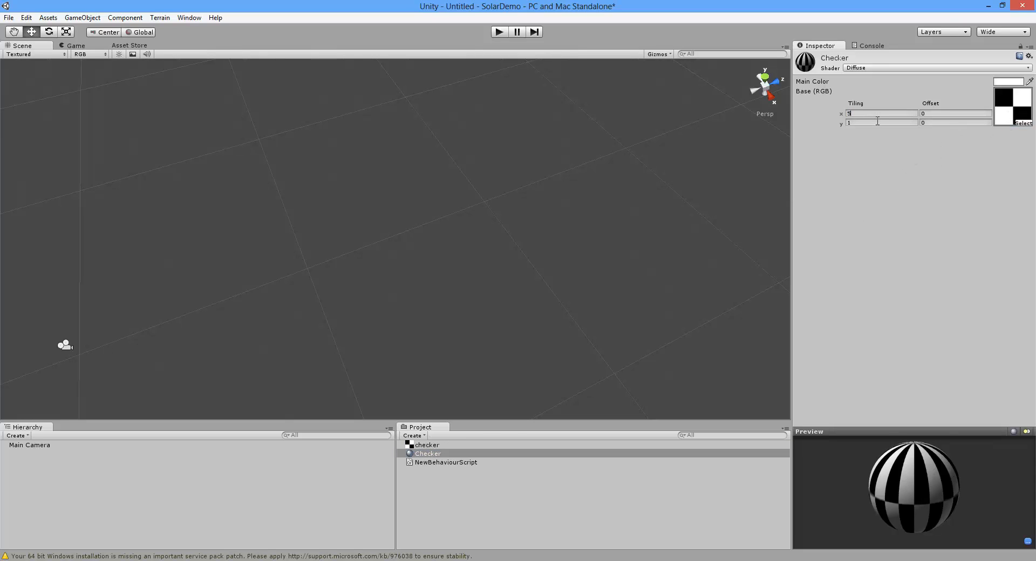
left_click(877, 123)
type("5")
left_click_drag(914, 465, 941, 456)
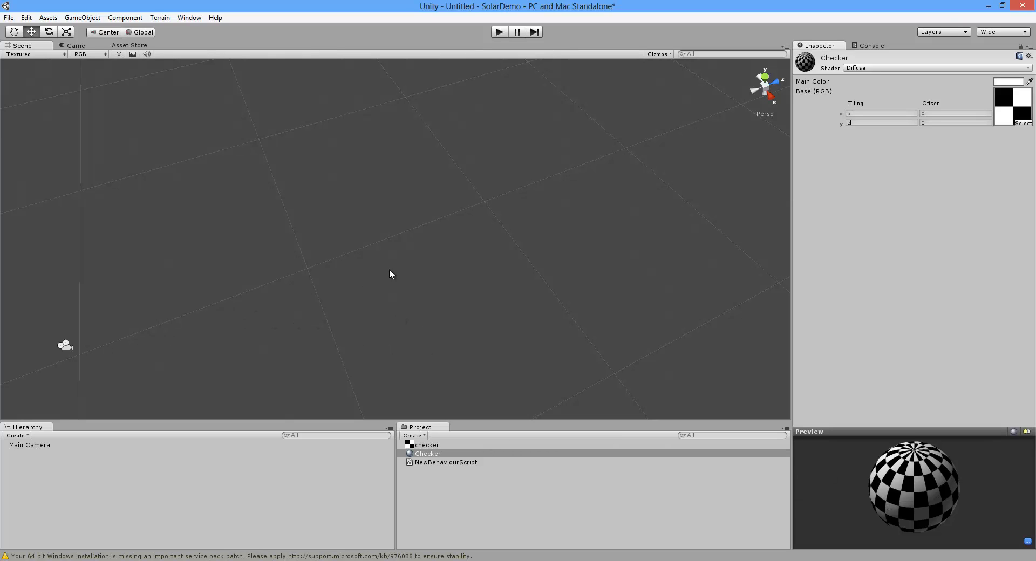
Add a sphere to the scene and set its position to 0, 0, 0
left_click(74, 20)
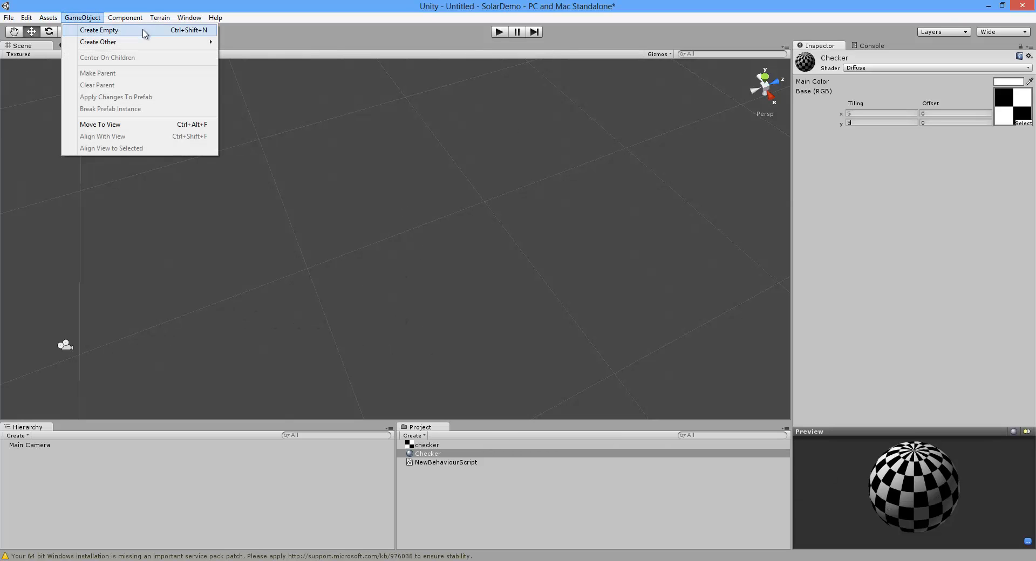
mouse_move(143, 41)
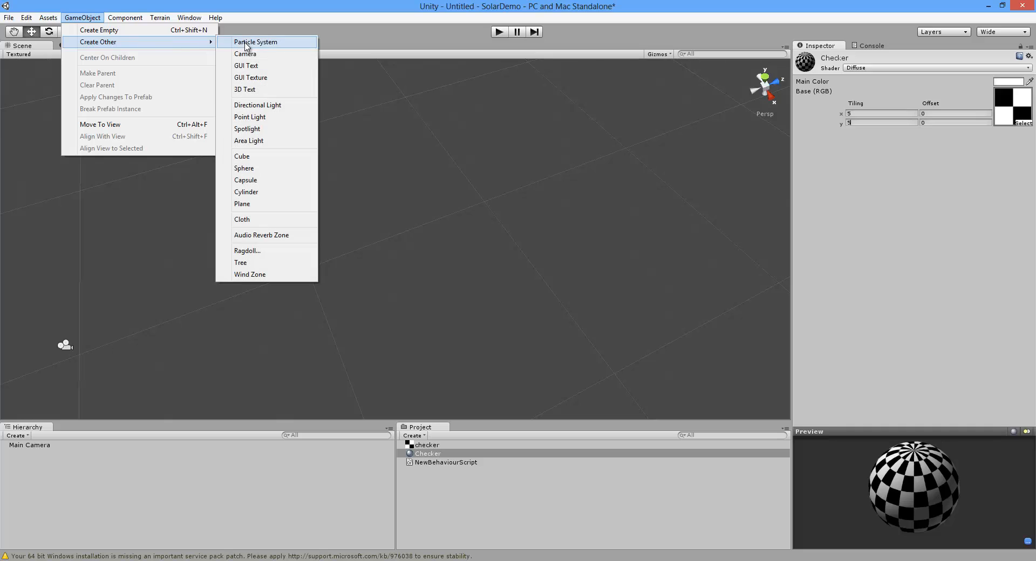
left_click(284, 168)
left_click(826, 98)
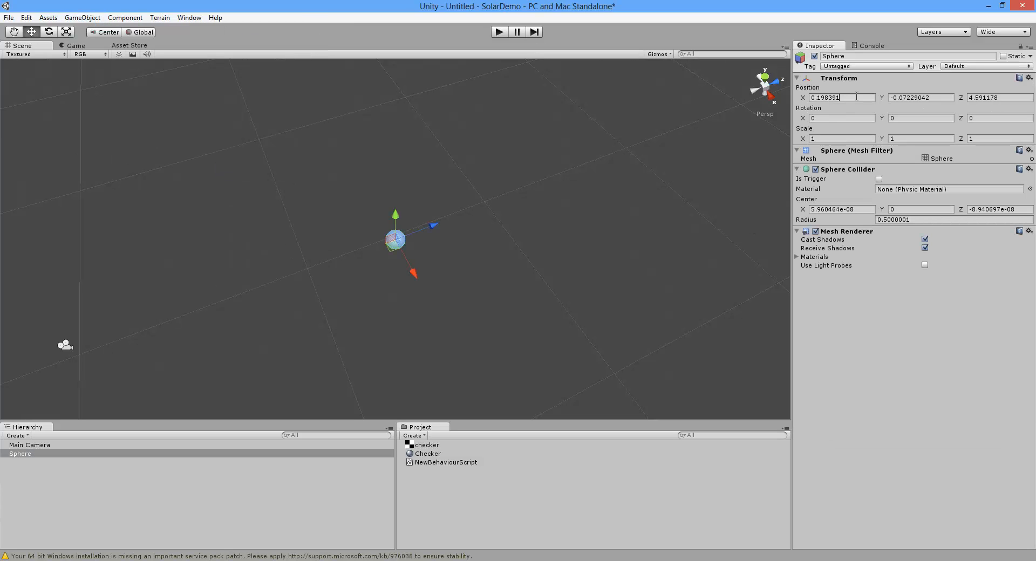
type("0")
left_click(915, 98)
type("0")
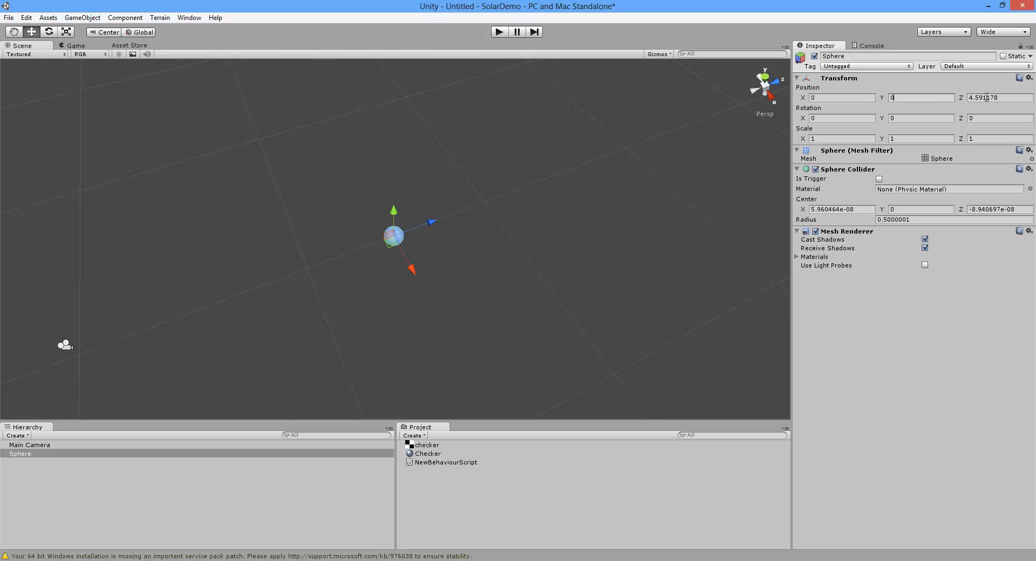
left_click(986, 97)
type("0")
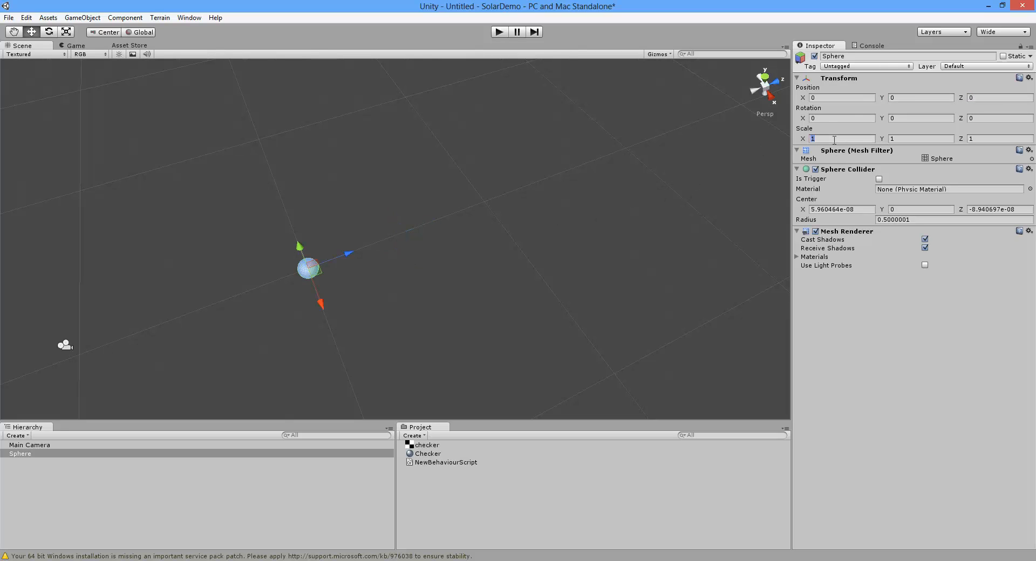
Scale the sphere at the origin to 5 on the X, Y and Z axes
type("5")
key("Tab")
type("5")
key("Tab")
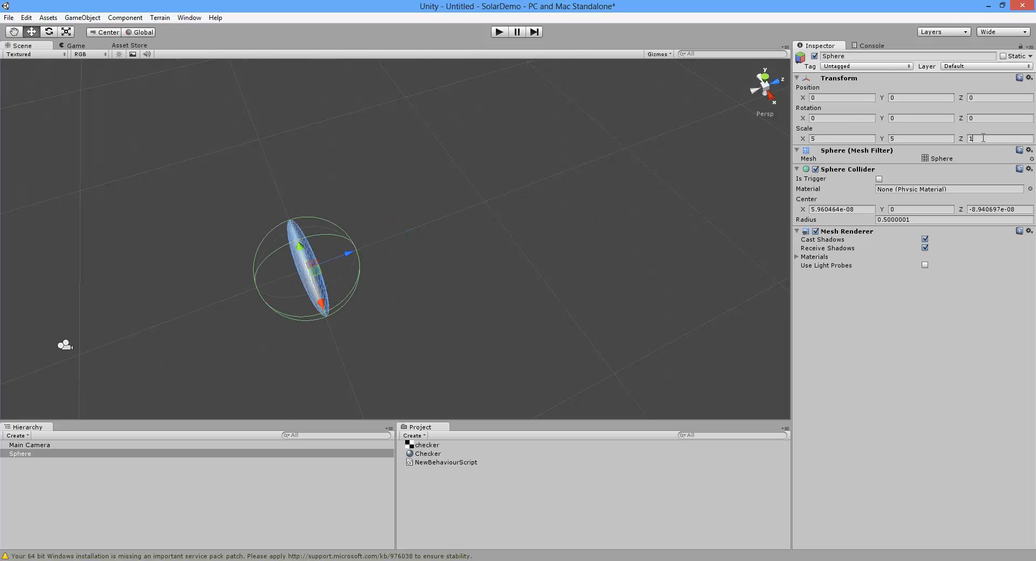
type("5")
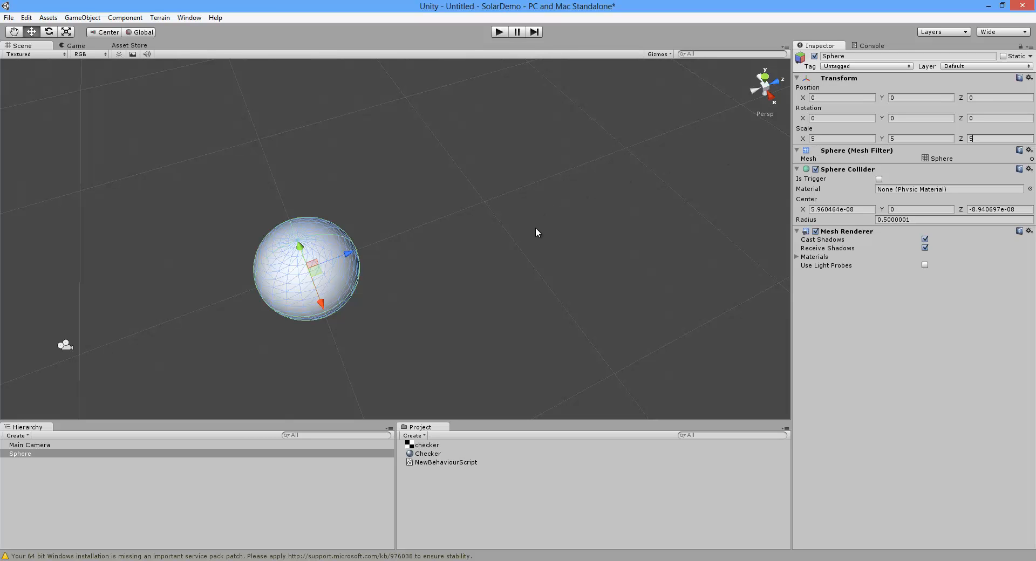
Add a second sphere to the scene and set its position to 0, 0, 0
left_click_drag(535, 227, 477, 215, "alt")
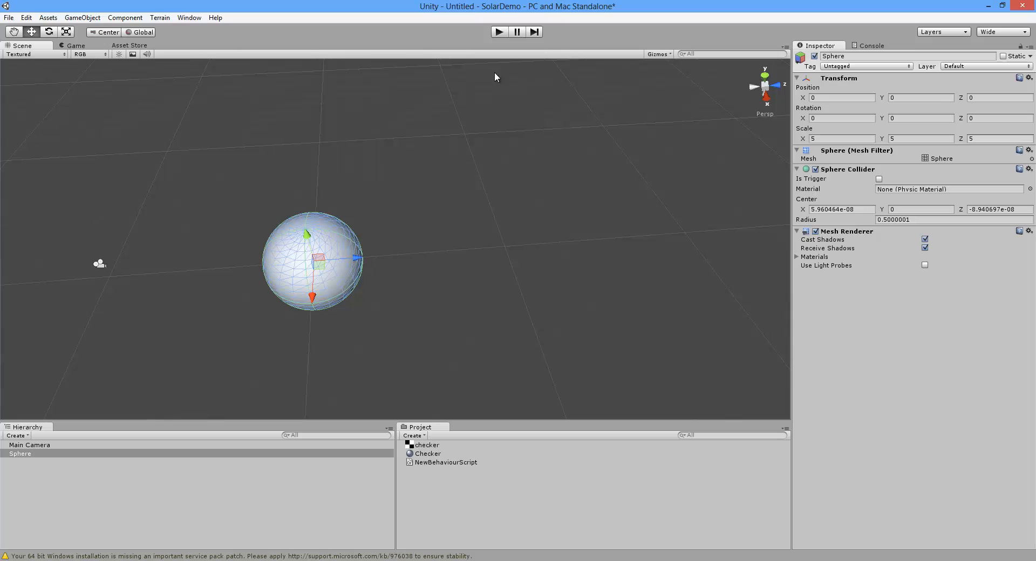
left_click(82, 17)
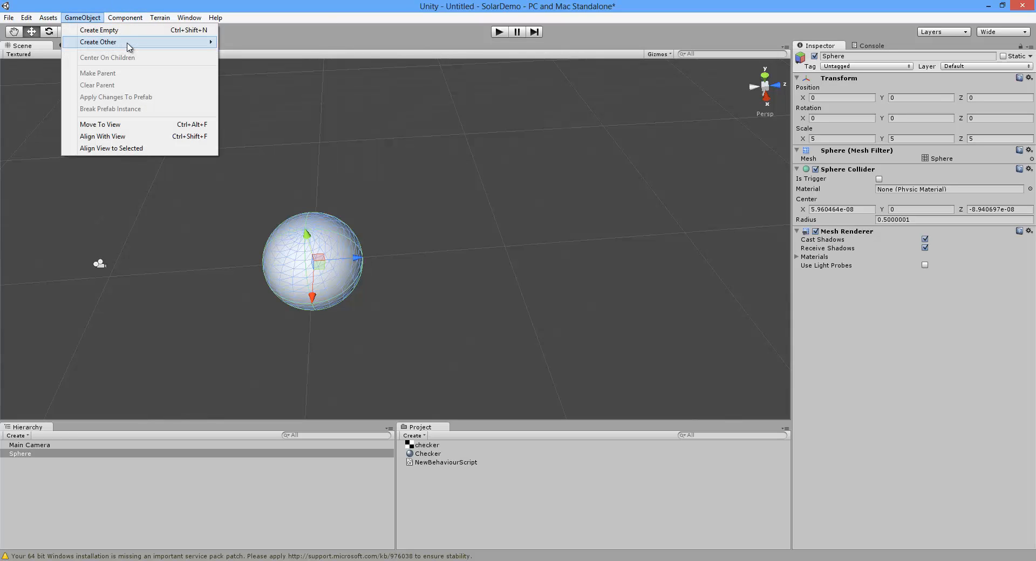
mouse_move(129, 43)
left_click(275, 169)
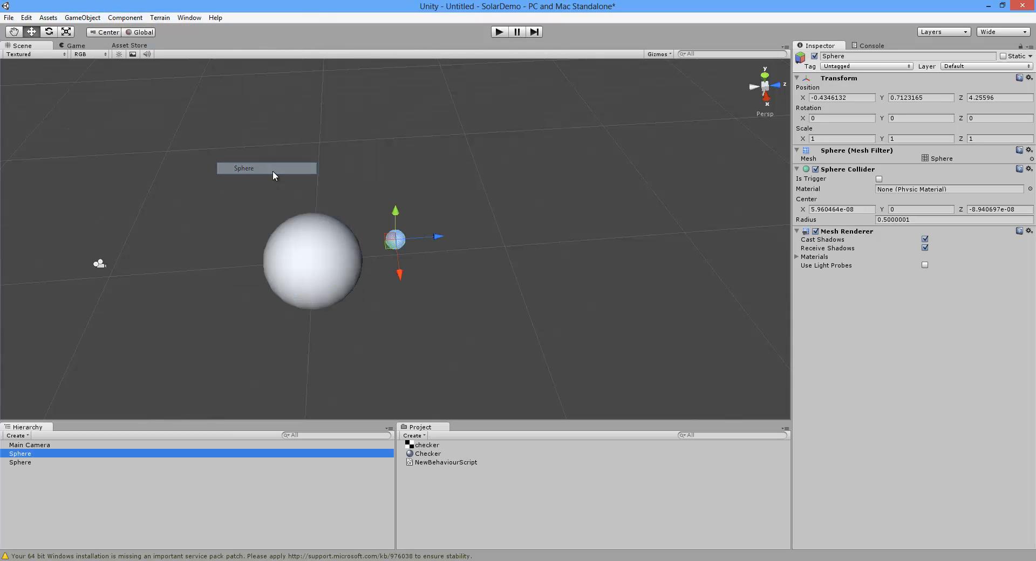
left_click(894, 97)
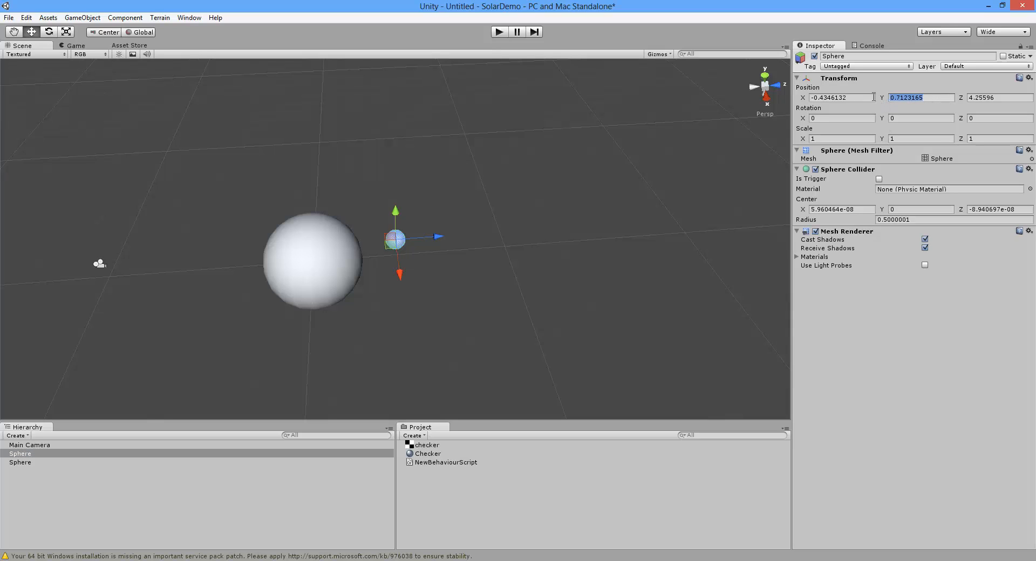
type("0")
left_click(841, 98)
type("0")
left_click(998, 98)
type("0")
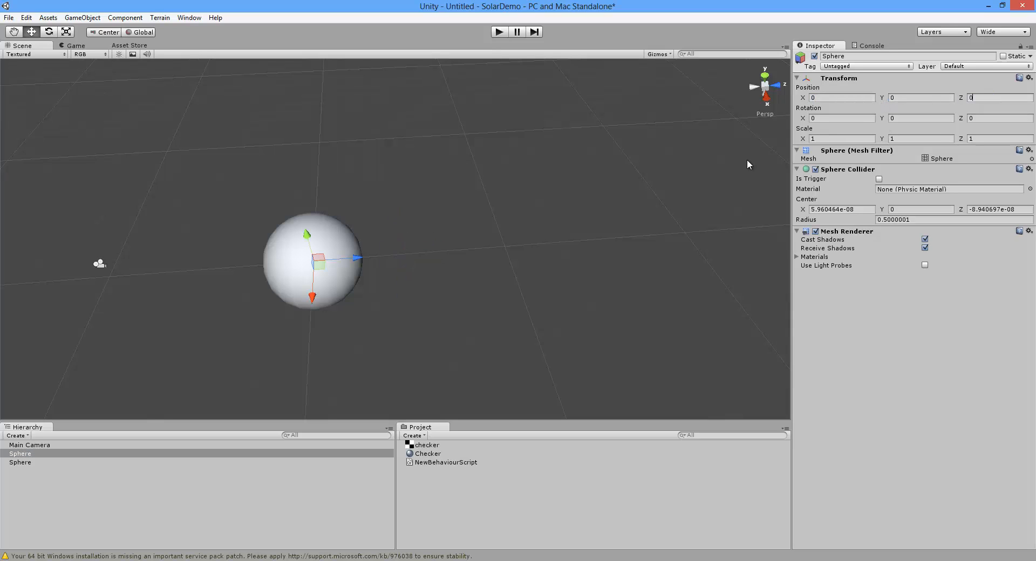
Move the second sphere away from the large one along Z and set its Z position to 10
left_click_drag(360, 260, 551, 243)
left_click(972, 100)
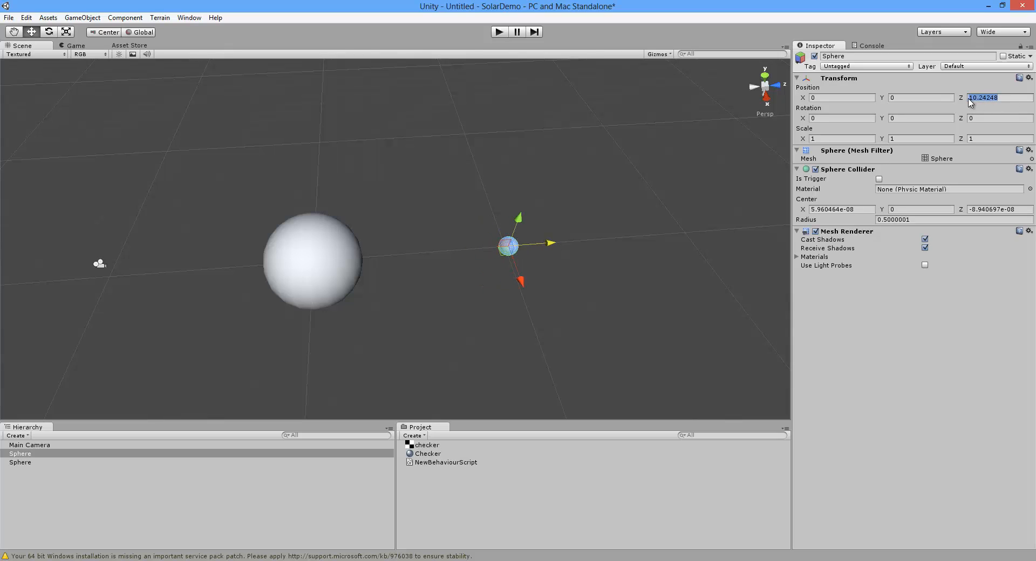
type("10")
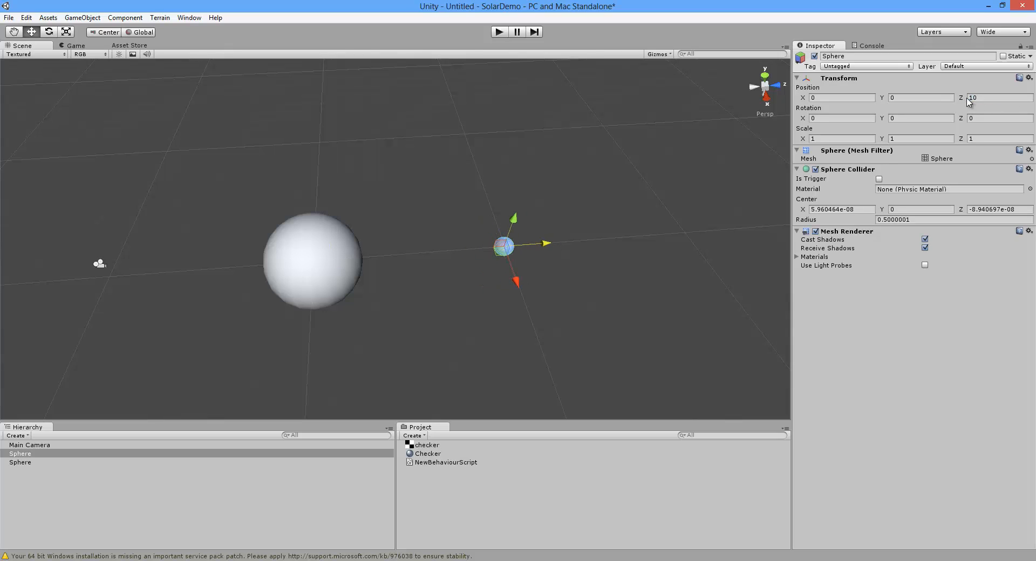
Scale the second sphere to 3 on the X, Y and Z axes
type("3")
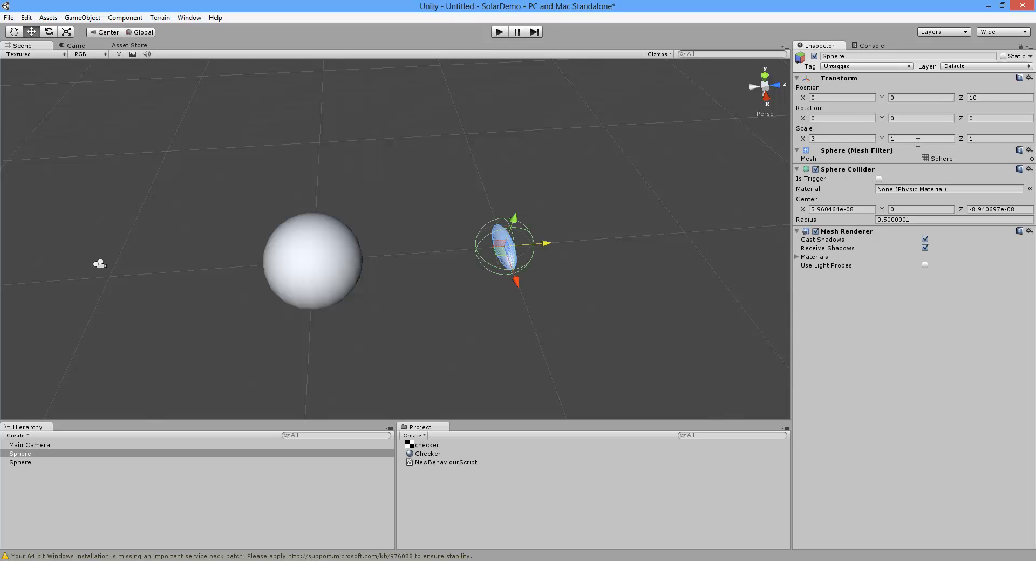
key("Tab")
type("3")
left_click(992, 138)
type("13")
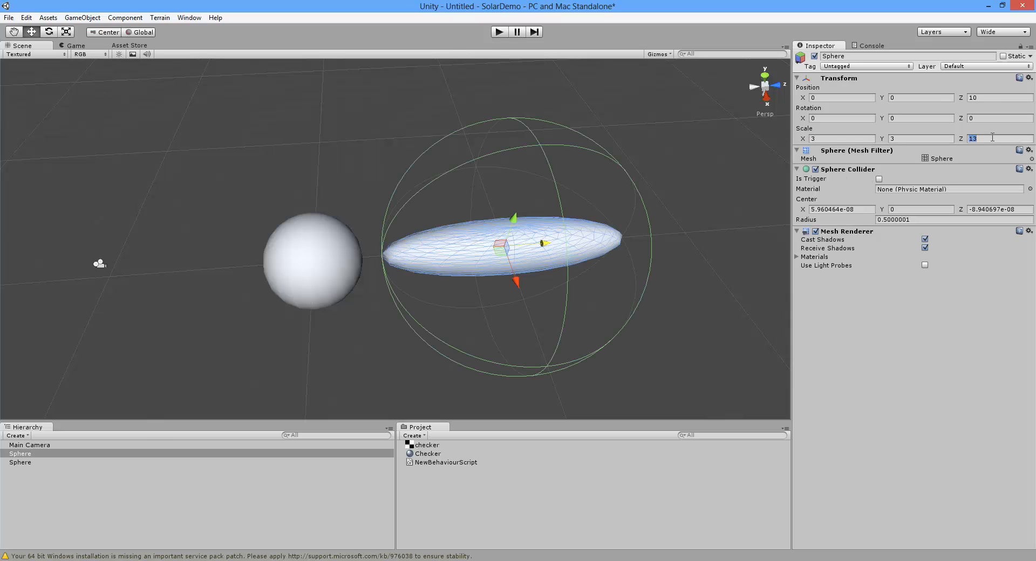
type("3")
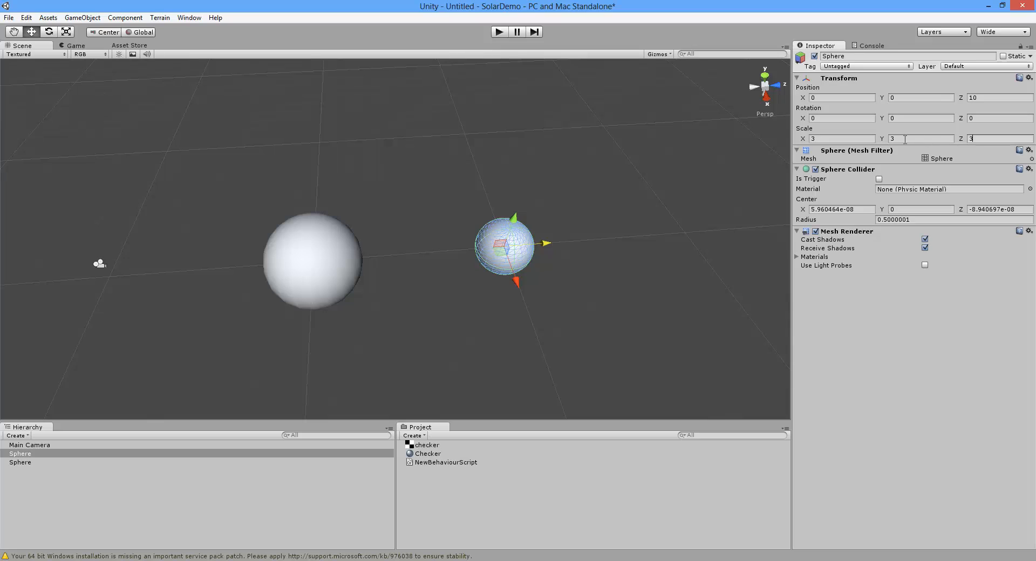
Set the second sphere's scale to 2 on the X, Y and Z axes
key("BackSpace")
type("2")
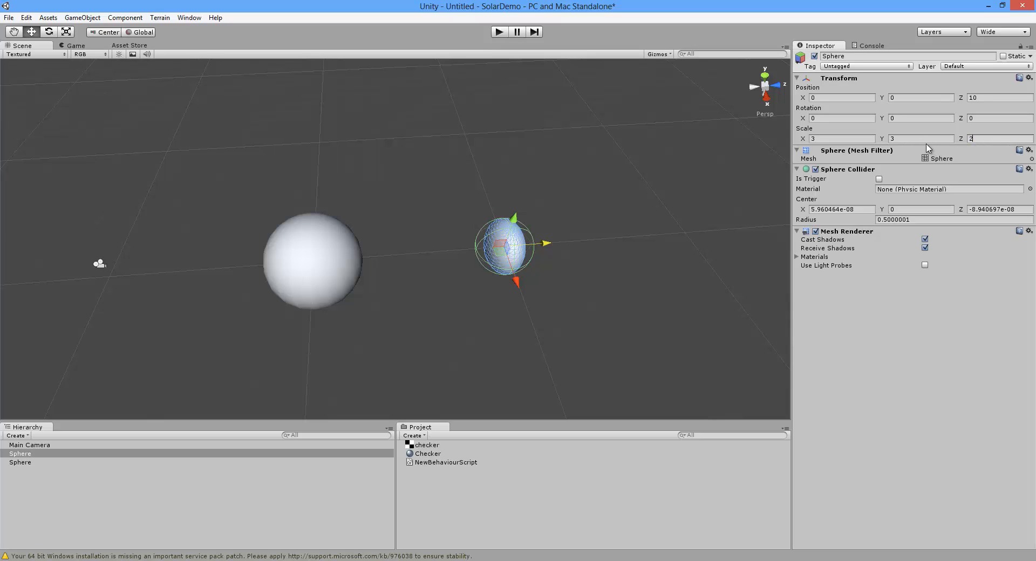
left_click(921, 138)
type("2")
left_click(851, 139)
type("2")
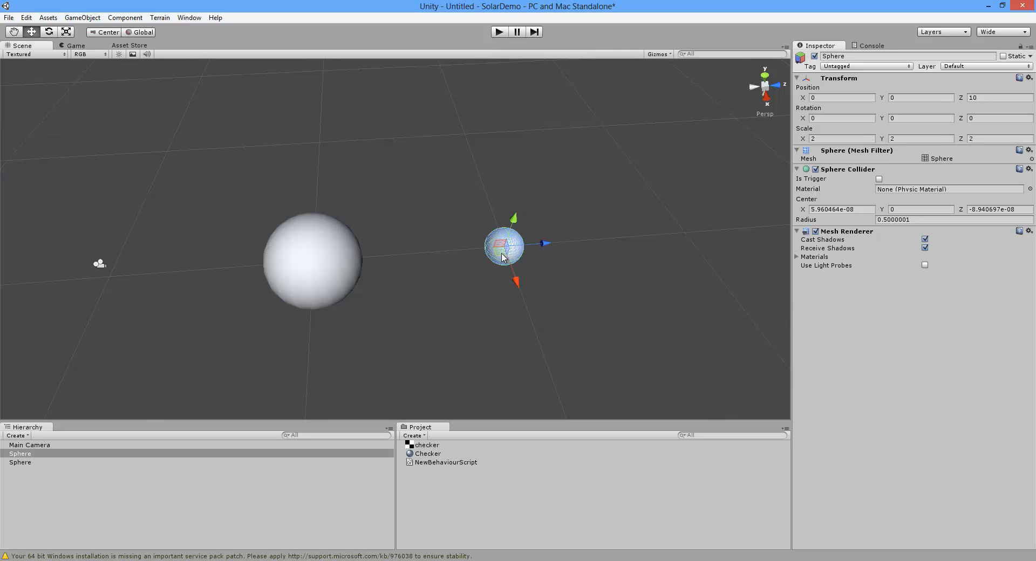
Duplicate the second sphere and move the copy along the X axis to position 4
key("ctrl+d")
left_click_drag(516, 279, 540, 350)
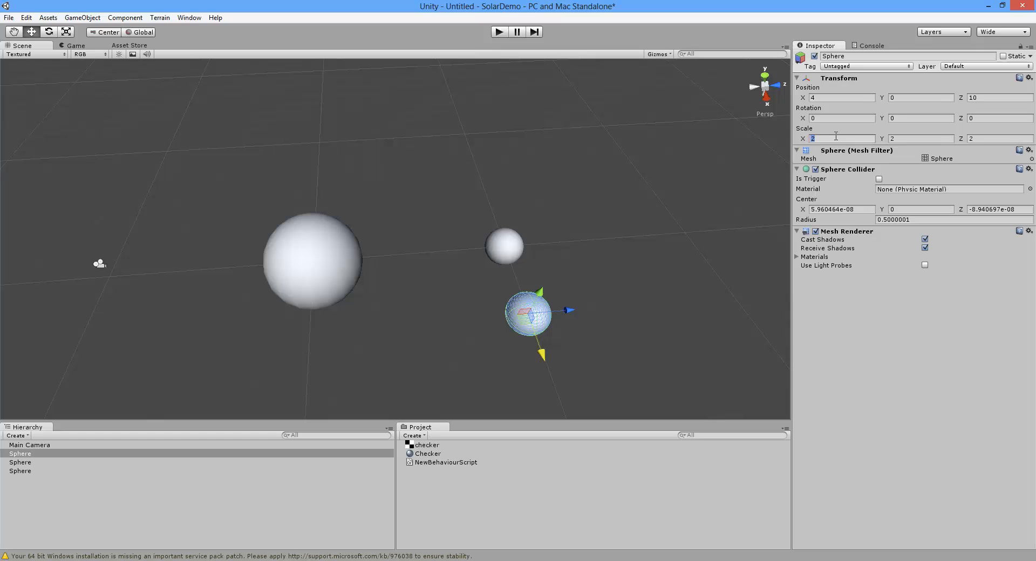
Scale the duplicated sphere to 0.5 on the X, Y and Z axes
type("0.5")
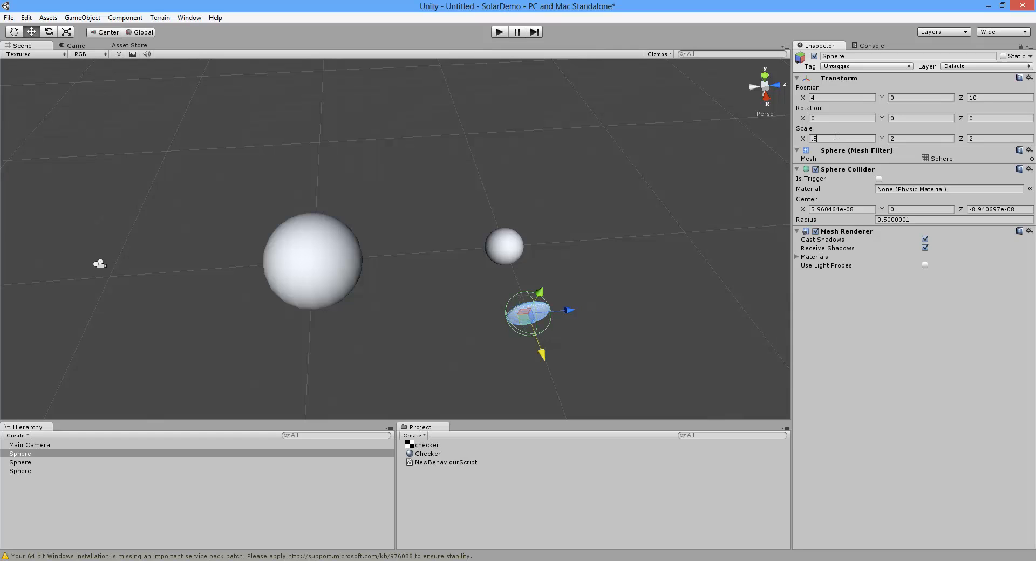
left_click(908, 139)
type(".5")
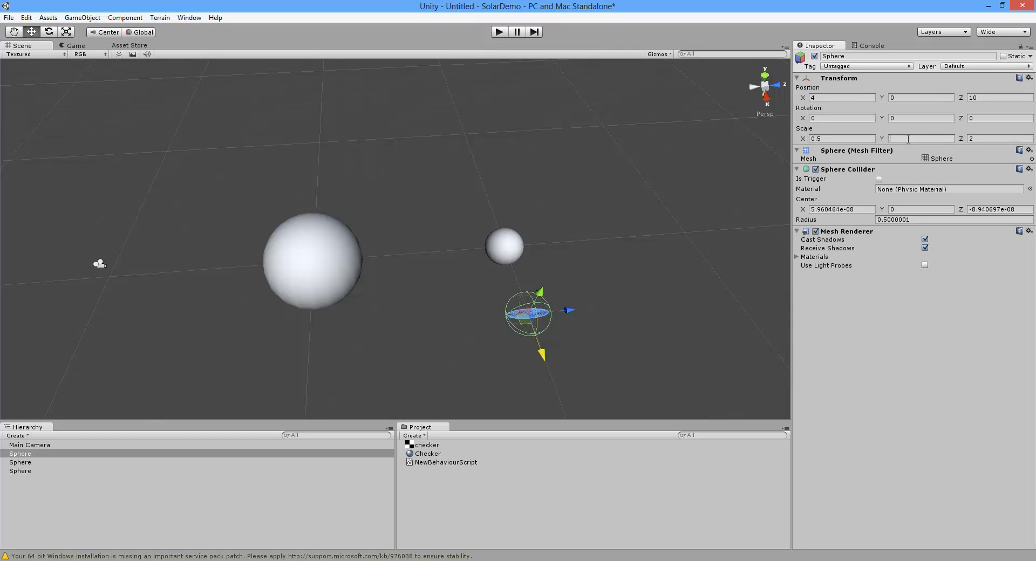
left_click(999, 139)
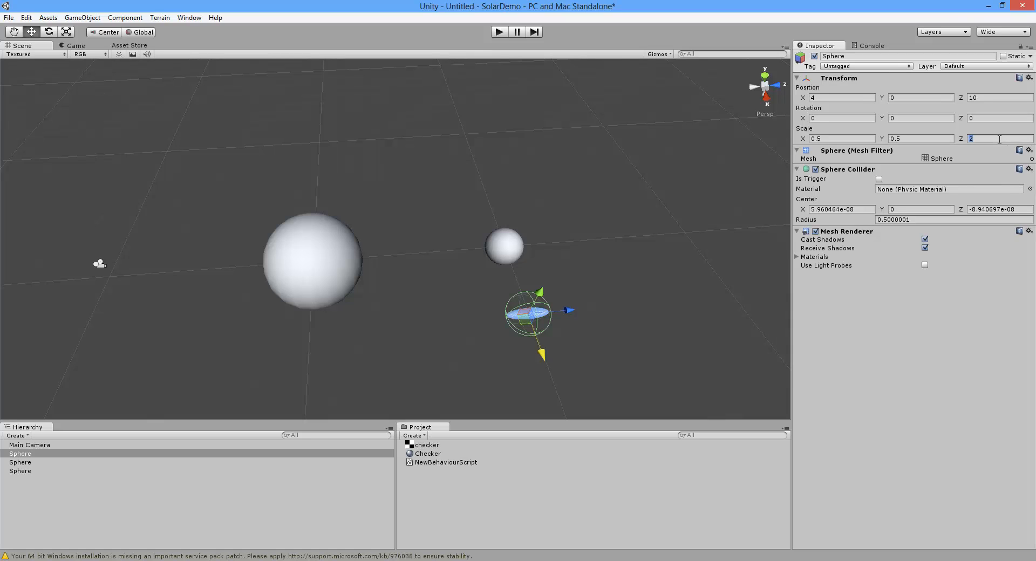
type("0.5")
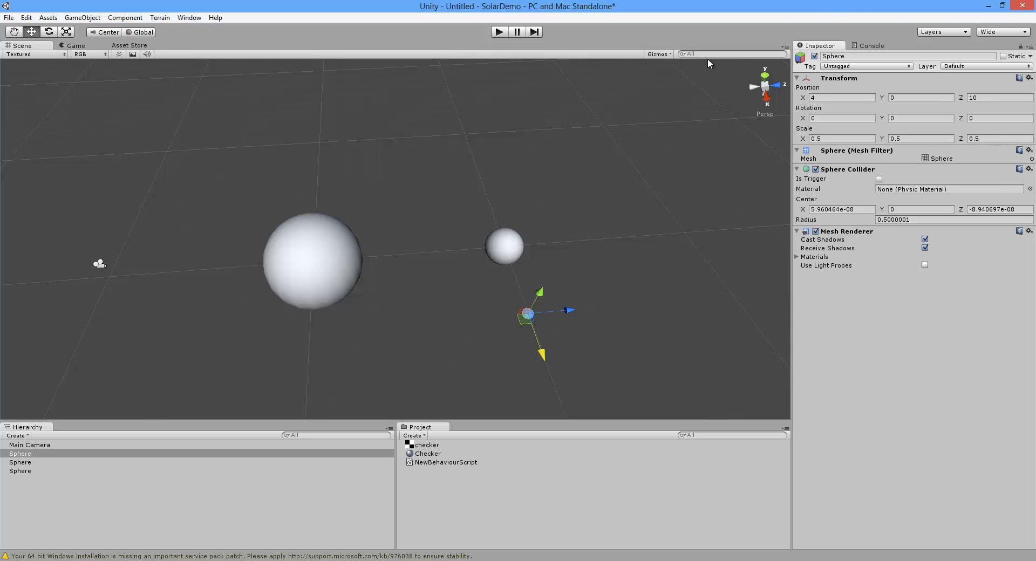
Align the Main Camera with a scene view that looks down on all three spheres
left_click(597, 222)
left_click_drag(596, 221, 735, 208, "alt")
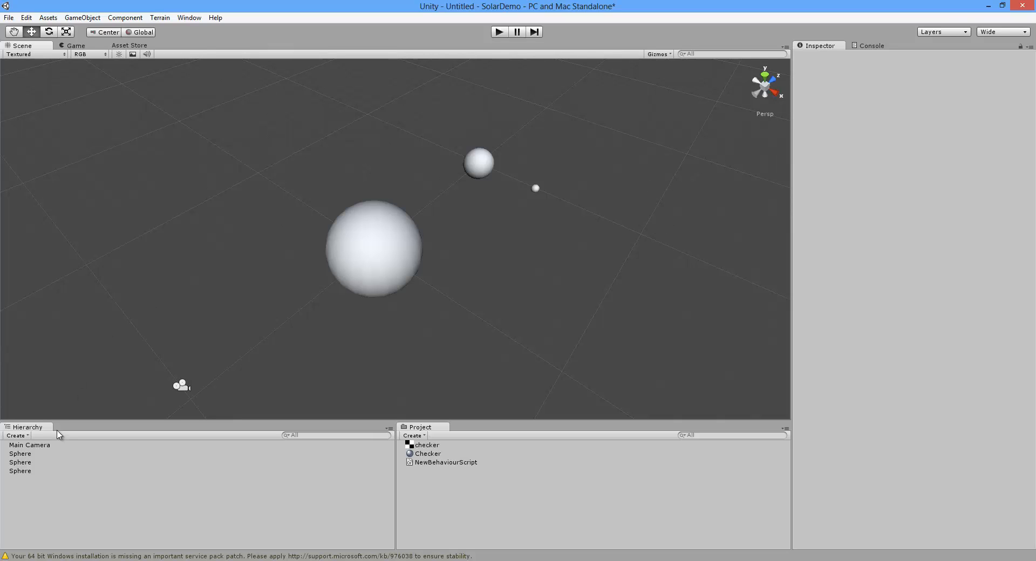
left_click(53, 446)
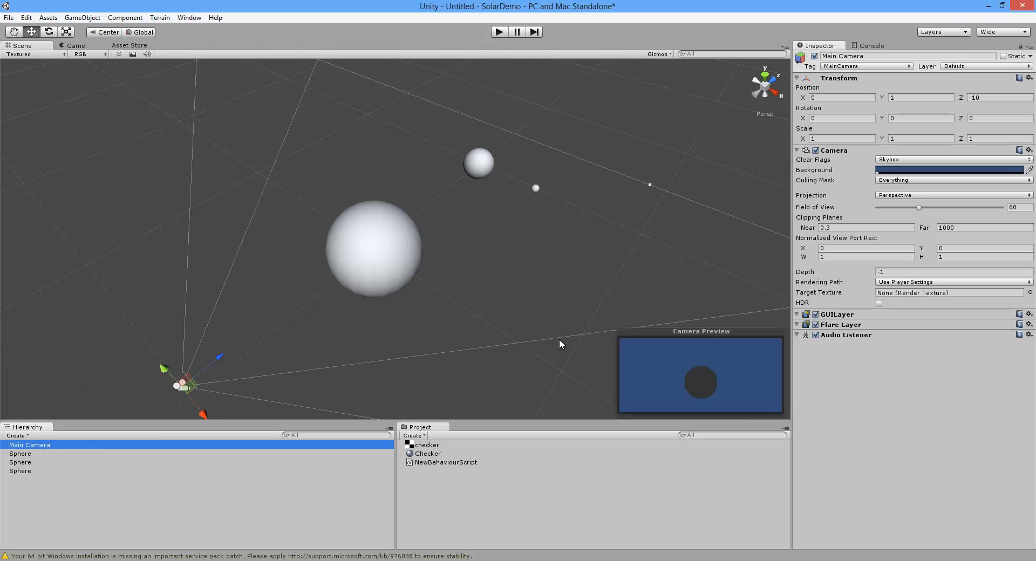
left_click(82, 18)
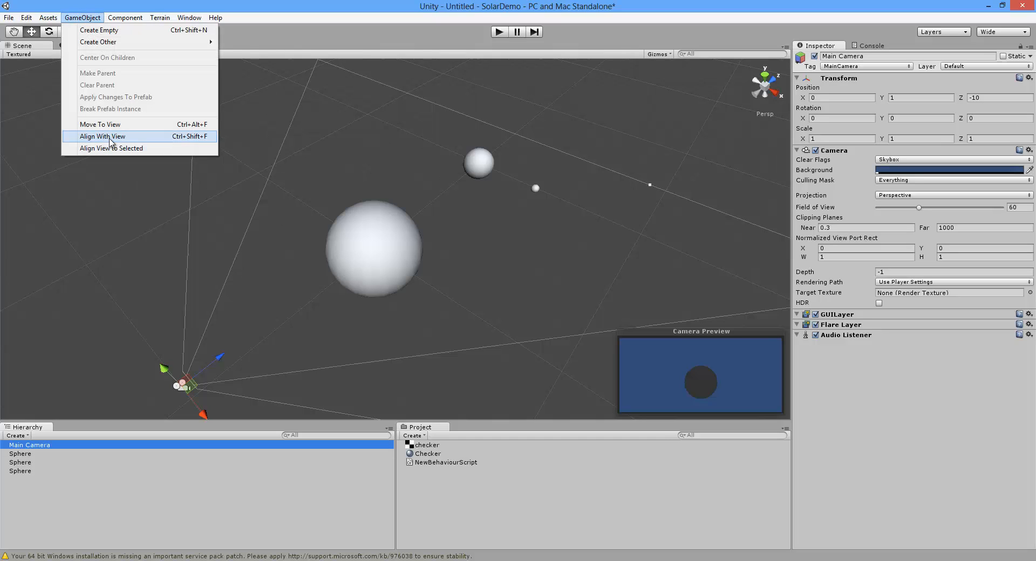
left_click(290, 7)
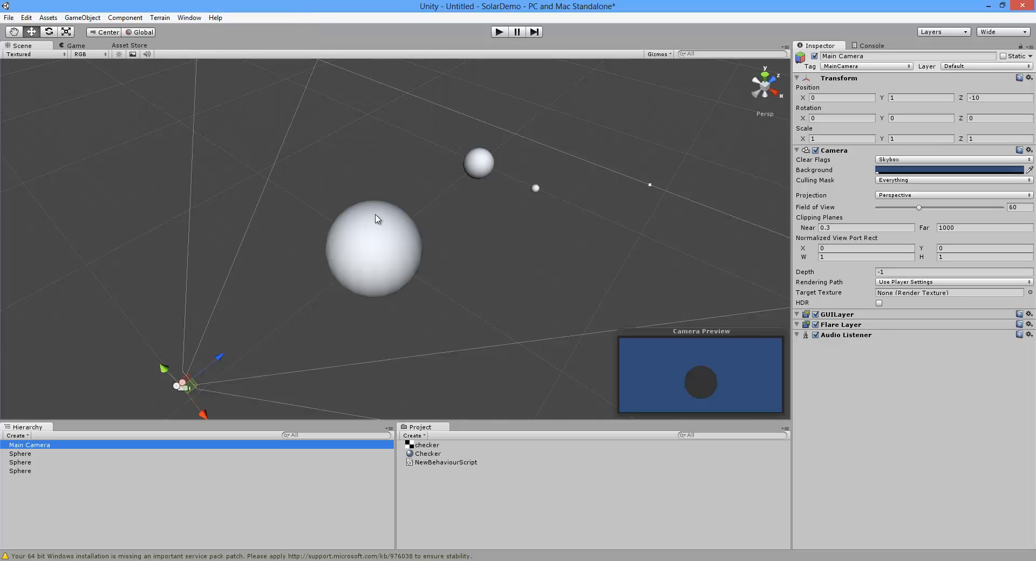
left_click(23, 445)
key("ctrl+shift+f")
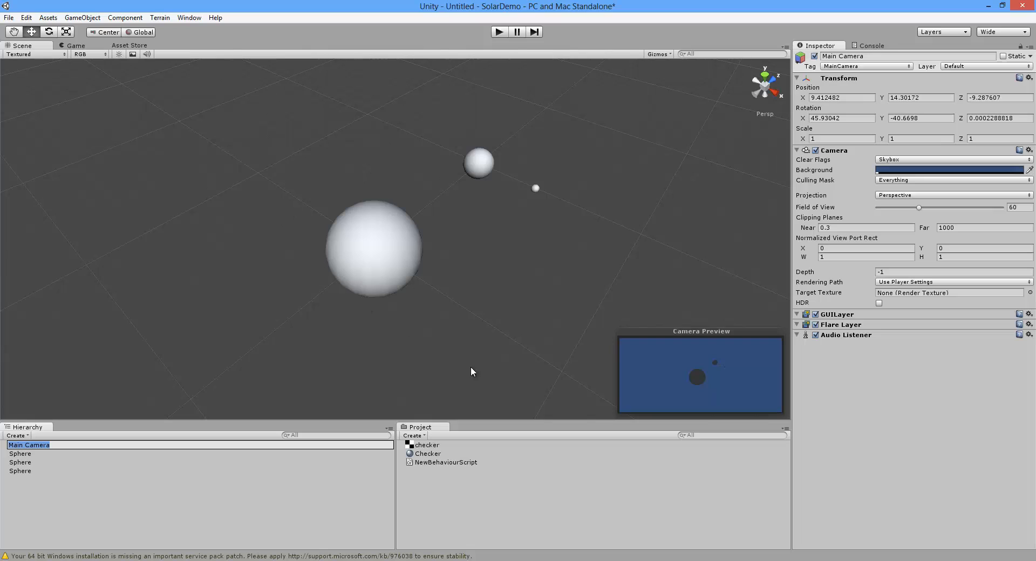
Add a point light to the scene and move it up and back to about Y 3.09, Z 4.51
left_click(75, 46)
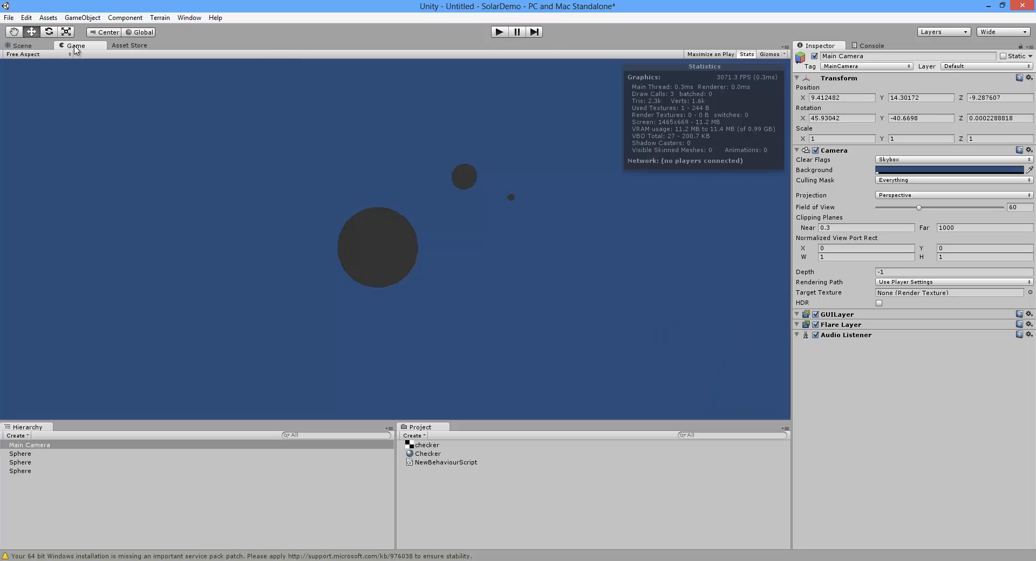
left_click(24, 45)
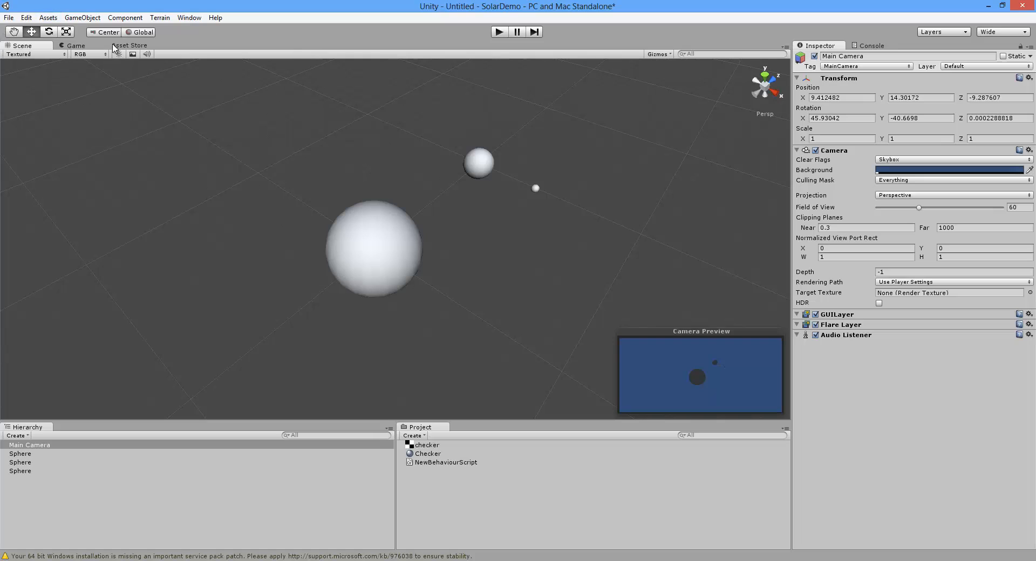
left_click(82, 18)
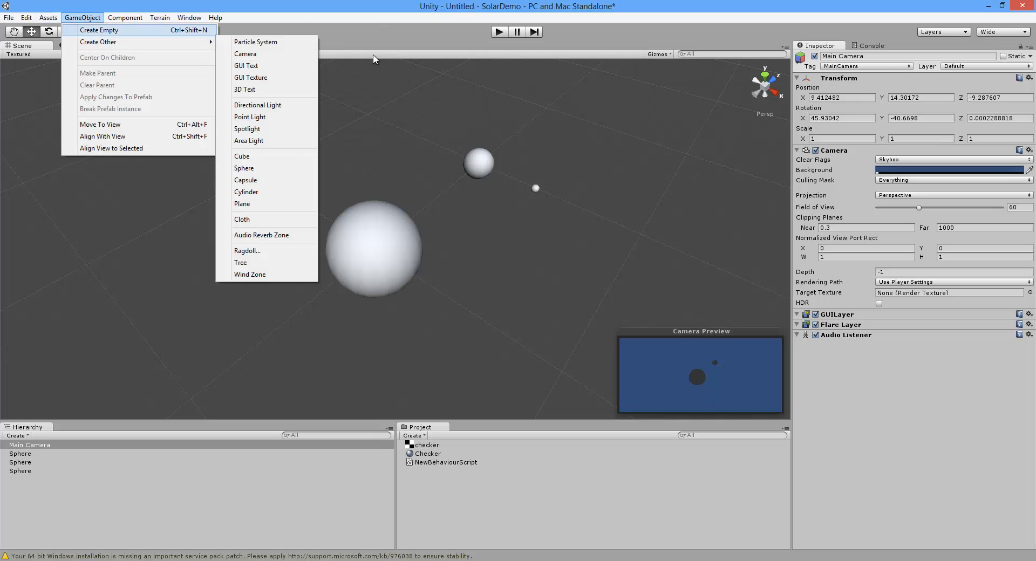
mouse_move(211, 42)
left_click(292, 117)
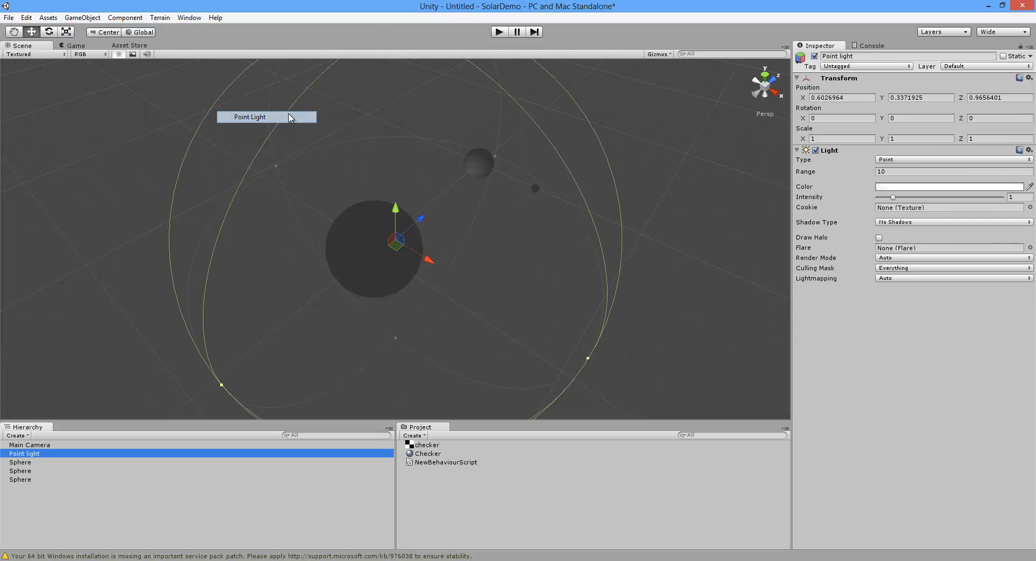
left_click_drag(465, 185, 428, 140)
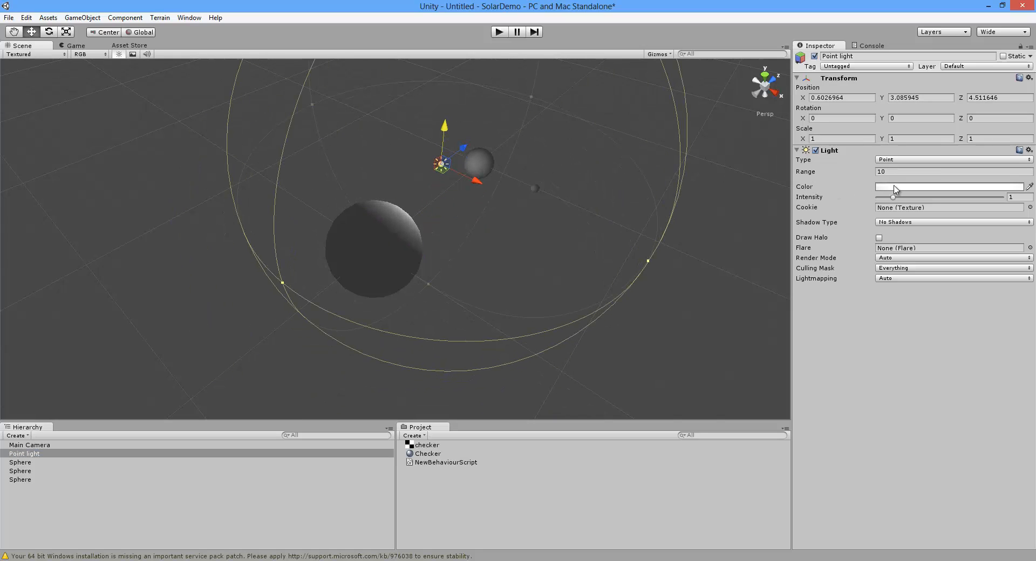
Set the point light's intensity to 0.5 and its range to 20
left_click(1021, 198)
type(".5")
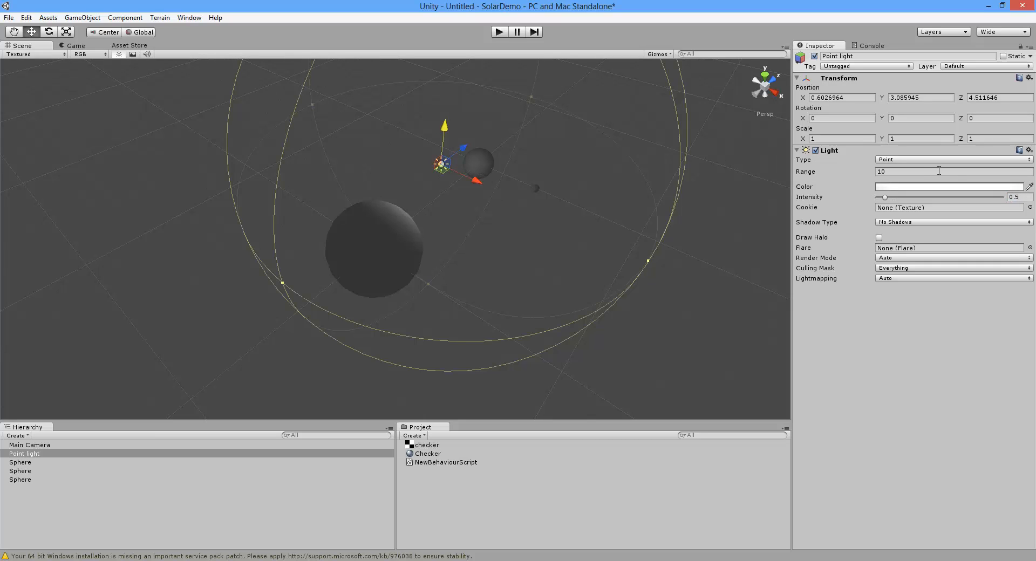
left_click(939, 172)
type("20")
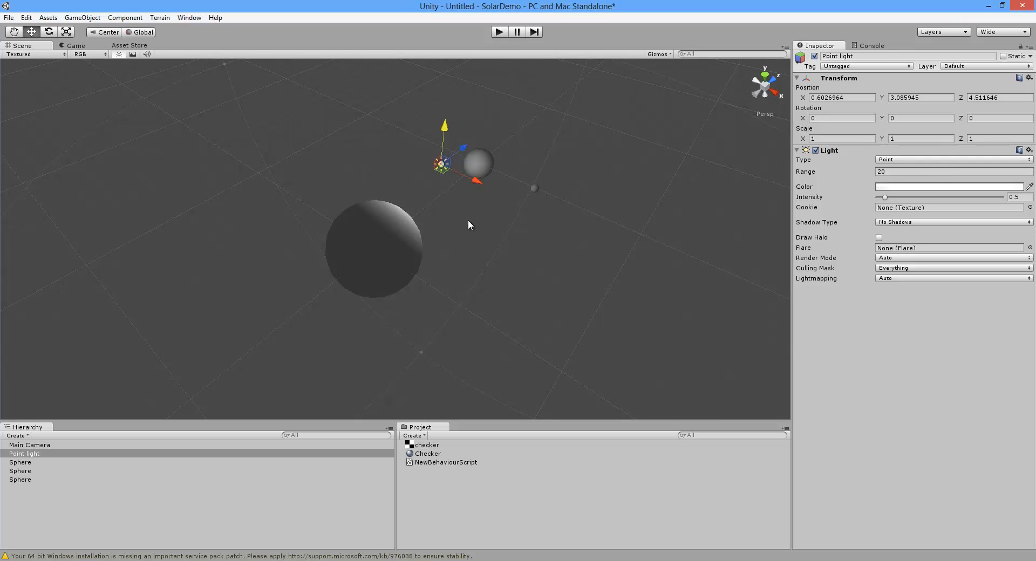
Duplicate the point light twice, spread the three lights around the spheres, and check the lighting in the game view
left_click_drag(474, 176, 339, 72)
key("ctrl+d")
key("ctrl+d")
left_click_drag(369, 128, 438, 159)
left_click_drag(411, 121, 412, 102)
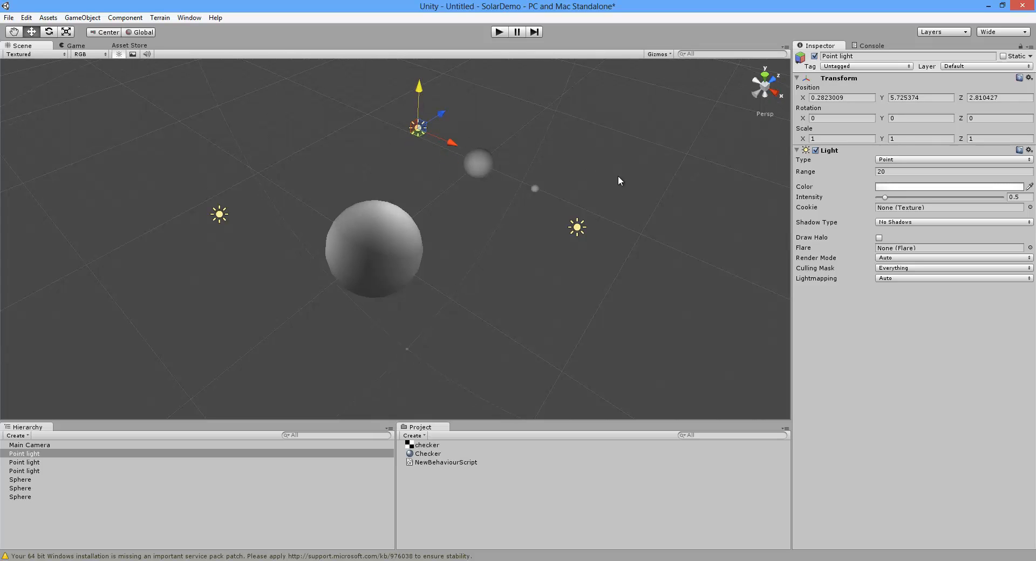
left_click(622, 192)
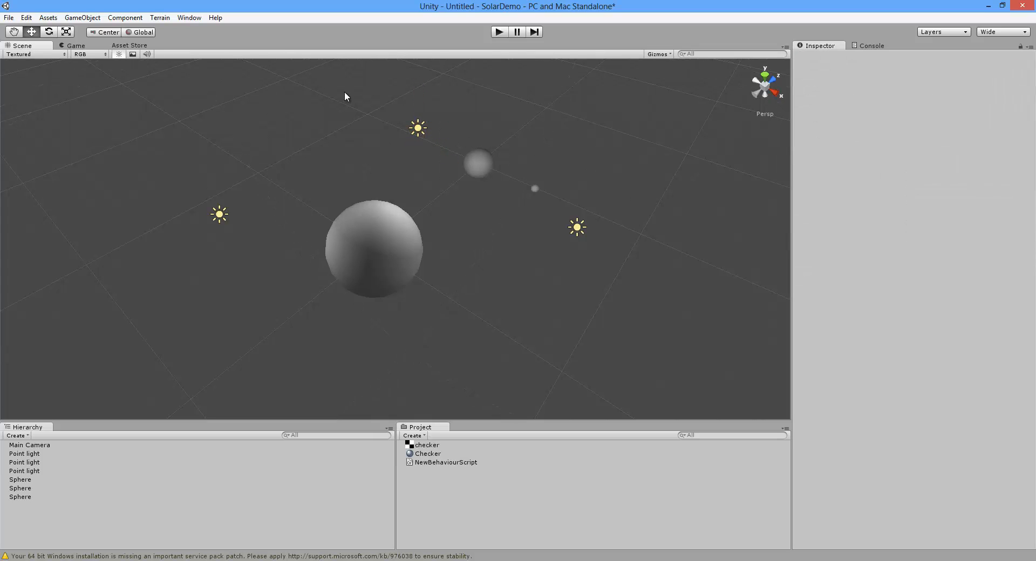
left_click(79, 47)
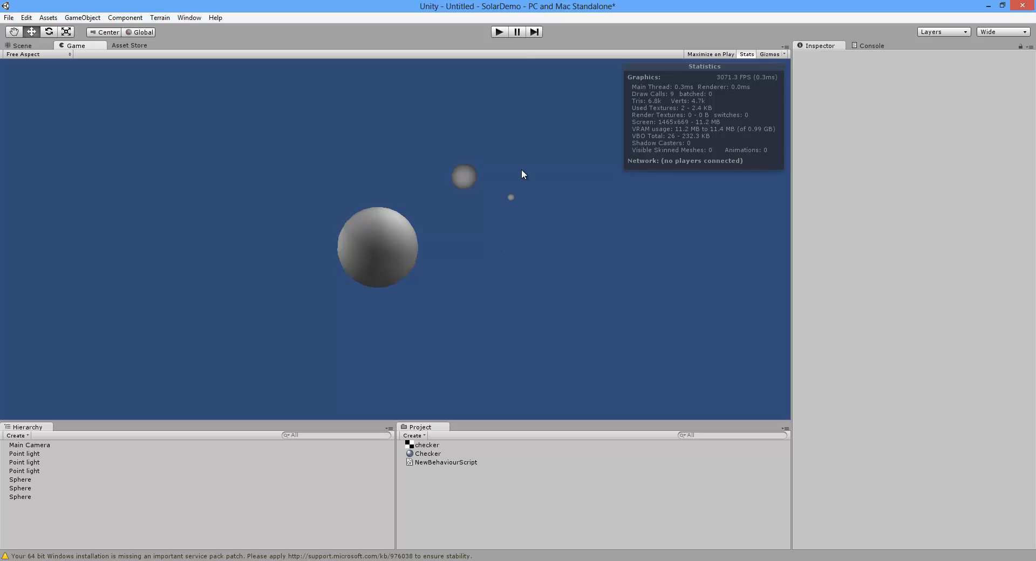
left_click(25, 47)
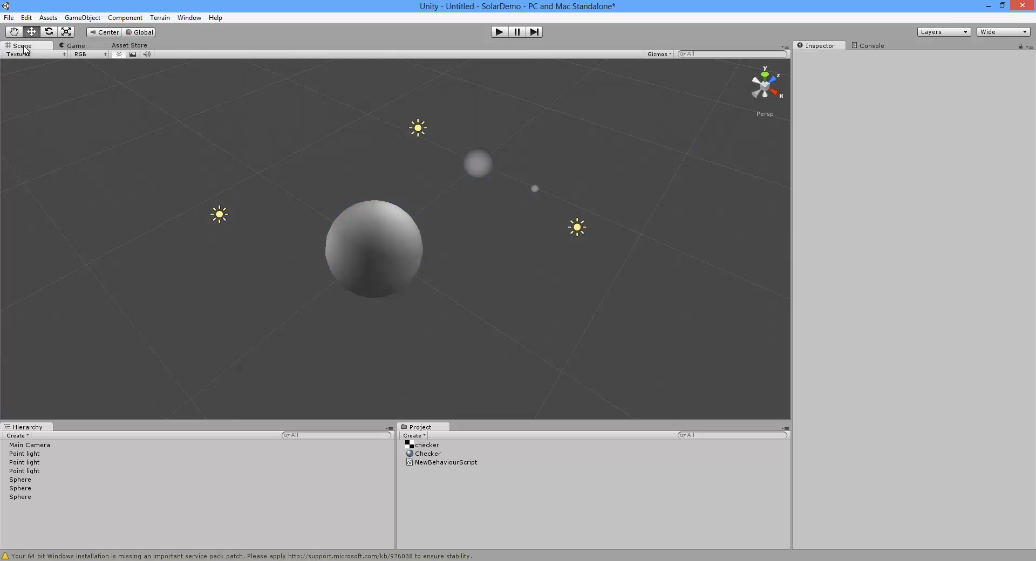
Apply the Checker material to all three spheres and check them in the game view
left_click(428, 453)
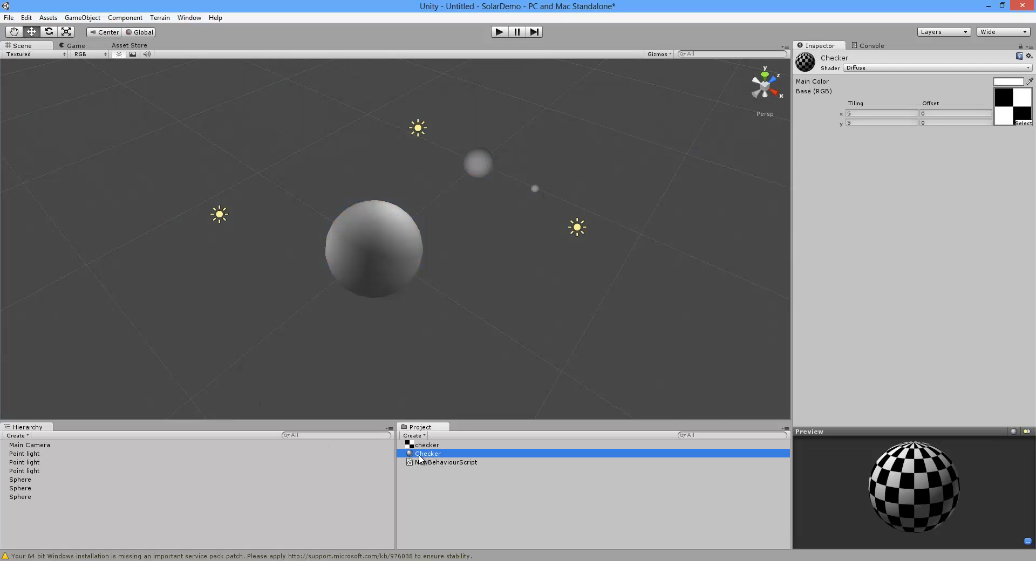
left_click_drag(419, 458, 382, 253)
left_click_drag(421, 454, 473, 198)
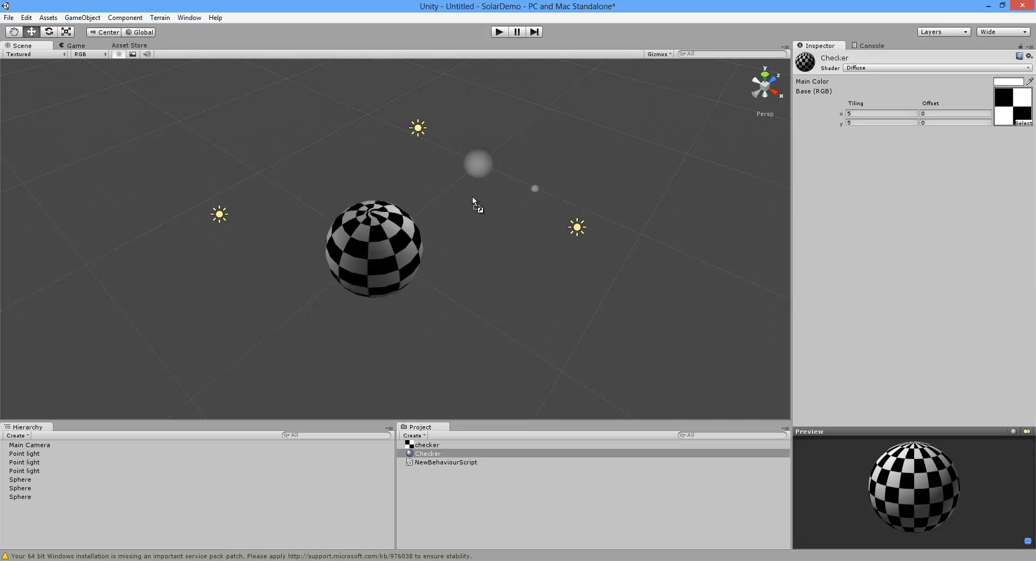
left_click_drag(427, 454, 505, 256)
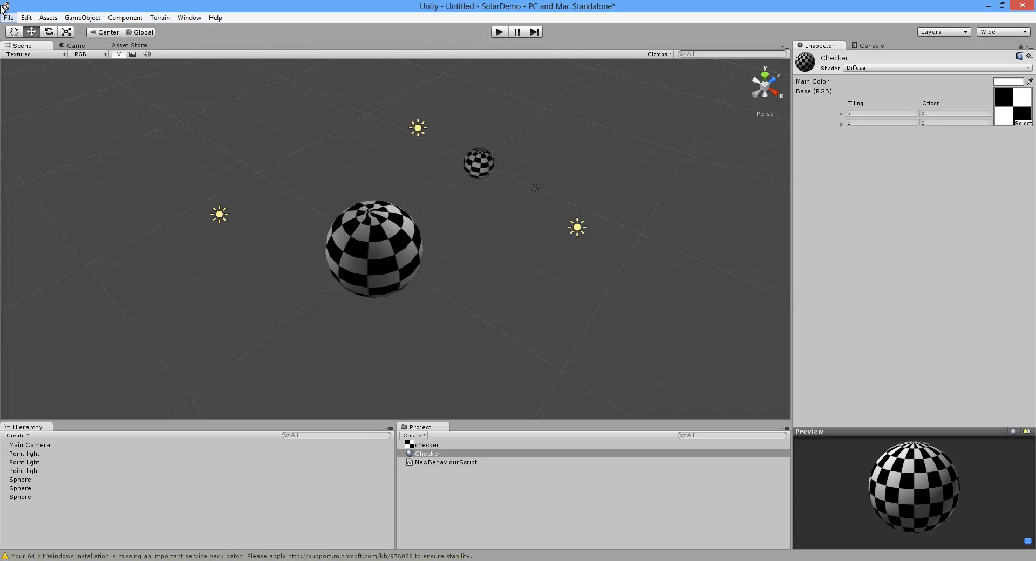
left_click(72, 46)
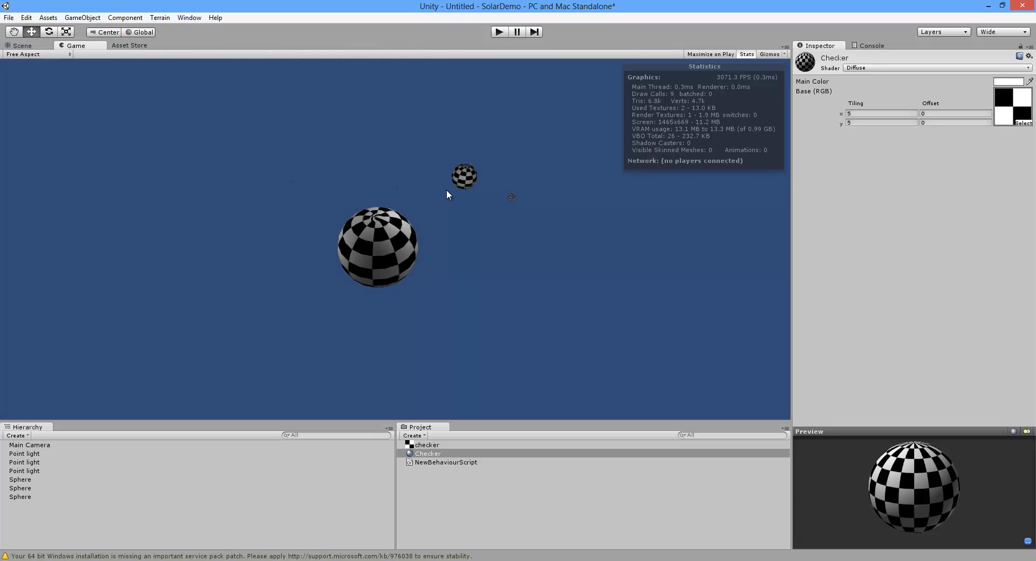
left_click(22, 46)
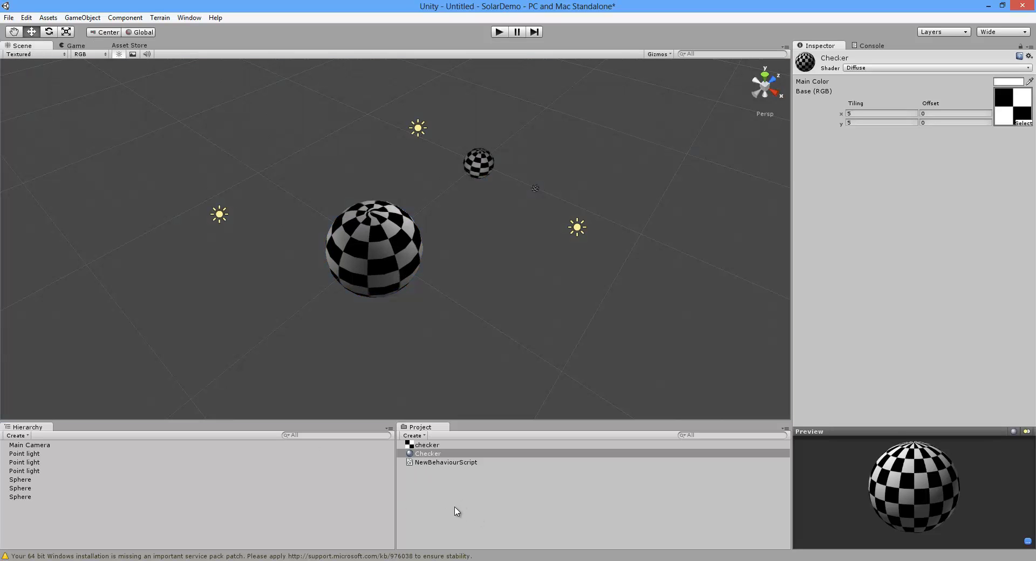
Create a new C# script asset in the project and name it Rotate
left_click(439, 519)
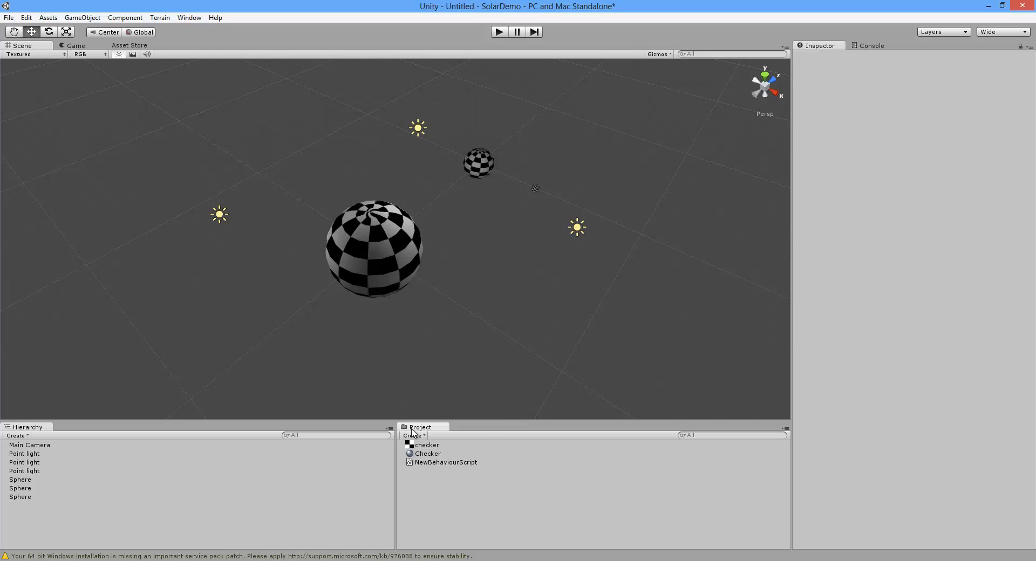
left_click(414, 435)
left_click(437, 310)
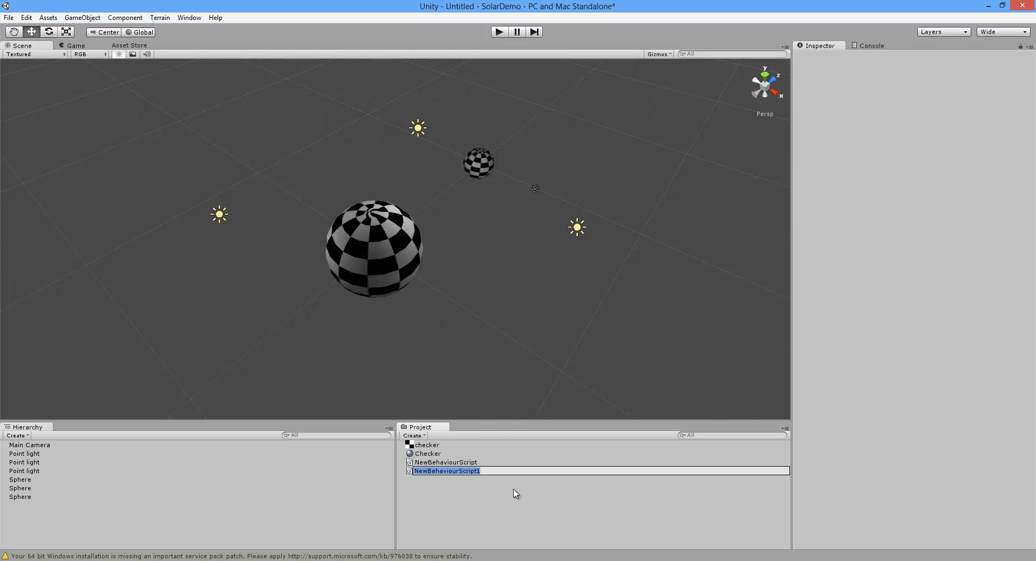
type("Rotate")
key("Return")
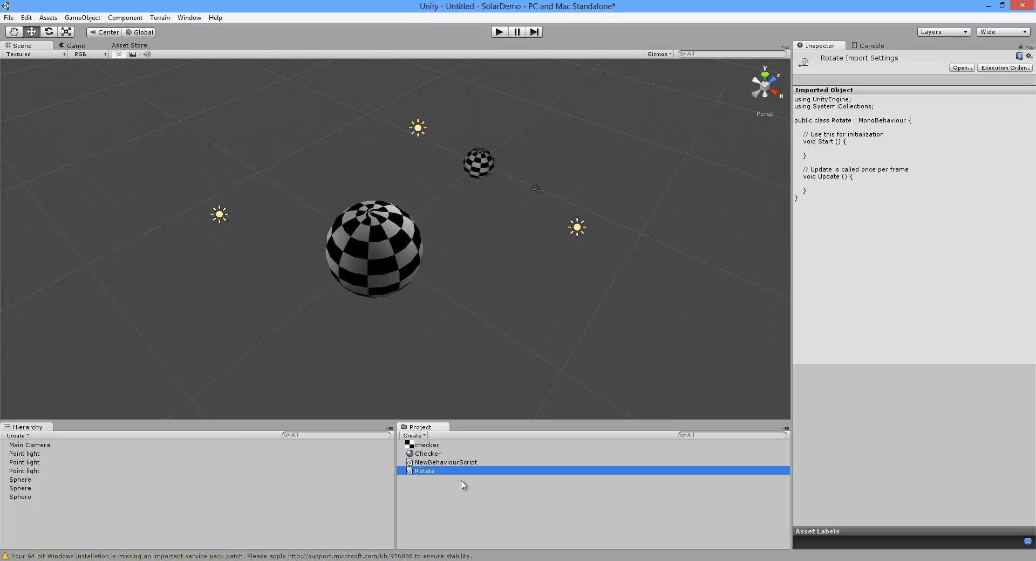
Switch to Visual Studio, reload the externally modified SolarDemo solution and open Rotate.cs
double_click(424, 470)
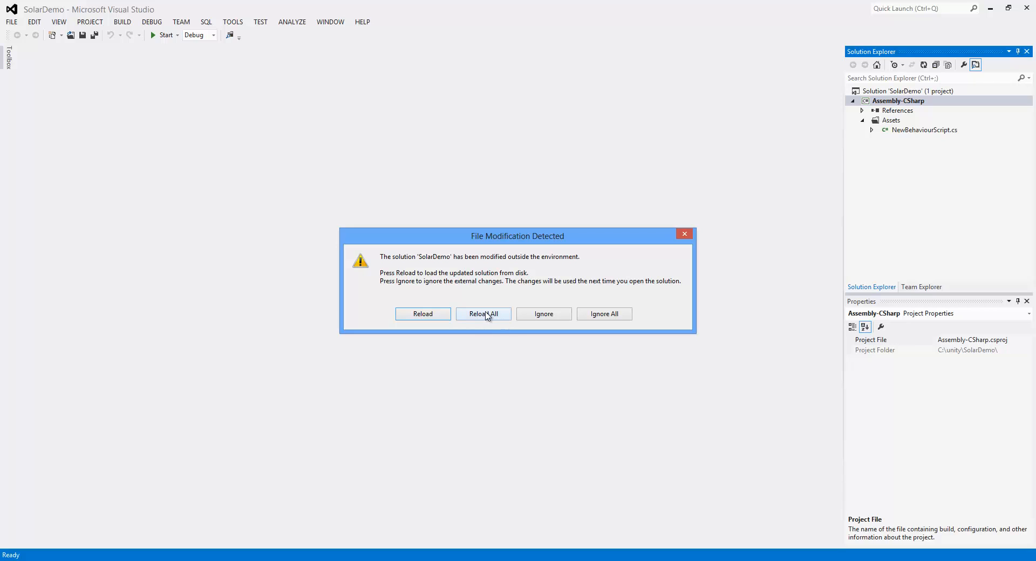
left_click(484, 314)
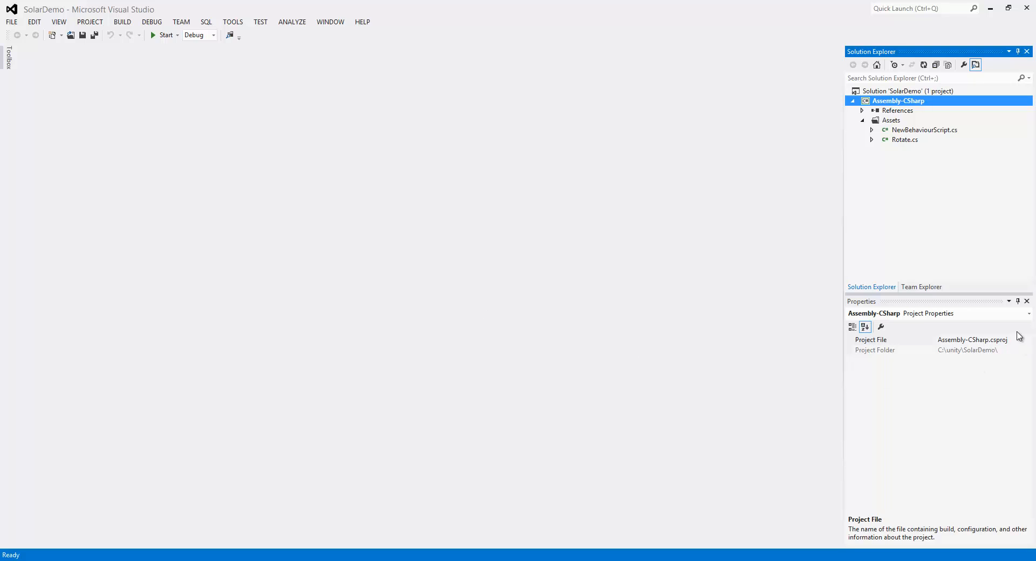
double_click(905, 140)
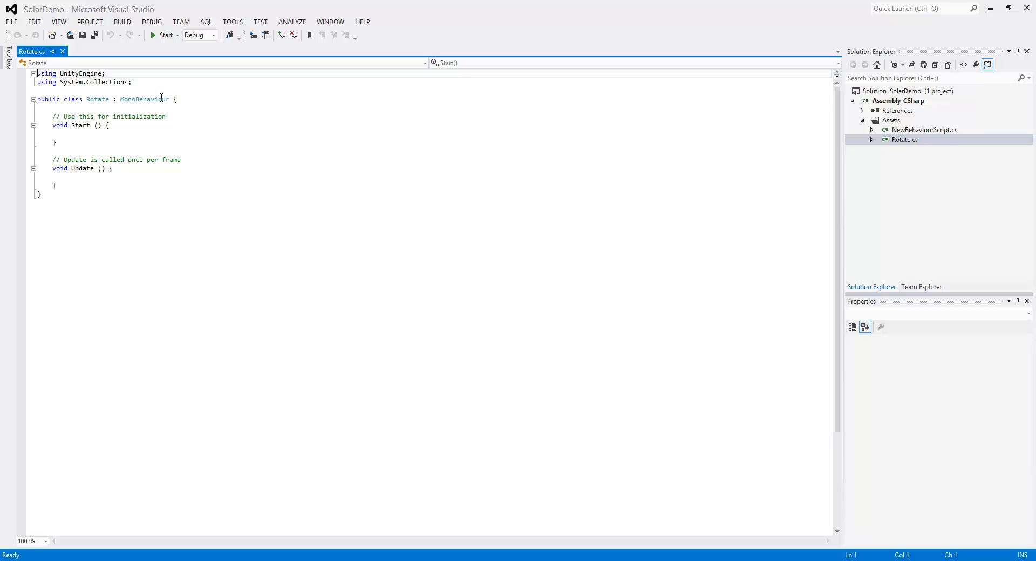
Declare a public float field rotateSpeed with the value 5.0f at the start of the Rotate class
left_click(295, 103)
key("Return")
key("Return")
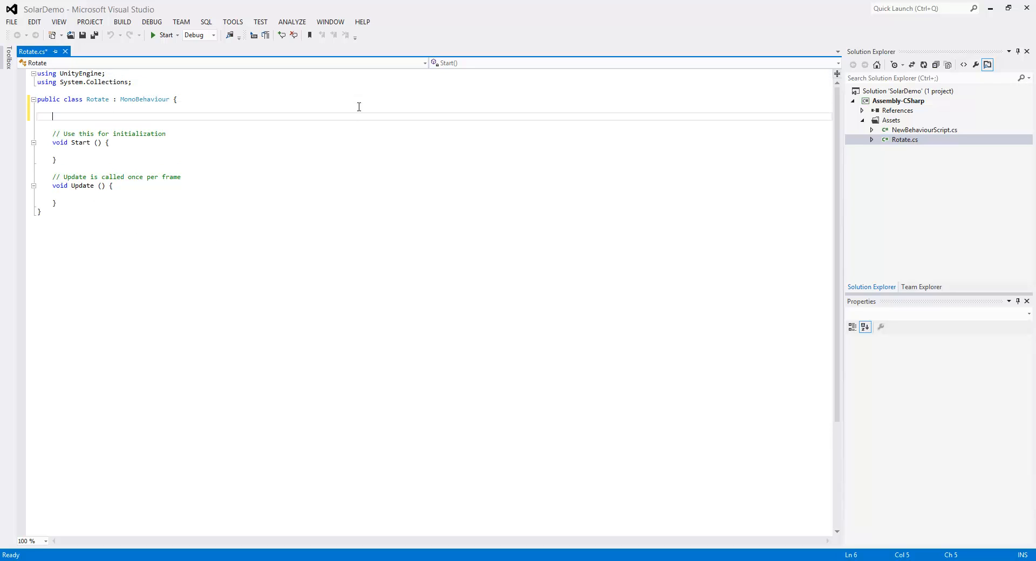
type("pu")
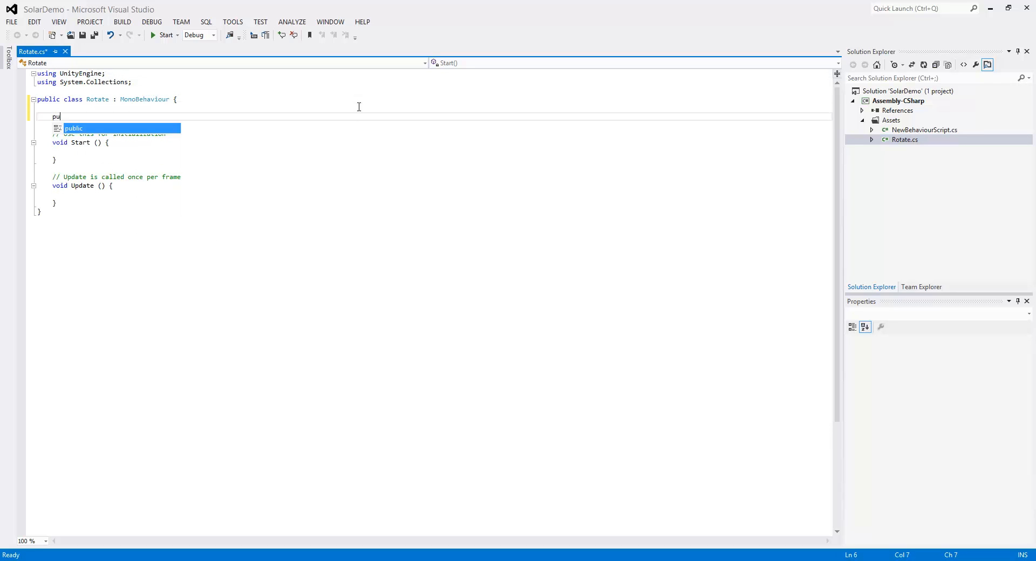
type("blic float ")
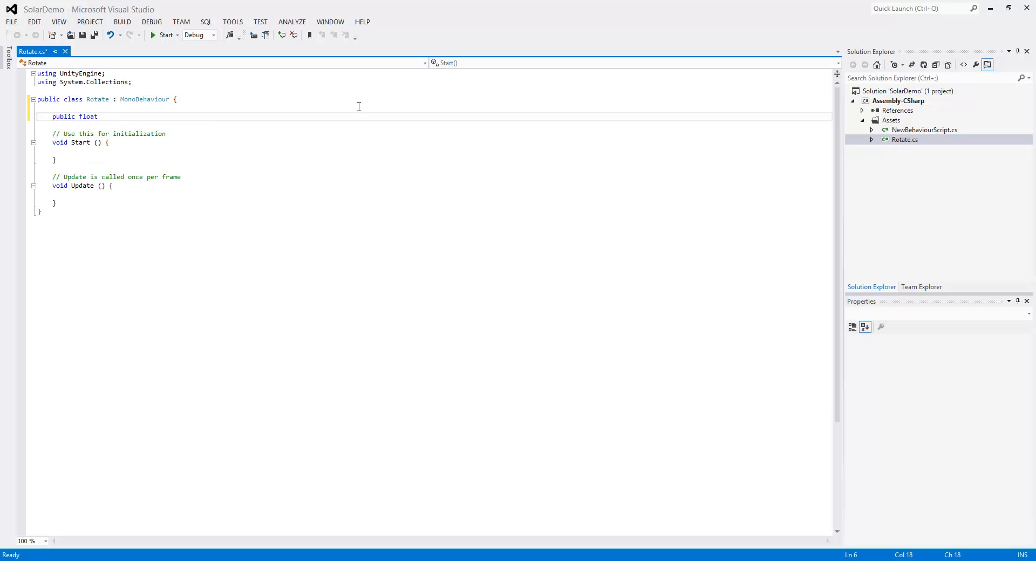
type("rotateSpeed")
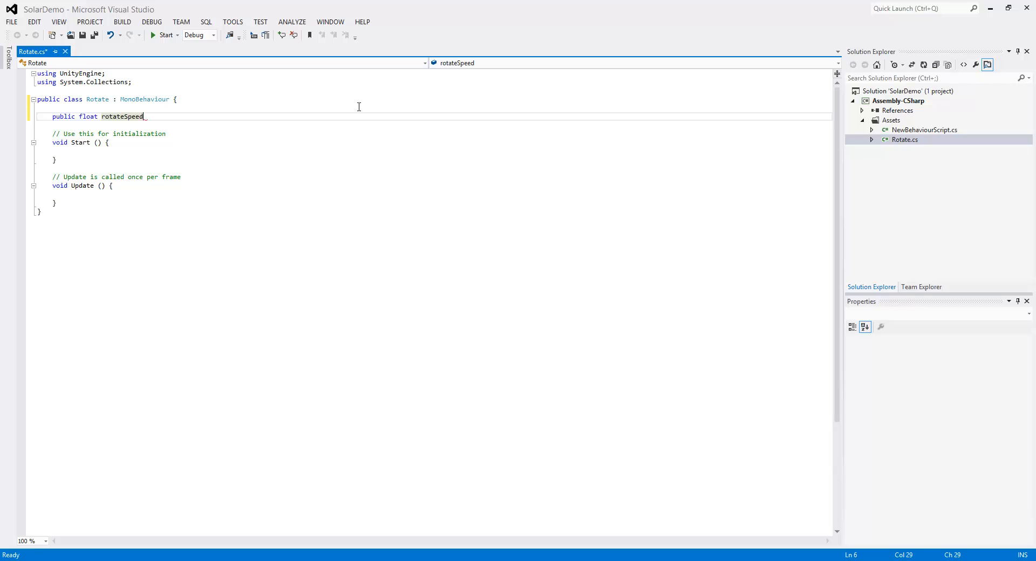
type(" = 5.0f;")
Insert empty lines inside the body of the Update method
key("Down")
key("Down")
key("Down")
key("Down")
key("Down")
key("Down")
key("Down")
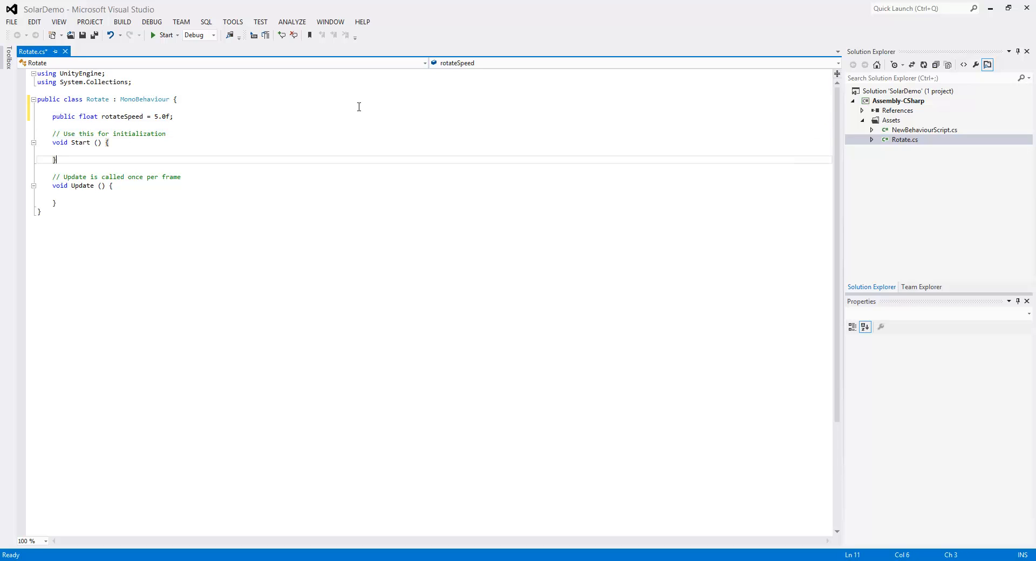
key("Down")
key("Return")
key("Return")
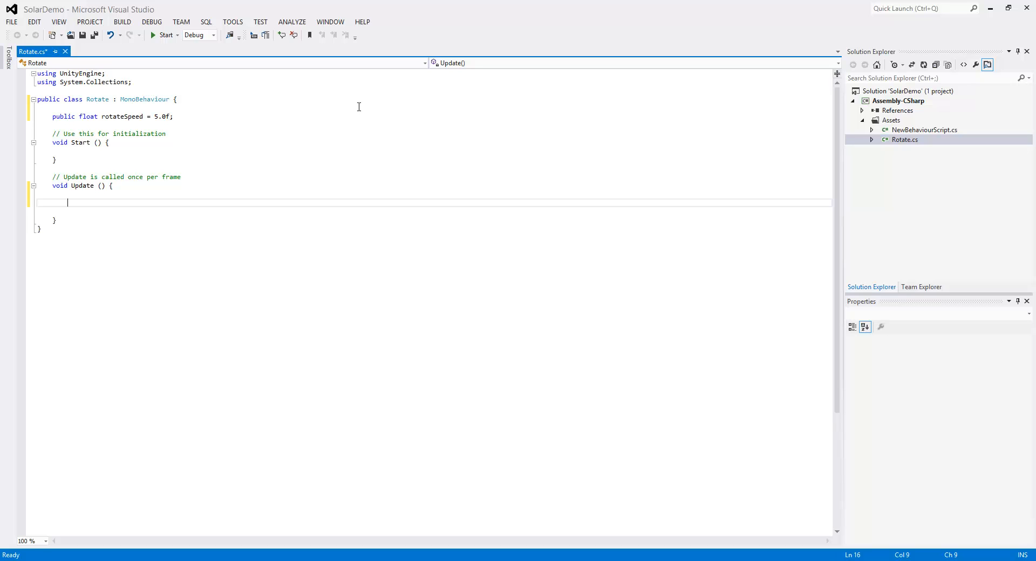
left_click(139, 98)
left_click(125, 200)
Write transform.RotateAround(Vector3.up, rotateSpeed); in the body of the Update method and save the Rotate script
type("trans")
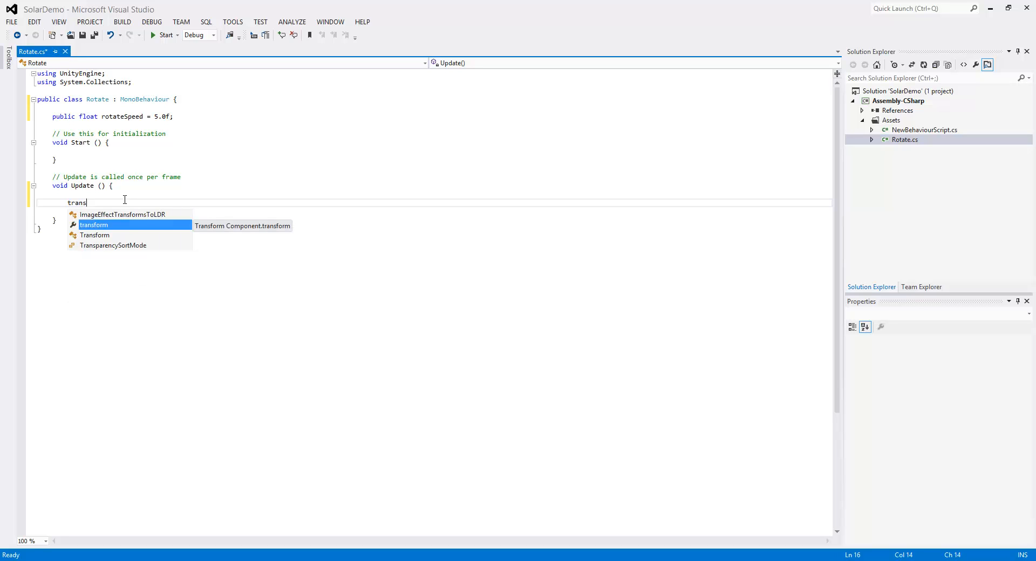
key("Tab")
type(".")
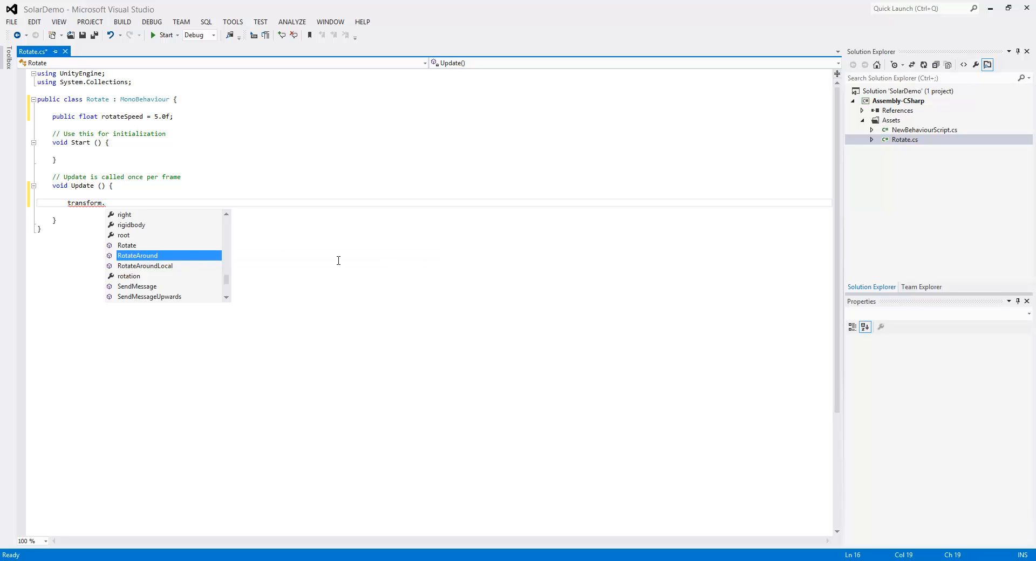
double_click(150, 256)
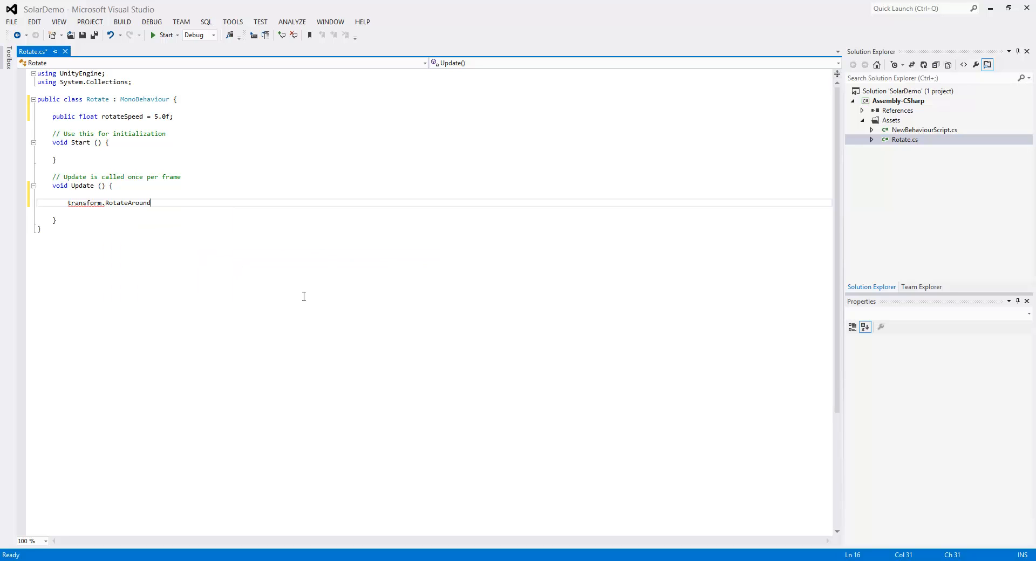
type("(")
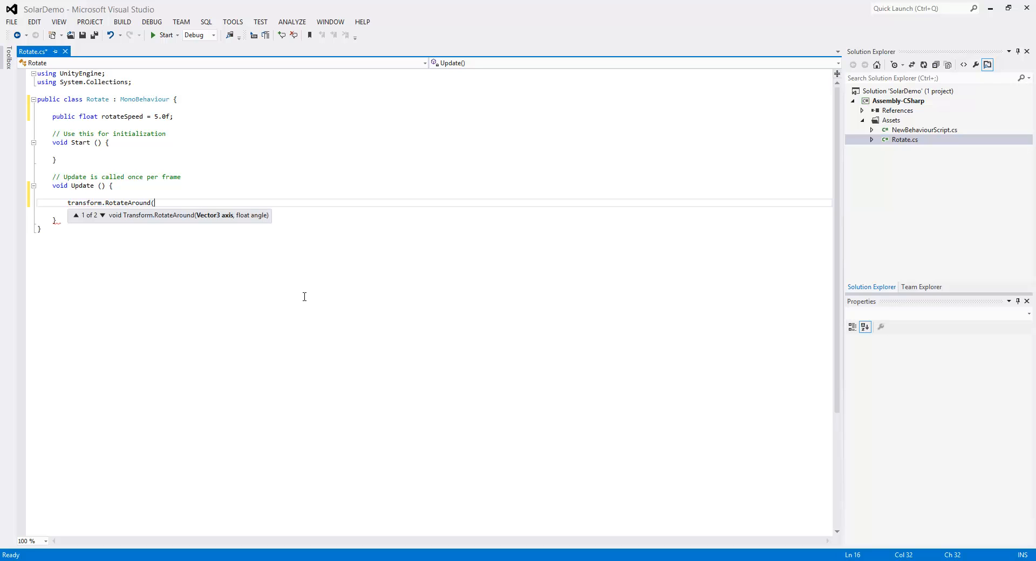
type("Ve")
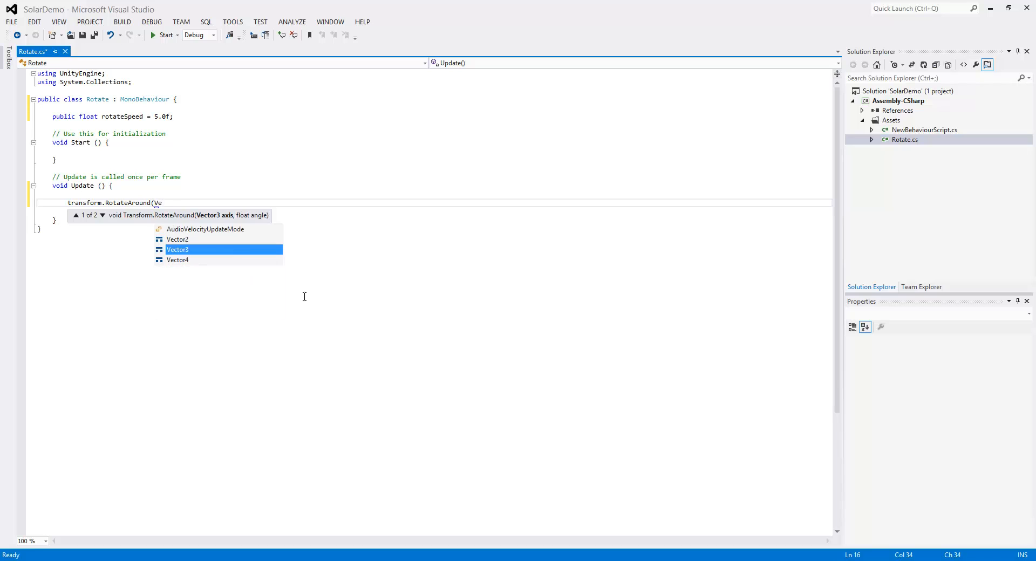
type("ctor3.Up, ")
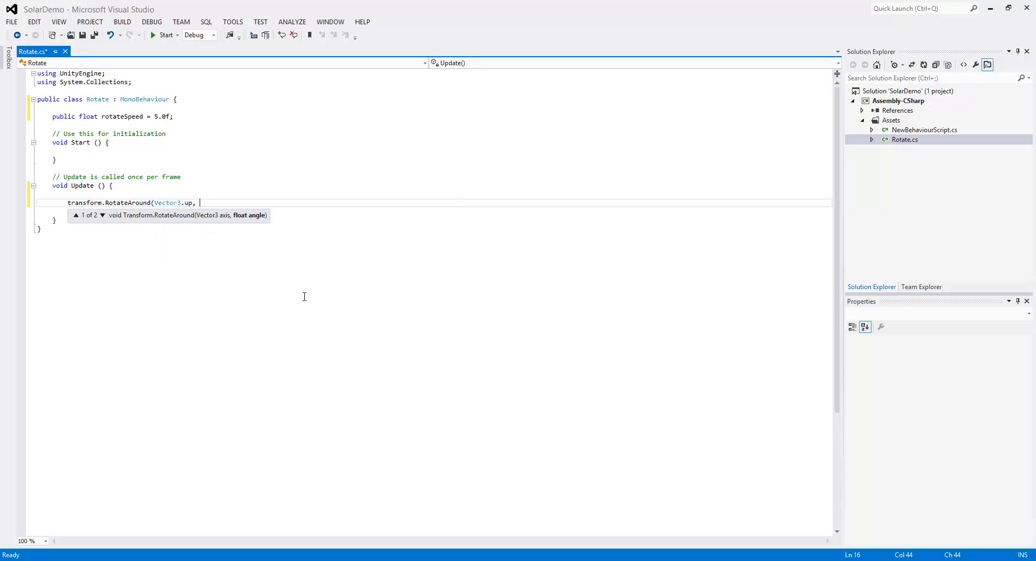
type("rotateSp")
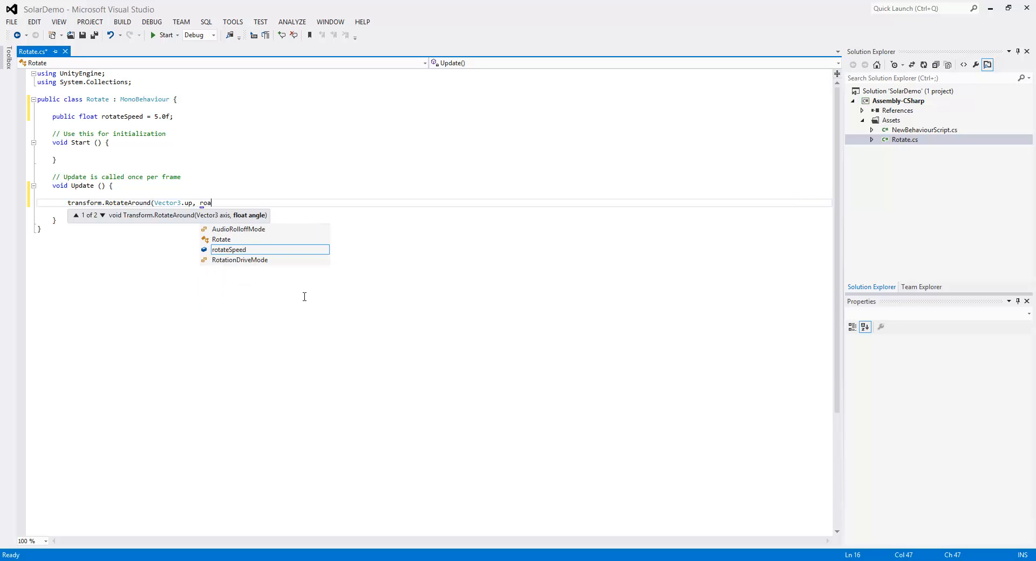
type("eed")
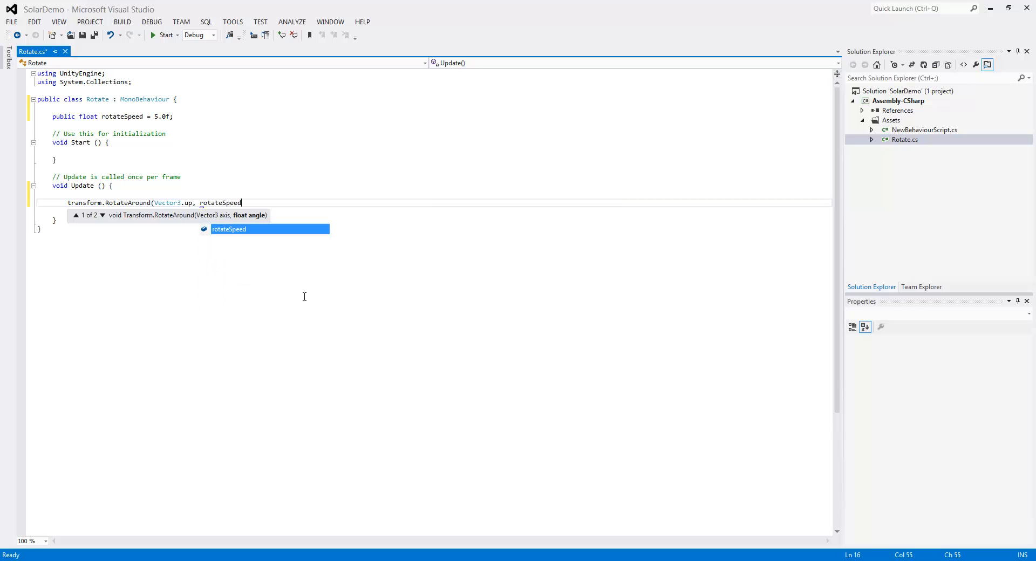
type(");")
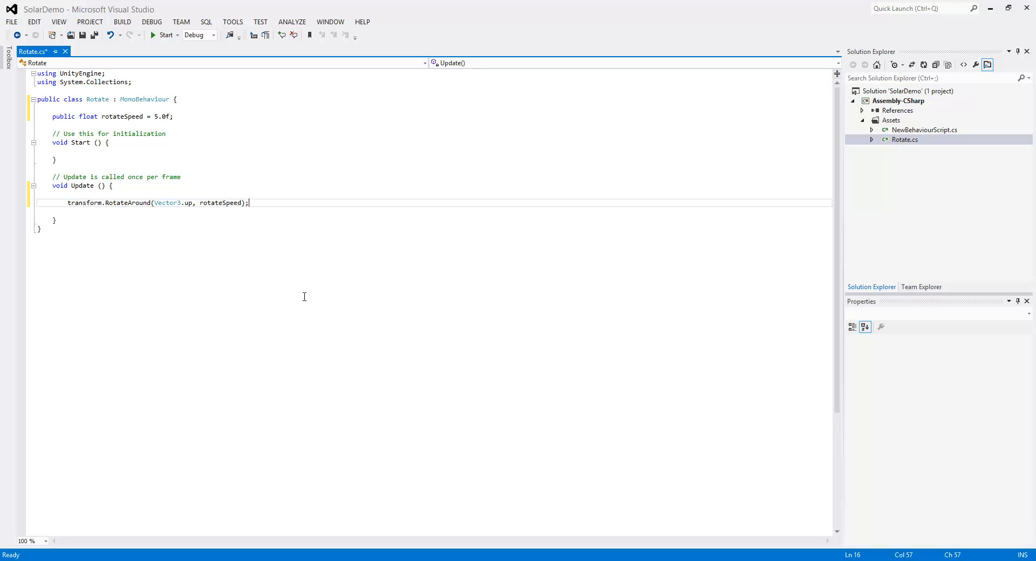
key("ctrl+s")
Switch to Unity, run the scene briefly in play mode and stop it
key("alt+Tab")
left_click(500, 32)
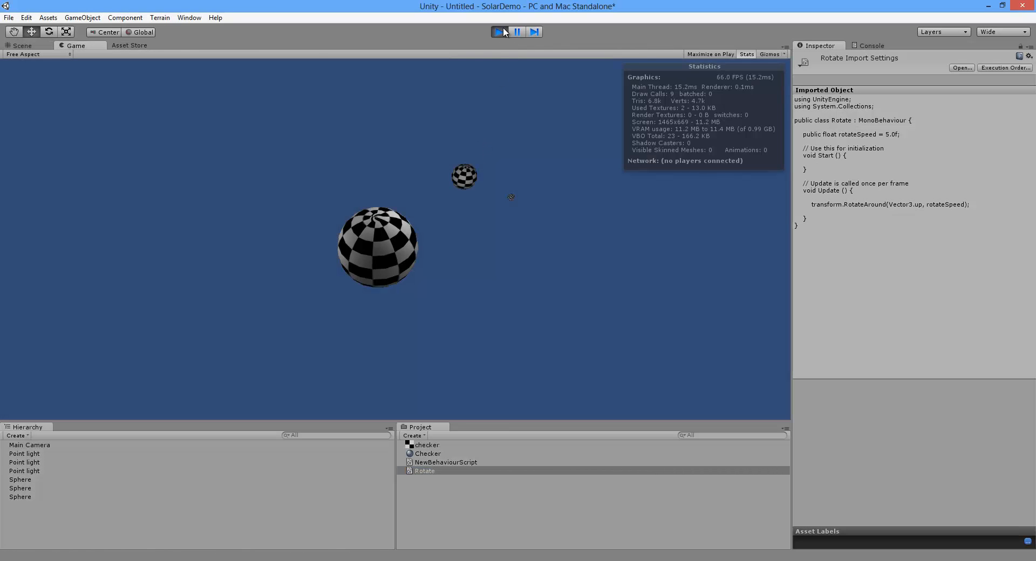
left_click(502, 30)
Examine which Sphere object in the hierarchy belongs to the large, the medium and the small sphere in the scene
left_click(427, 471)
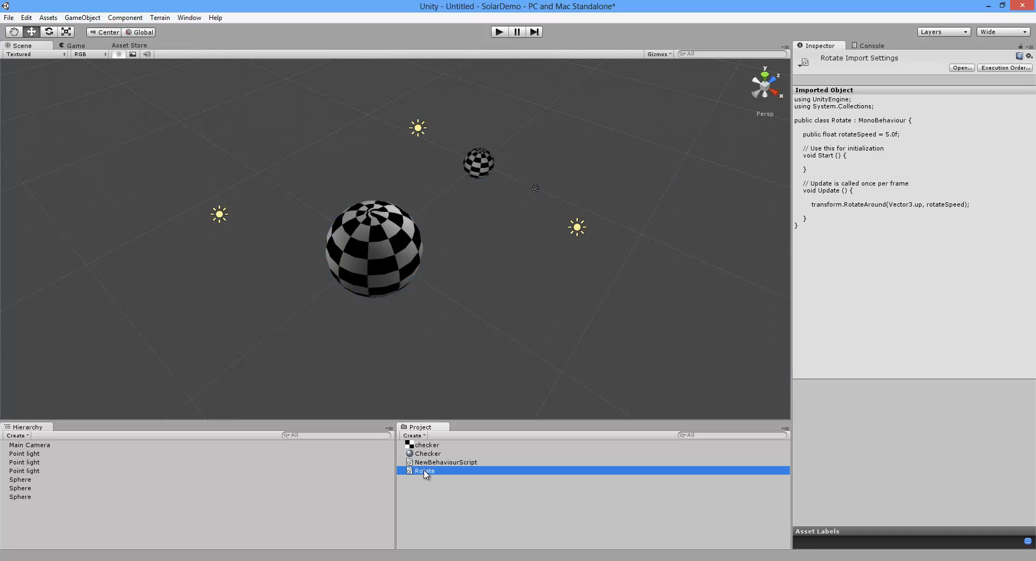
left_click(393, 255)
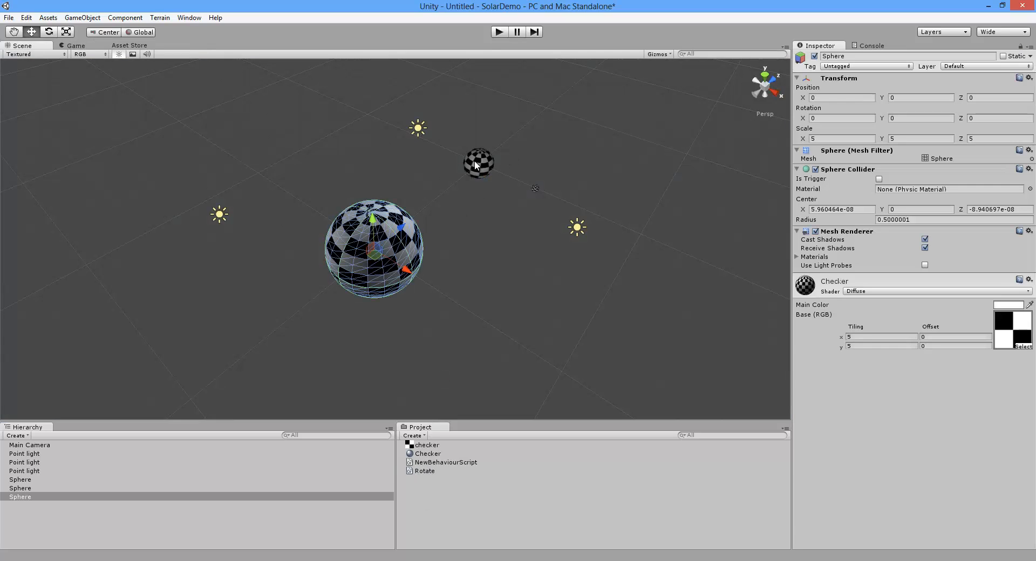
left_click(474, 160)
left_click(535, 188)
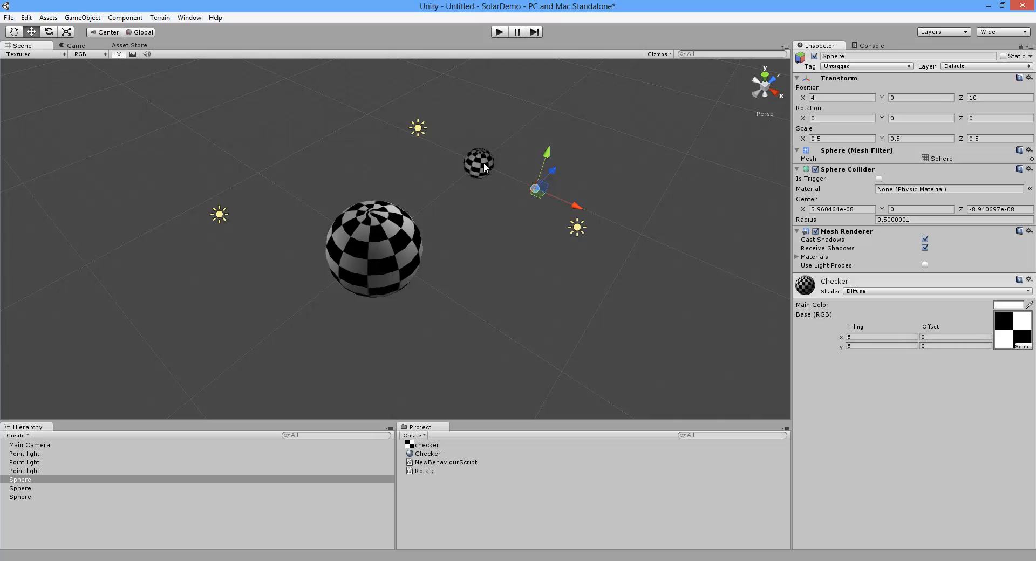
left_click(483, 163)
left_click(372, 244)
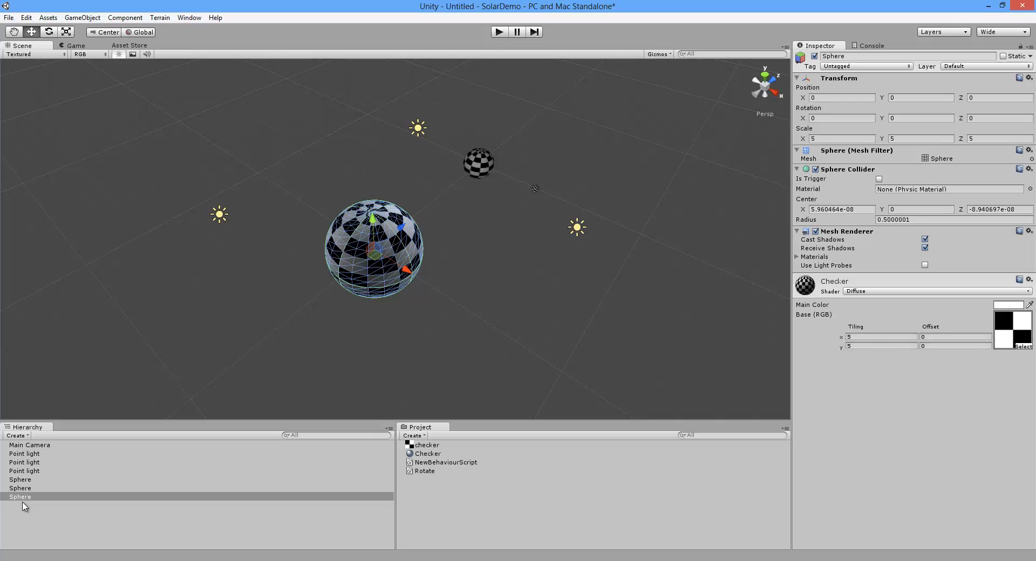
left_click(22, 488)
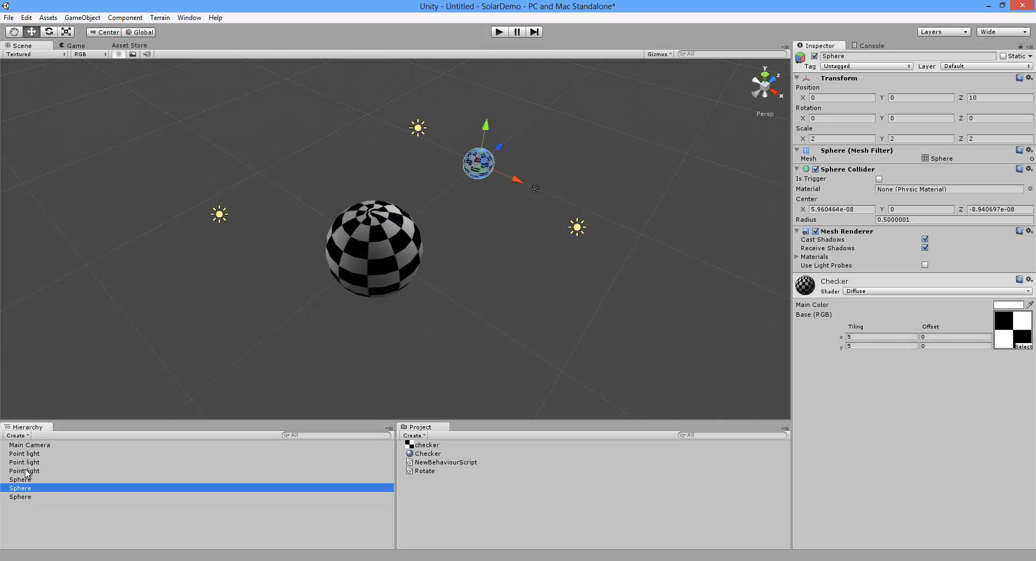
left_click(25, 471)
left_click(411, 256)
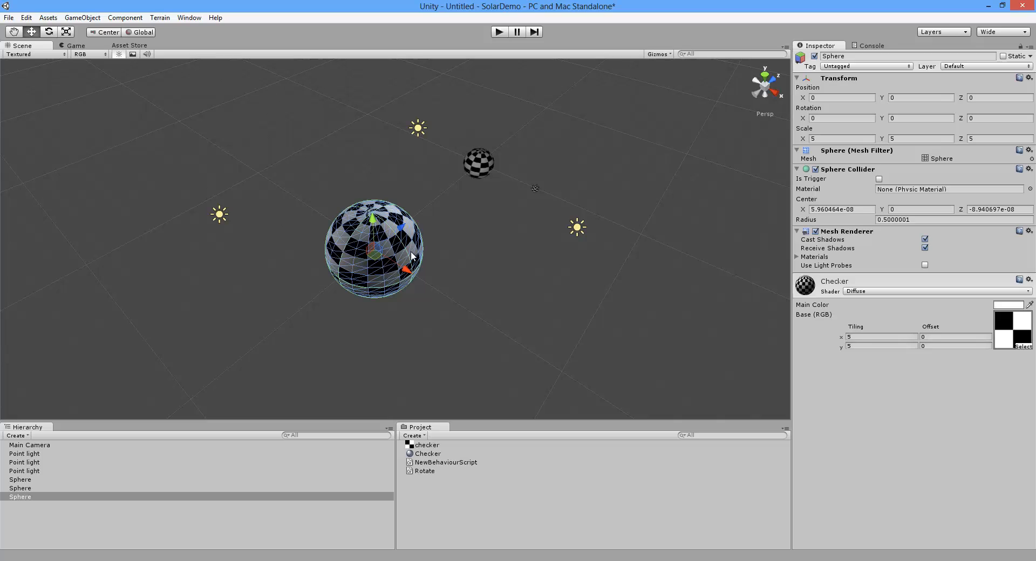
Rename the large central sphere as Sun
left_click(30, 497)
left_click(33, 507)
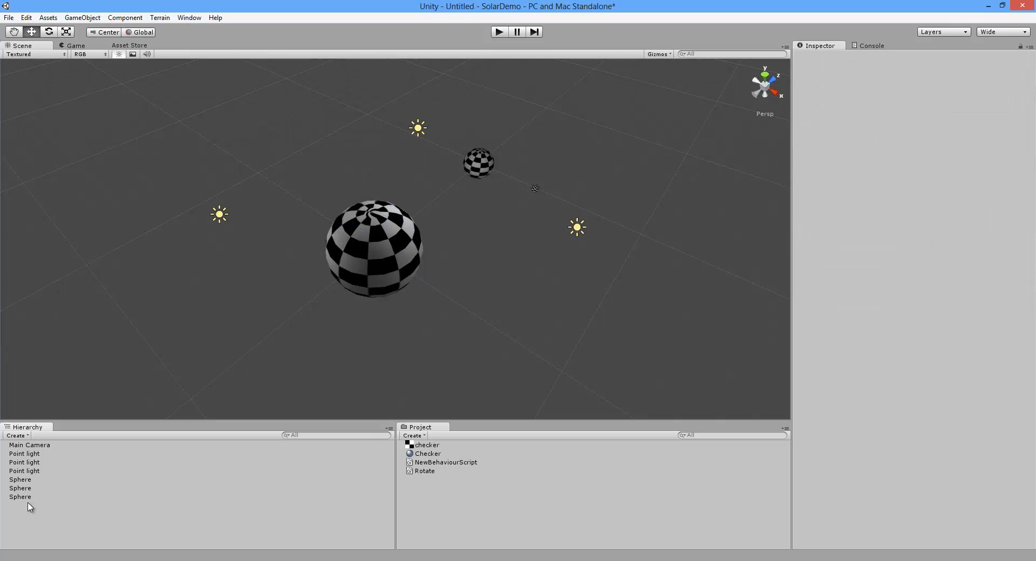
left_click(24, 498)
key("F2")
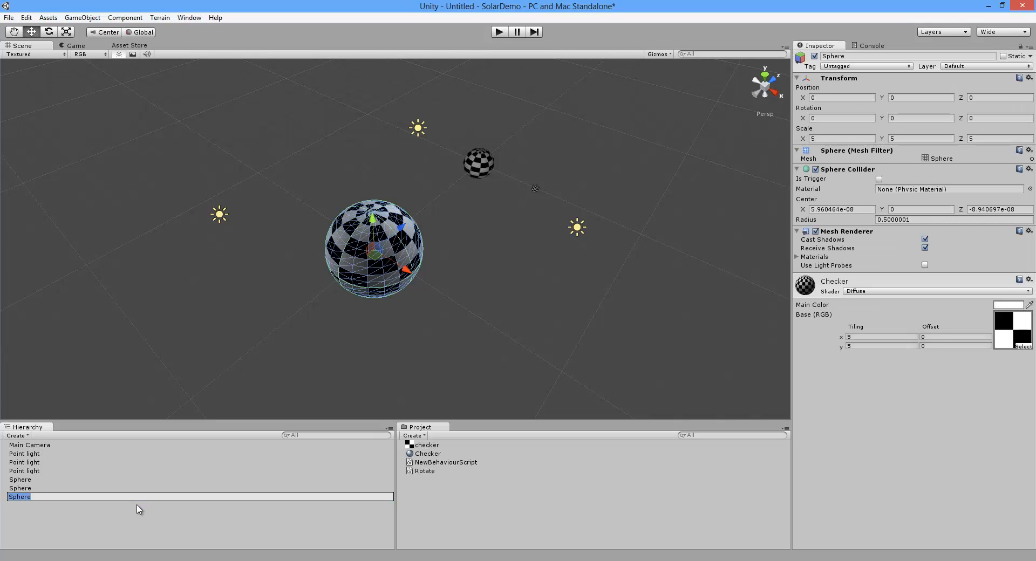
type("Sun")
key("Return")
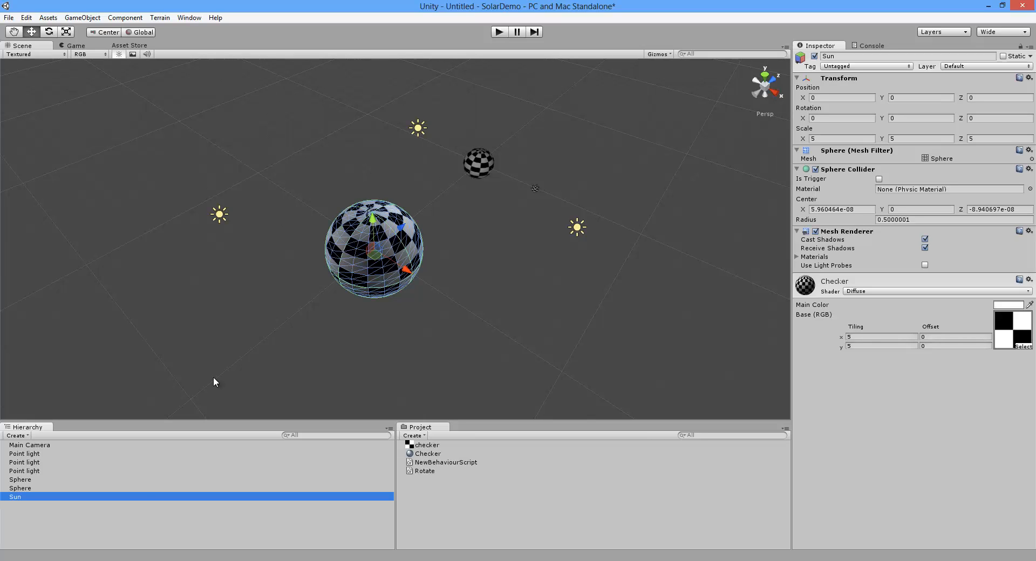
Rename the medium-sized sphere as Earth
left_click(484, 170)
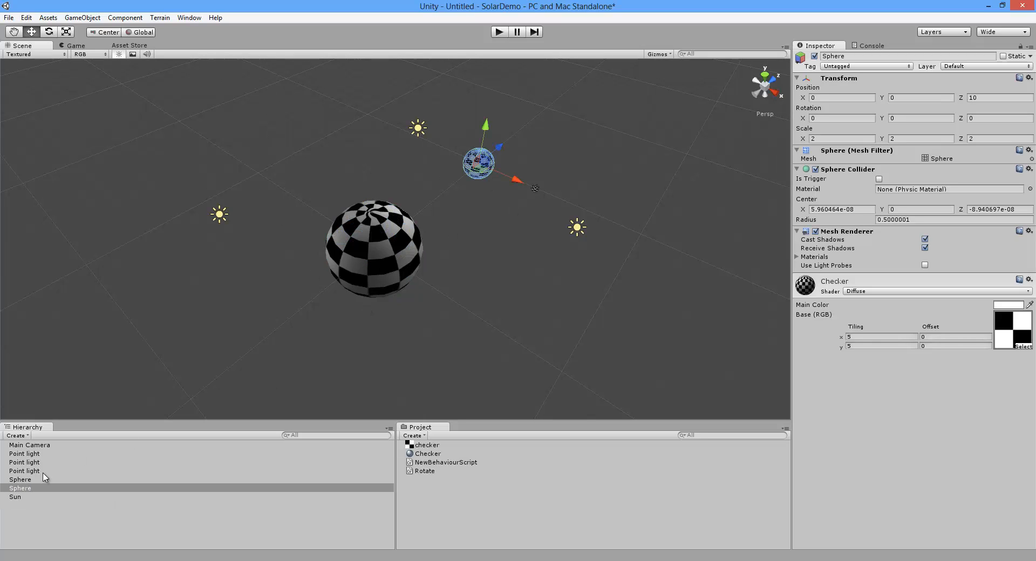
left_click(20, 489)
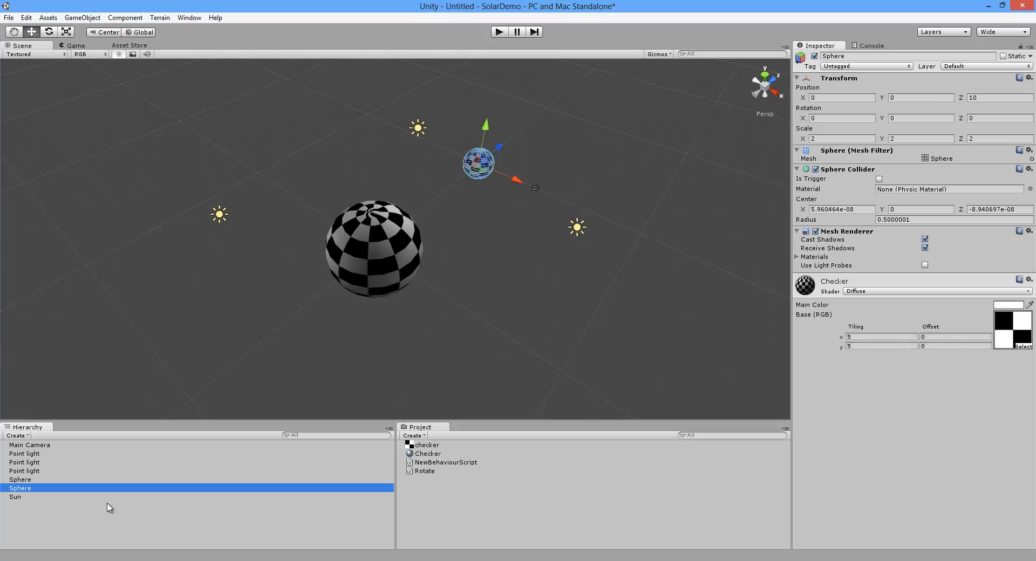
key("F2")
type("Earth")
key("Return")
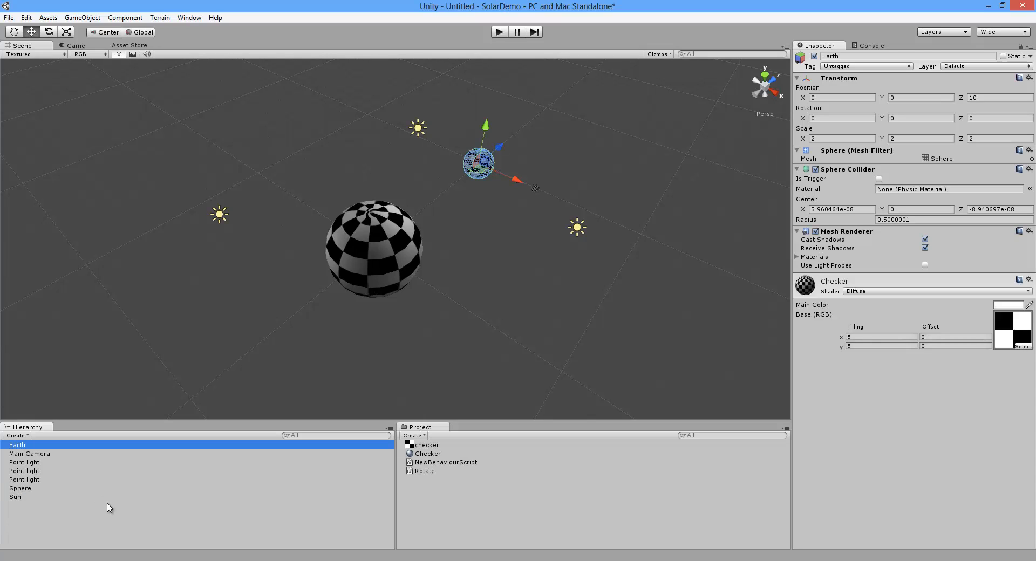
Rename the smallest sphere as Moon
left_click(534, 188)
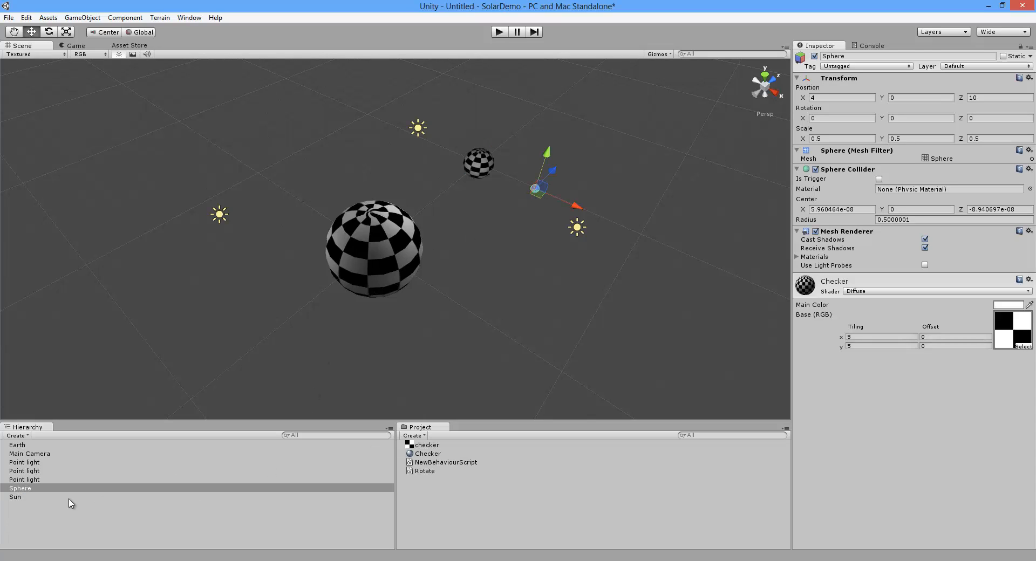
left_click(32, 489)
key("F2")
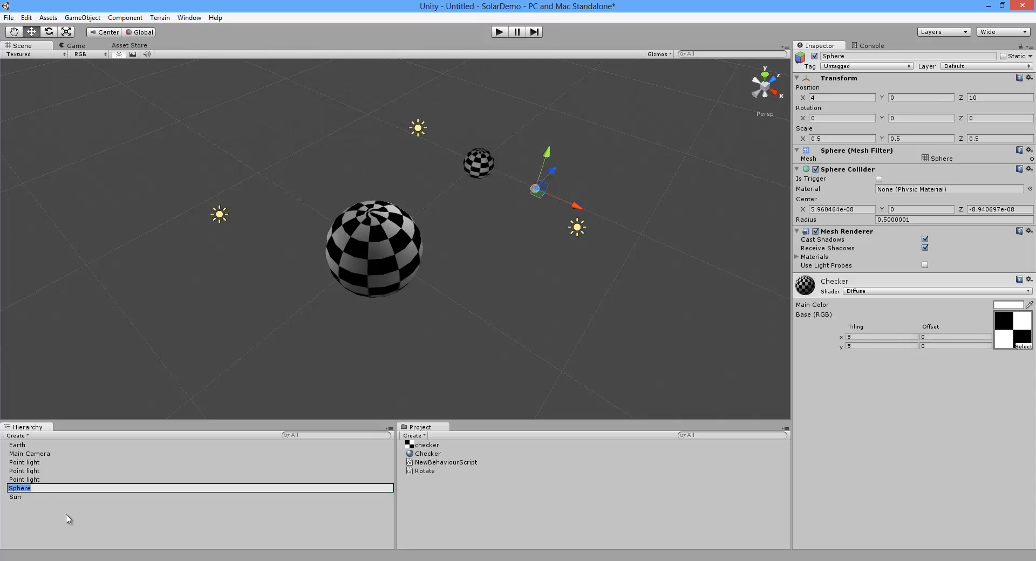
type("Moon")
key("Return")
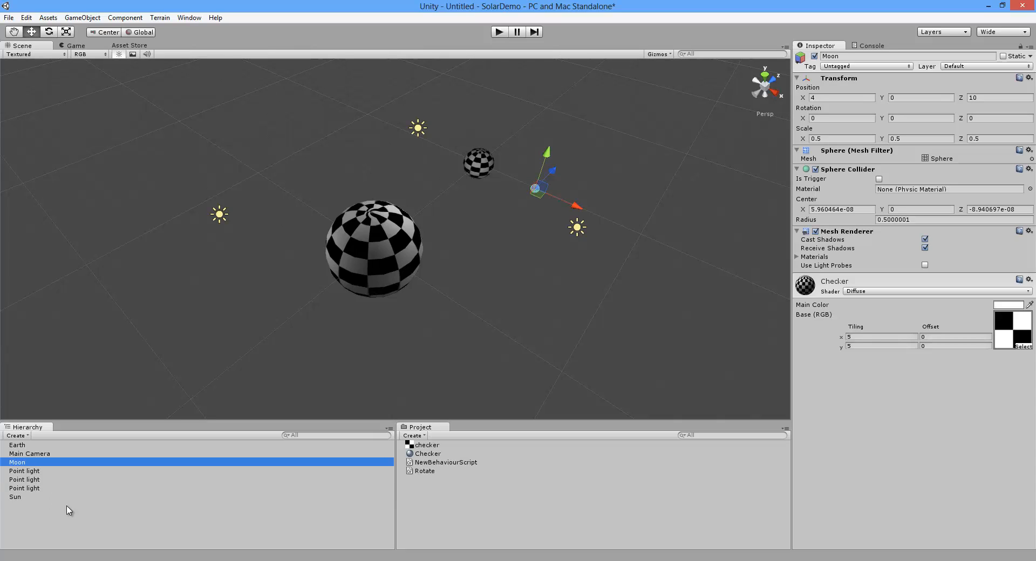
Attach the Rotate script to the Sun sphere
left_click(23, 497)
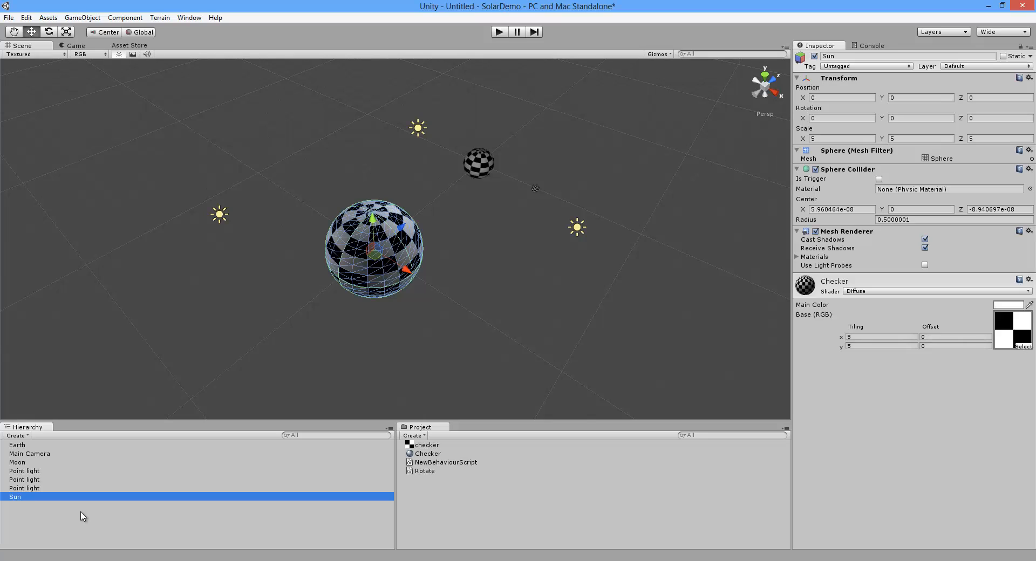
left_click_drag(432, 473, 322, 297)
left_click_drag(359, 261, 314, 290)
left_click_drag(345, 252, 345, 252)
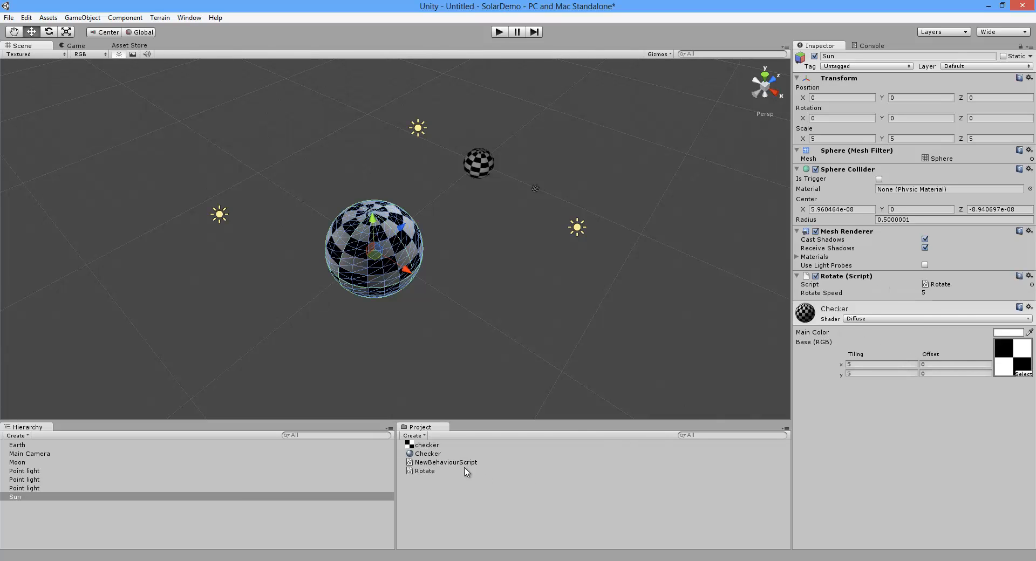
Attach the Rotate script to the Earth and Moon spheres and check the components of all three spheres
left_click_drag(424, 471, 485, 185)
left_click_drag(424, 471, 514, 199)
left_click(534, 189)
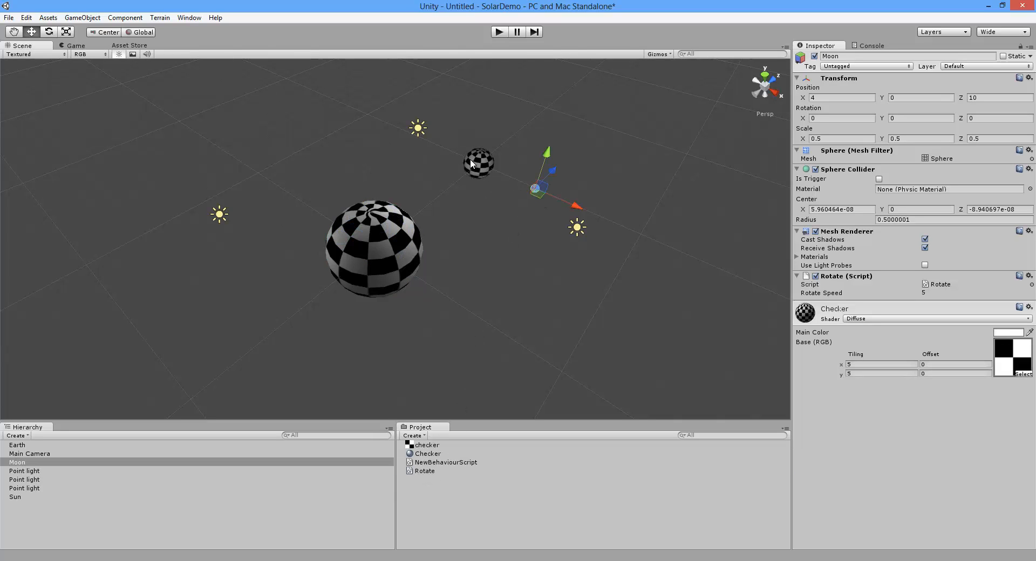
left_click(474, 165)
left_click(403, 264)
Run the scene twice in play mode to watch the spheres rotate, stopping it after each run
key("ctrl+p")
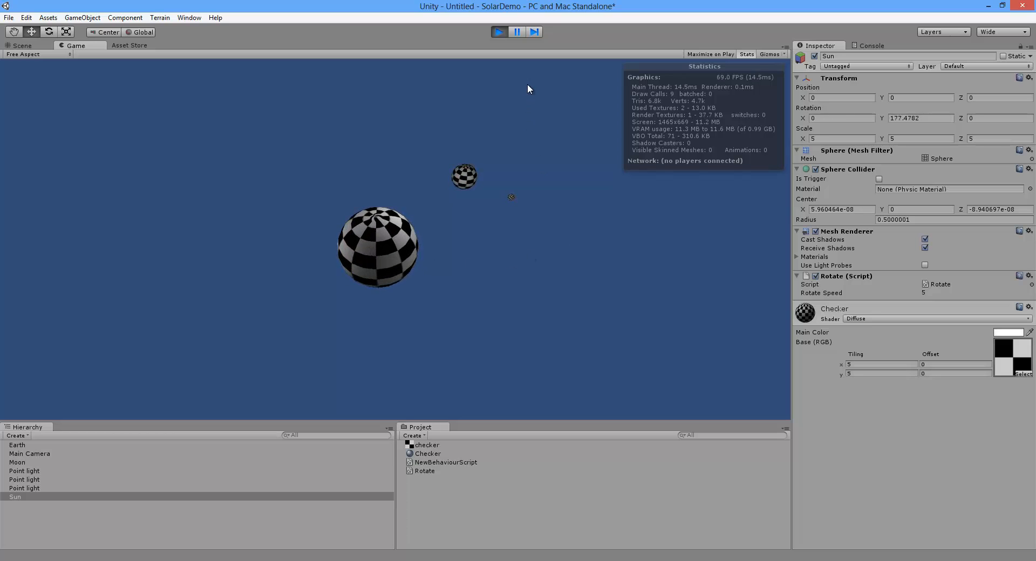
left_click(499, 33)
left_click(524, 337)
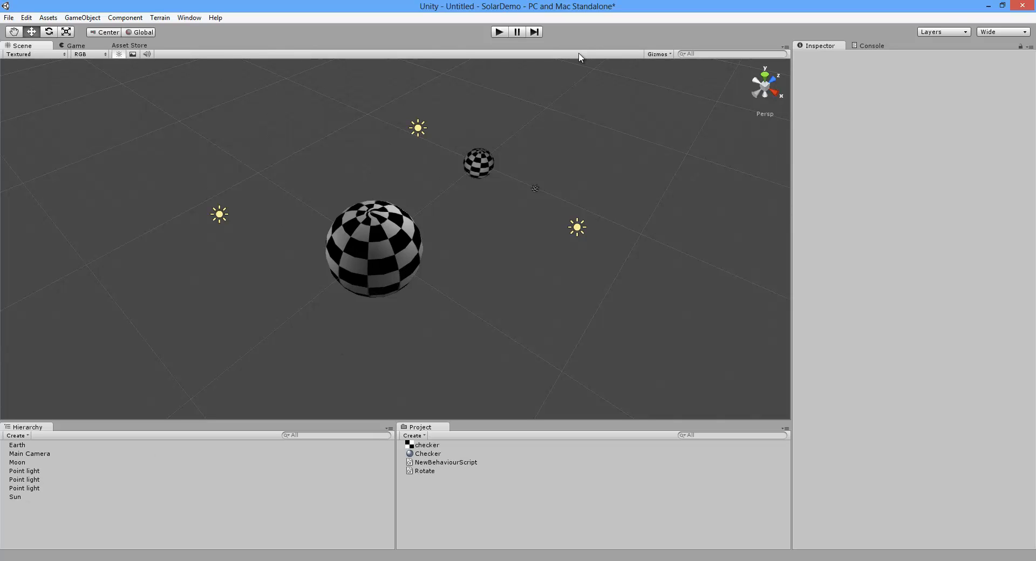
left_click(28, 17)
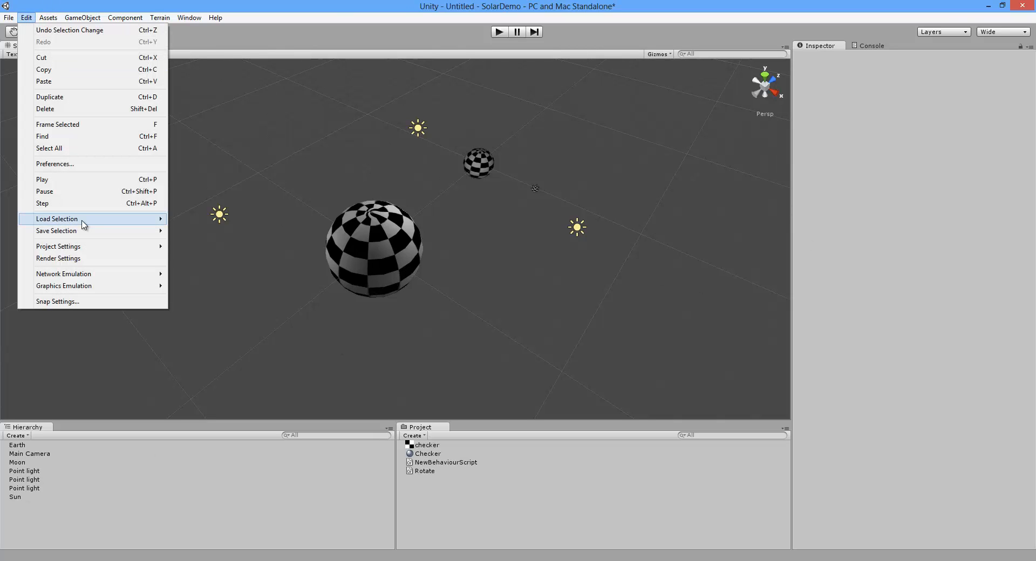
left_click(552, 222)
left_click(499, 32)
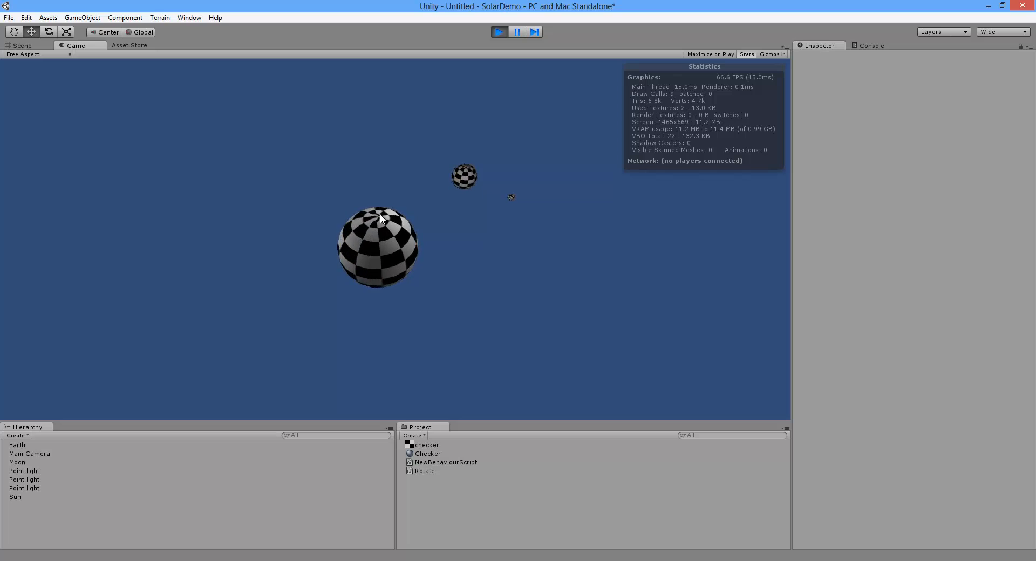
left_click(499, 32)
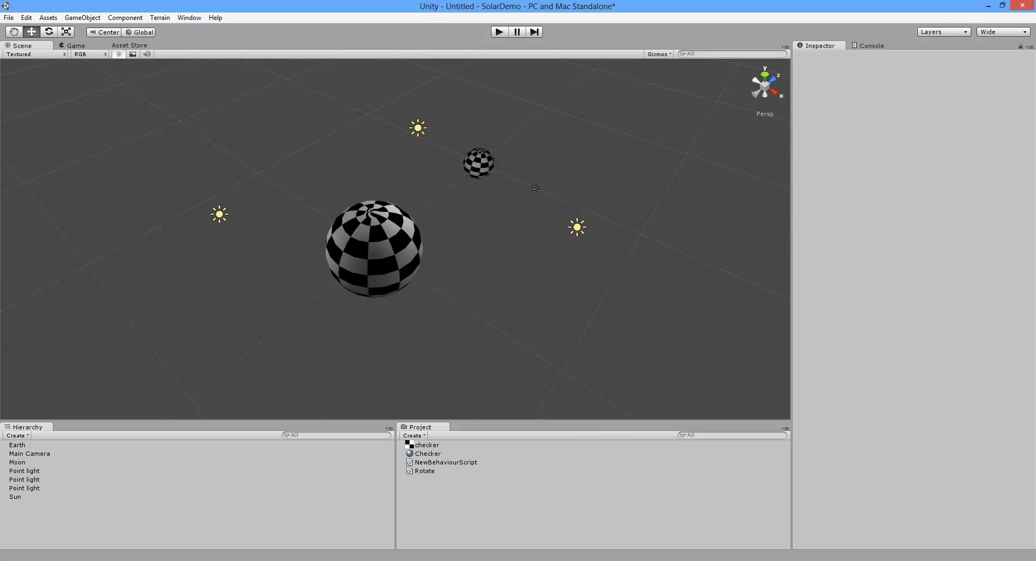
Set the VSync Count of the Good quality level to Don't Sync in the project's quality settings
mouse_move(459, 560)
left_click(26, 17)
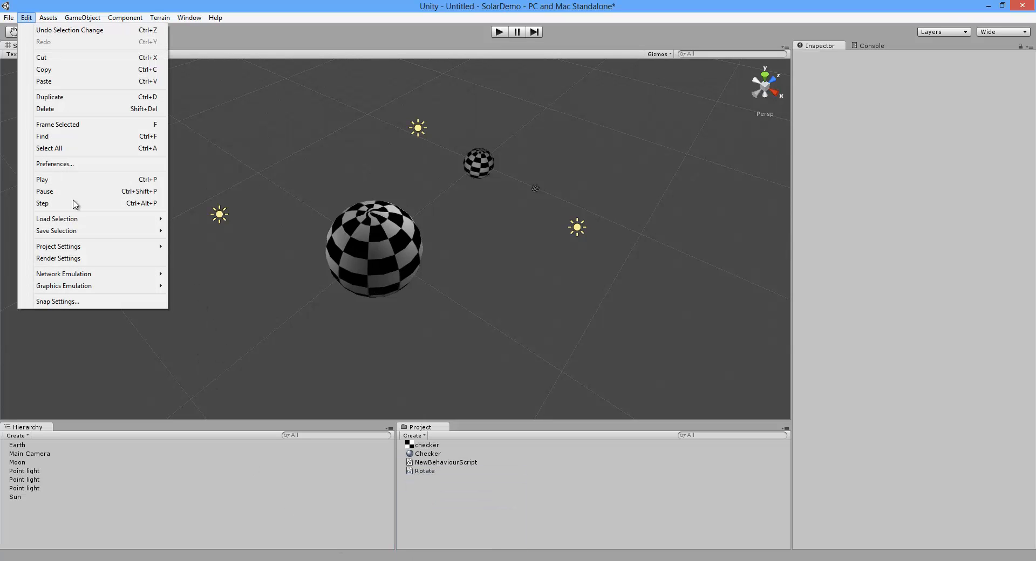
mouse_move(103, 246)
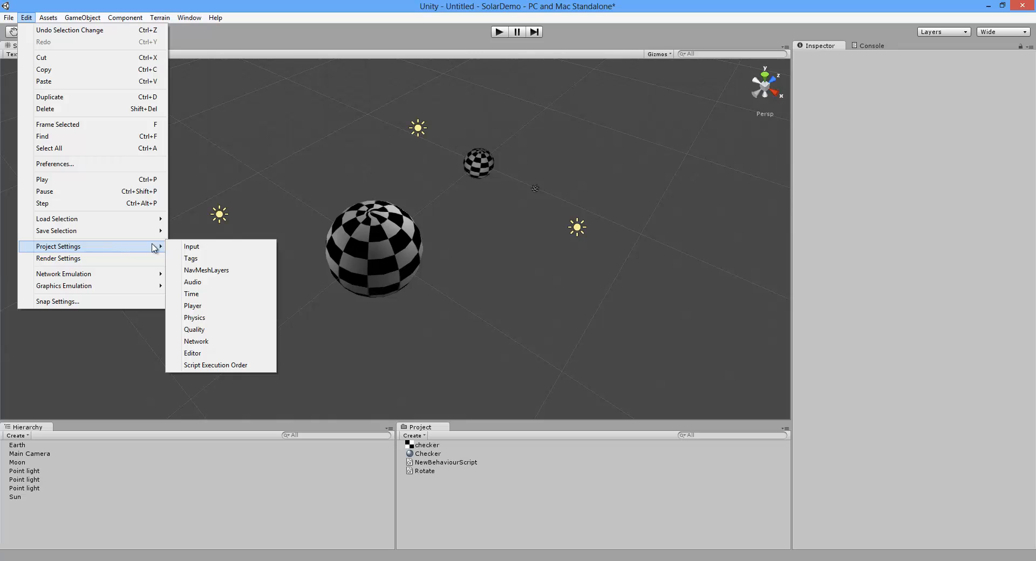
left_click(230, 330)
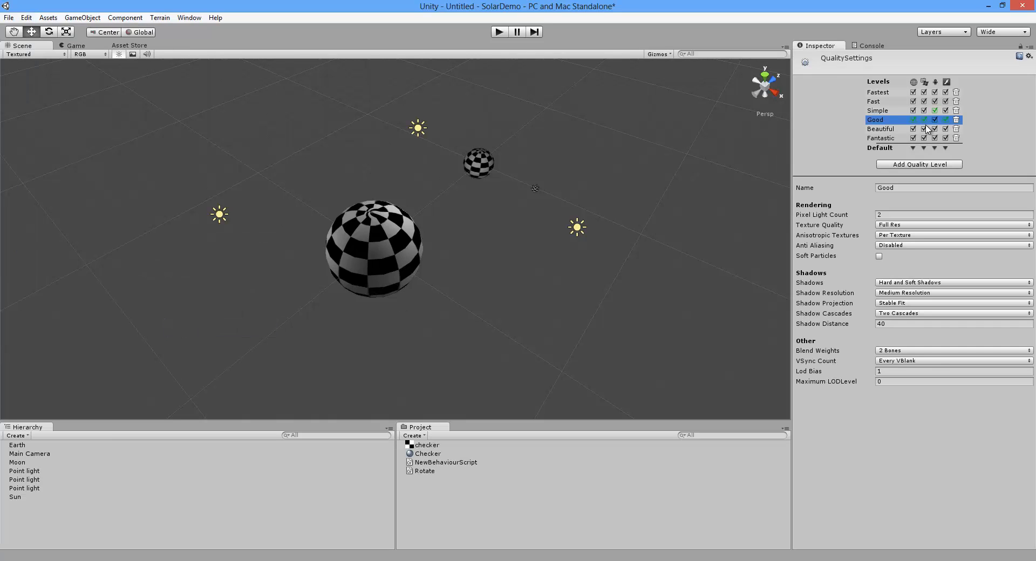
left_click(928, 365)
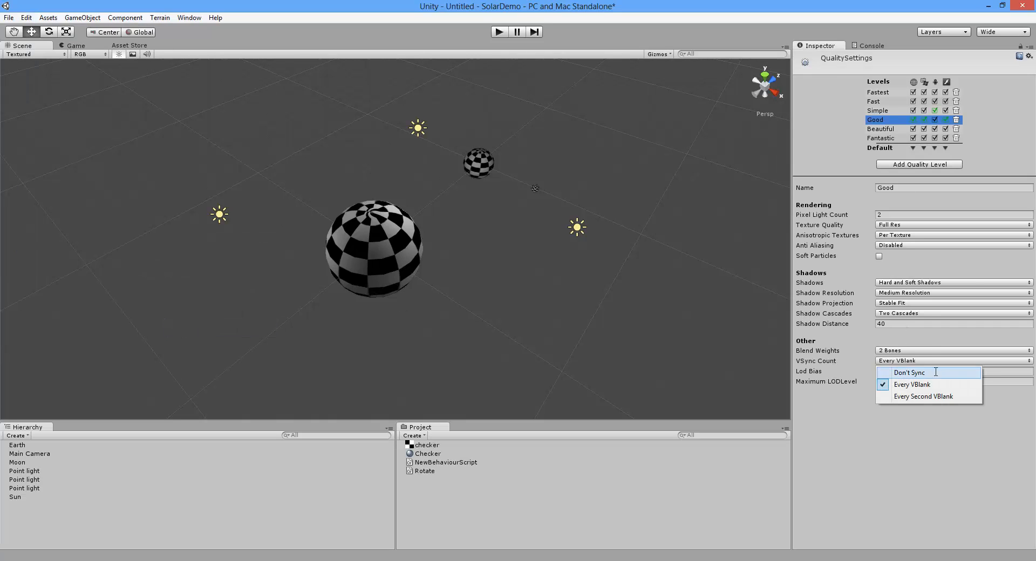
left_click(936, 370)
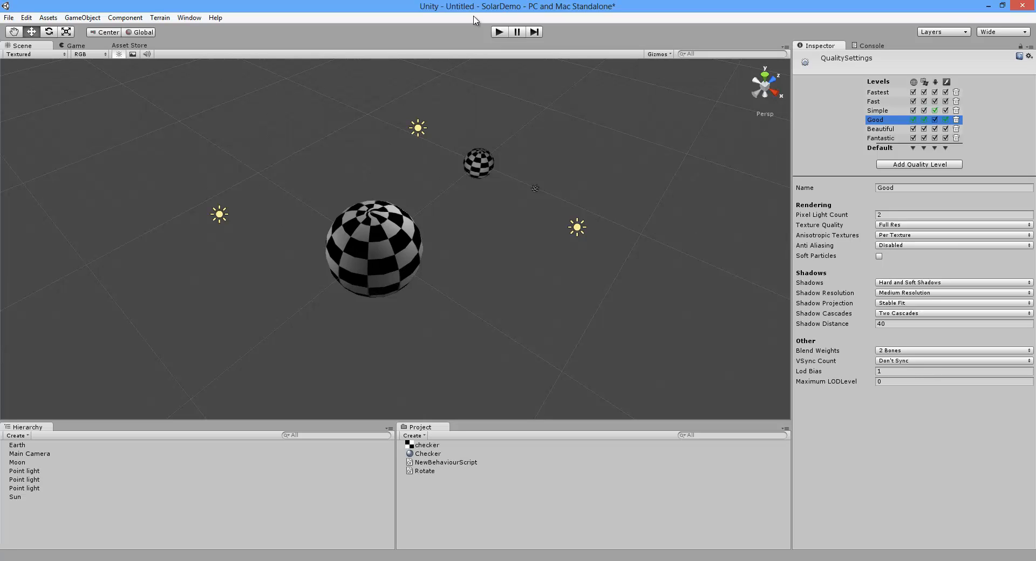
Run the scene twice in play mode to check the frame rate in the statistics, stopping it after each run
left_click(498, 32)
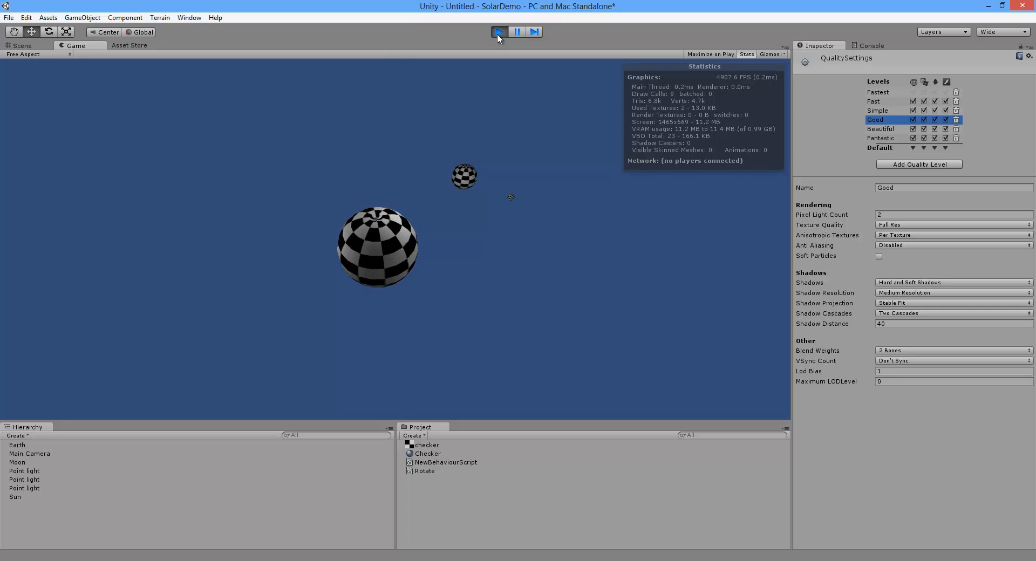
left_click(498, 34)
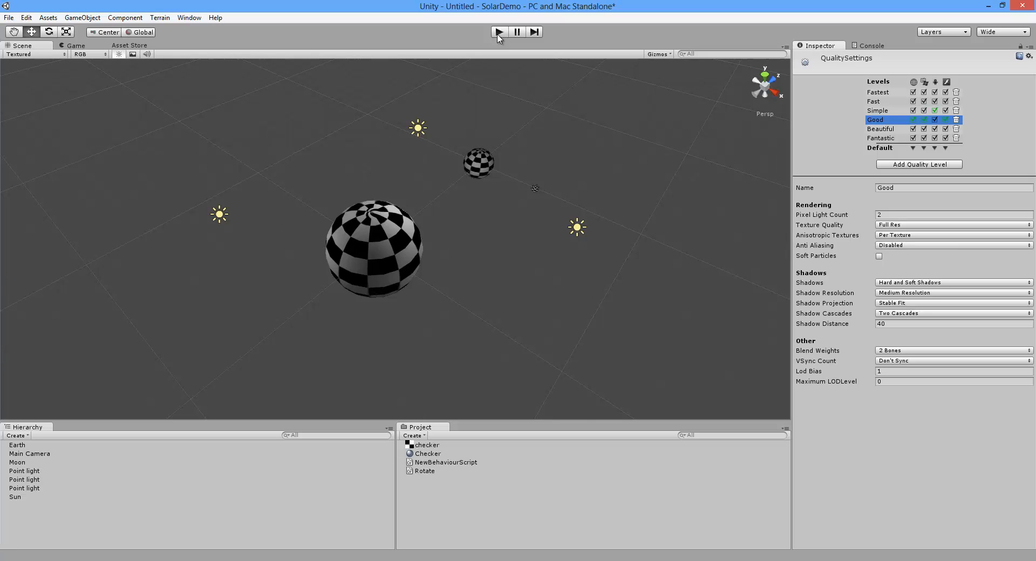
left_click(497, 34)
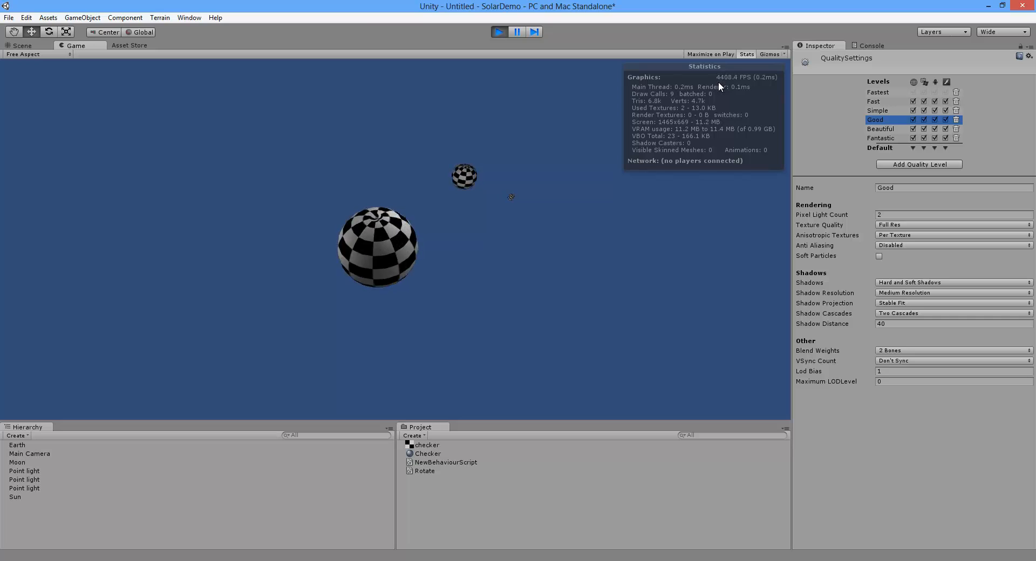
left_click(500, 33)
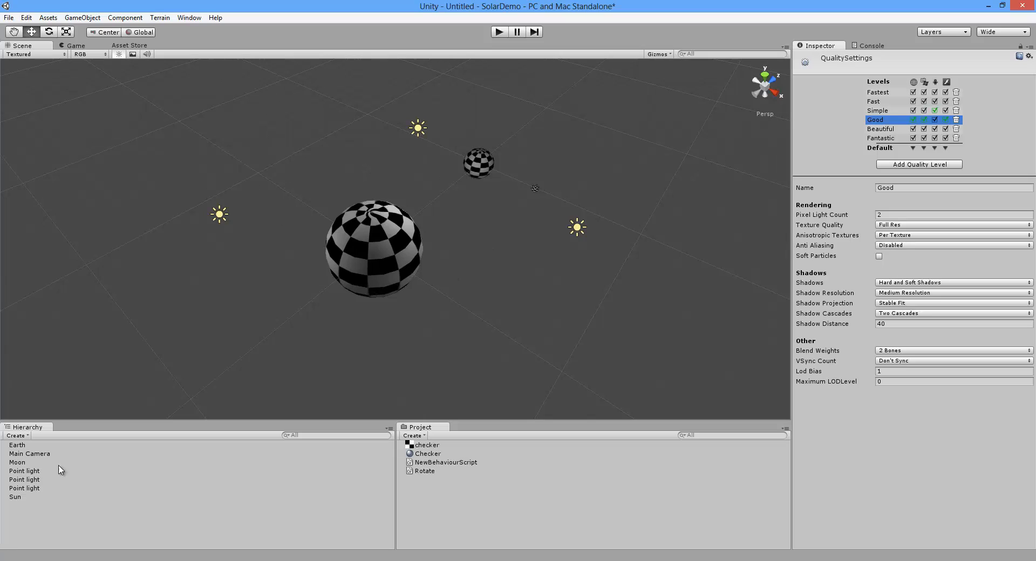
Switch to Visual Studio, multiply rotateSpeed by Time.deltaTime in the RotateAround call of Rotate.cs, and save the script
key("alt+Tab")
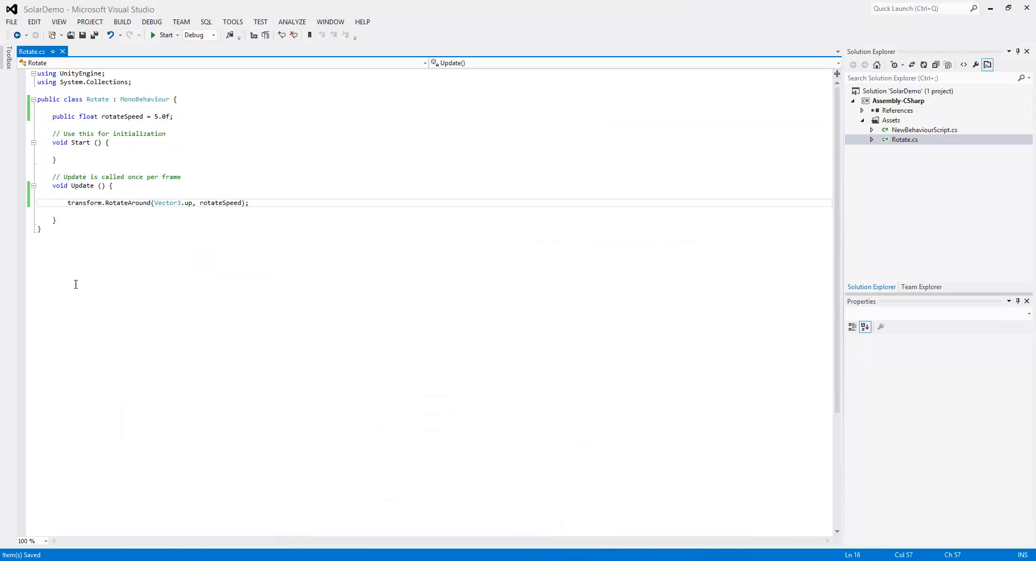
left_click(240, 203)
left_click(187, 115)
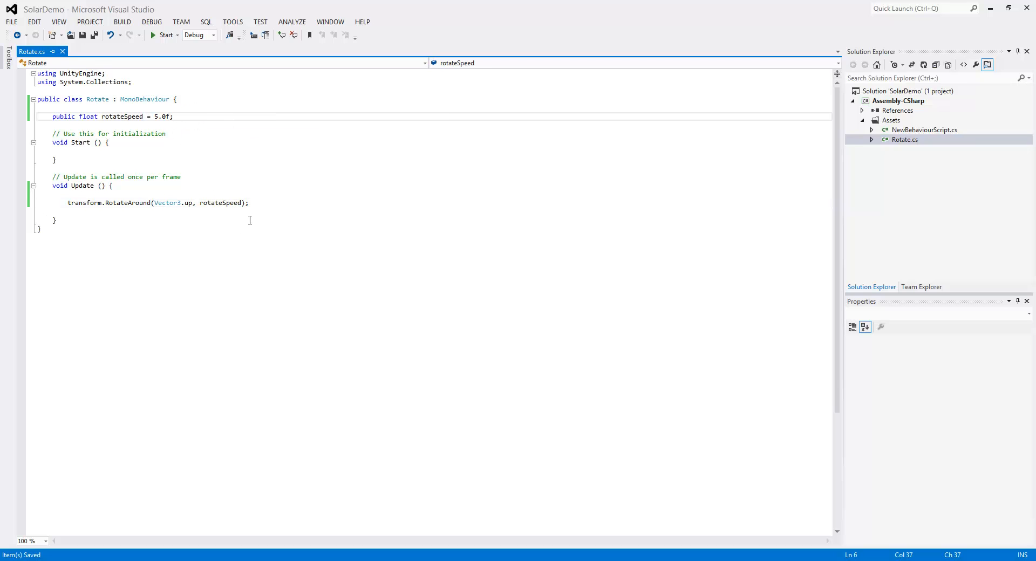
left_click(243, 203)
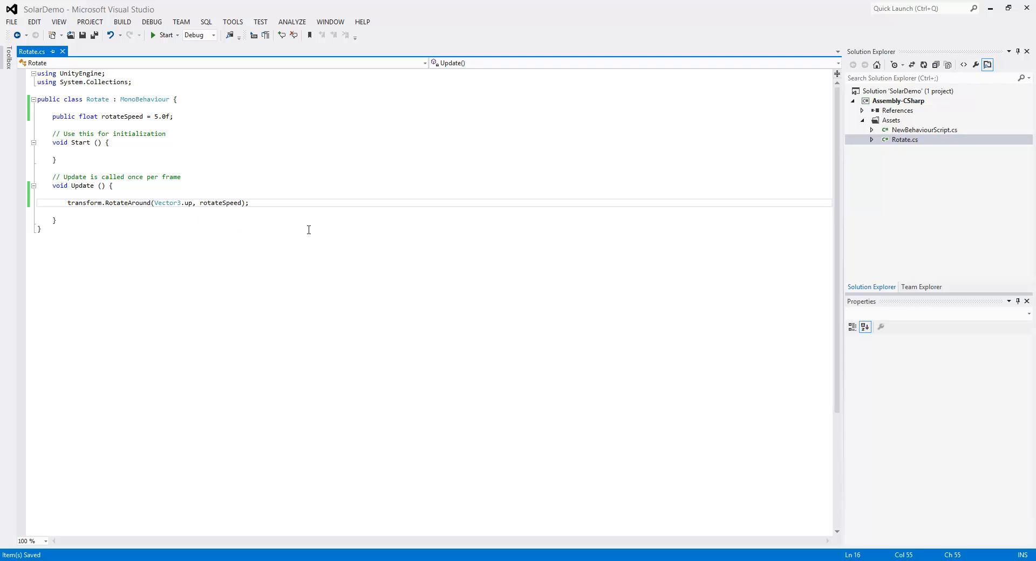
type("*")
type(" Time.del")
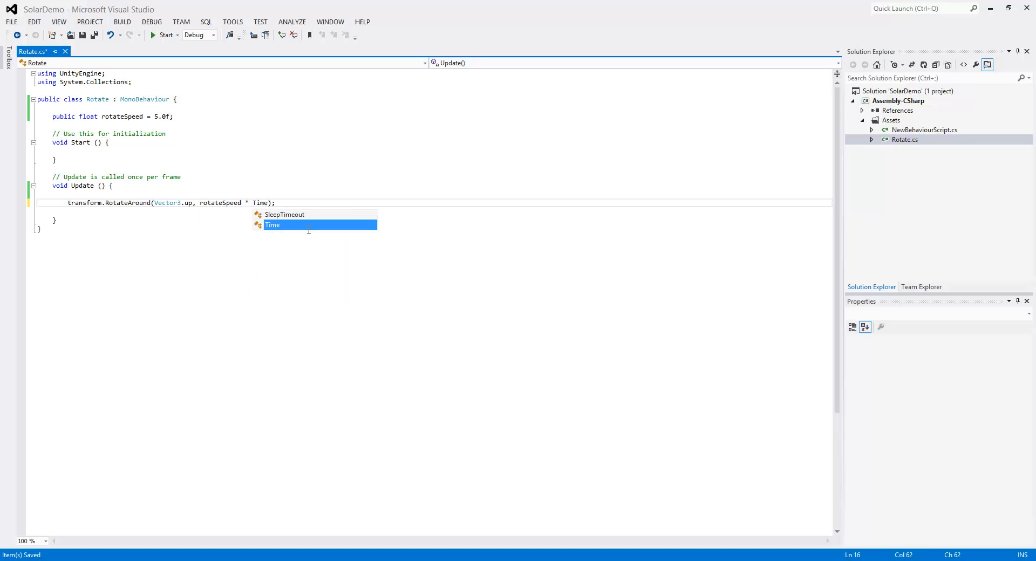
key("Tab")
key("Down")
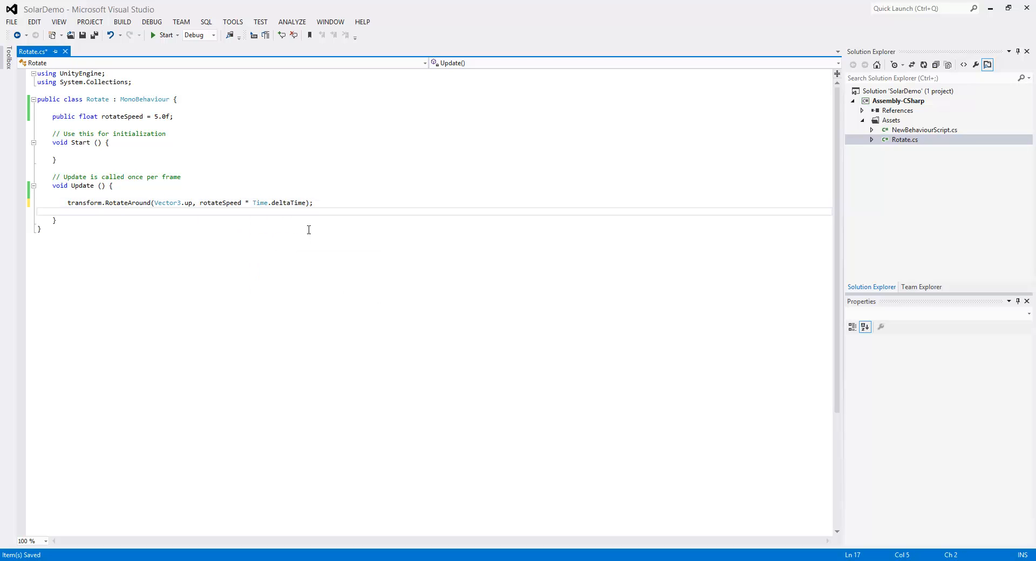
left_click(203, 116)
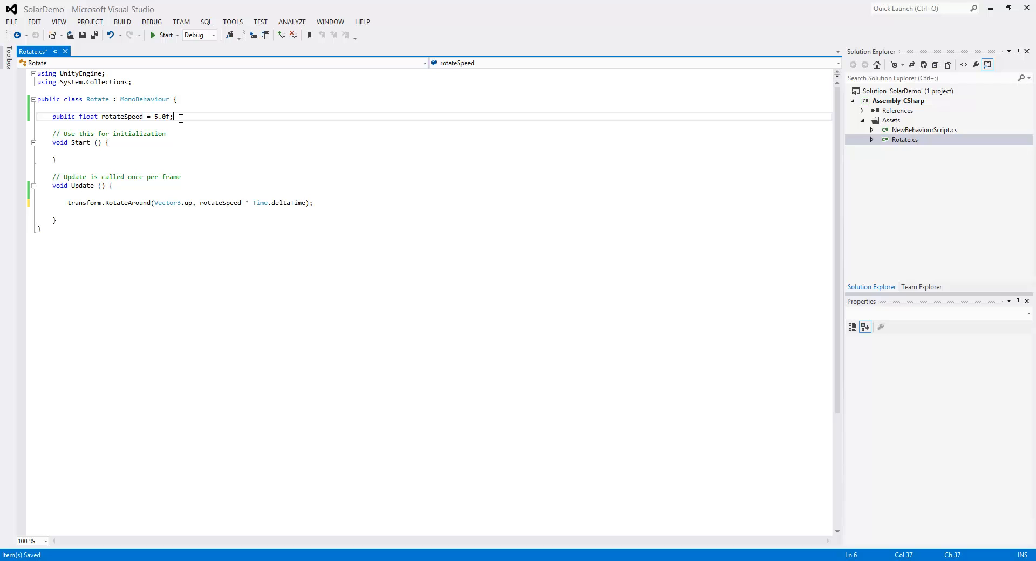
left_click(255, 203)
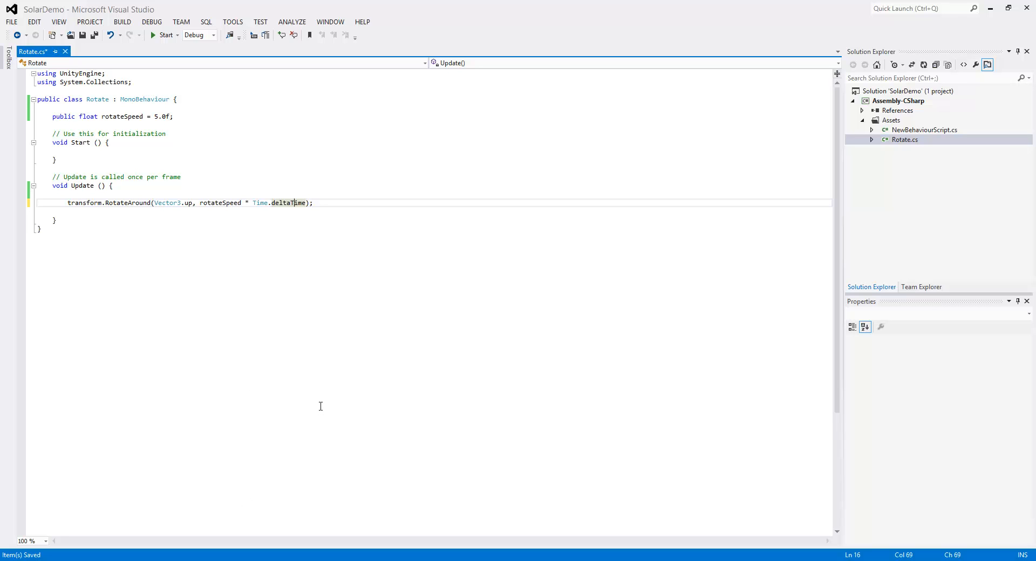
key("ctrl+s")
Return to Unity, try a Rotate Speed of 1 on the Sun while the scene is playing, and stop play mode
left_click(465, 475)
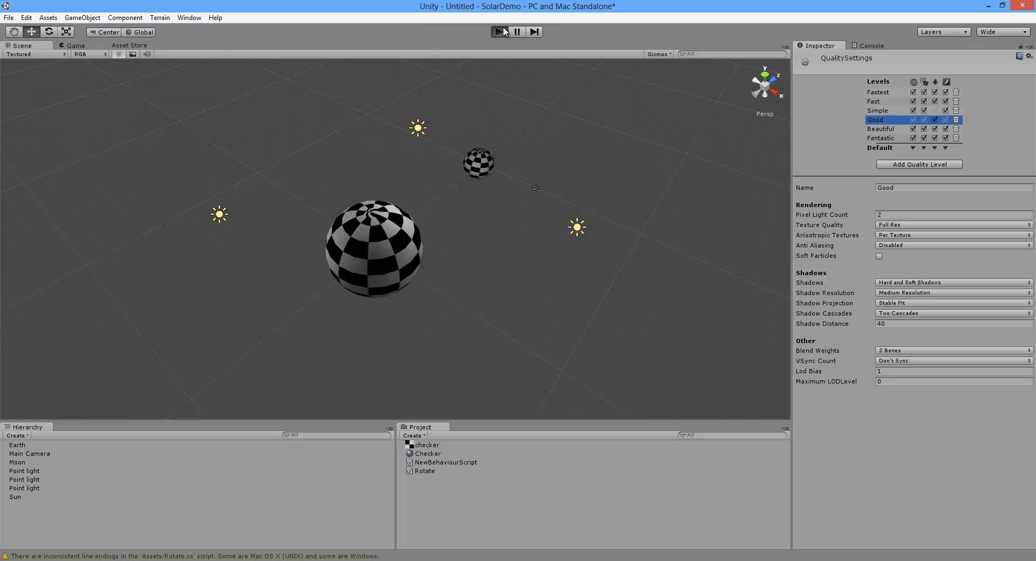
left_click(501, 31)
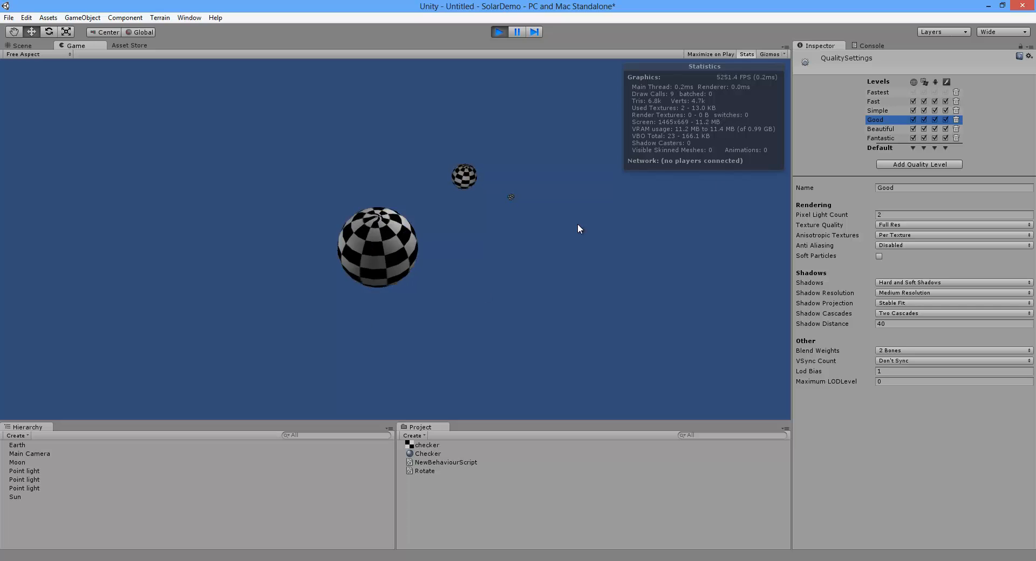
left_click(165, 495)
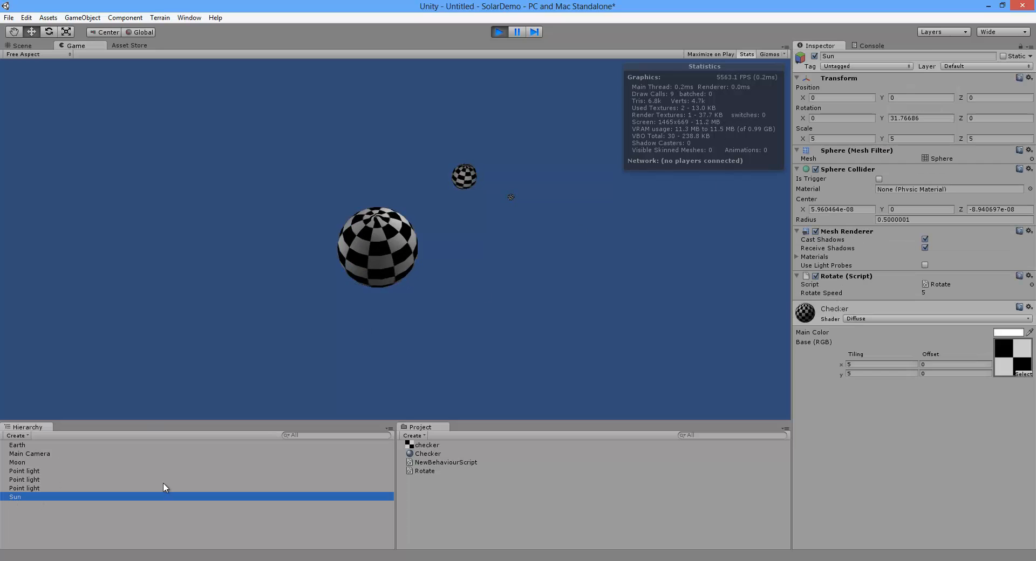
left_click(932, 293)
type("1")
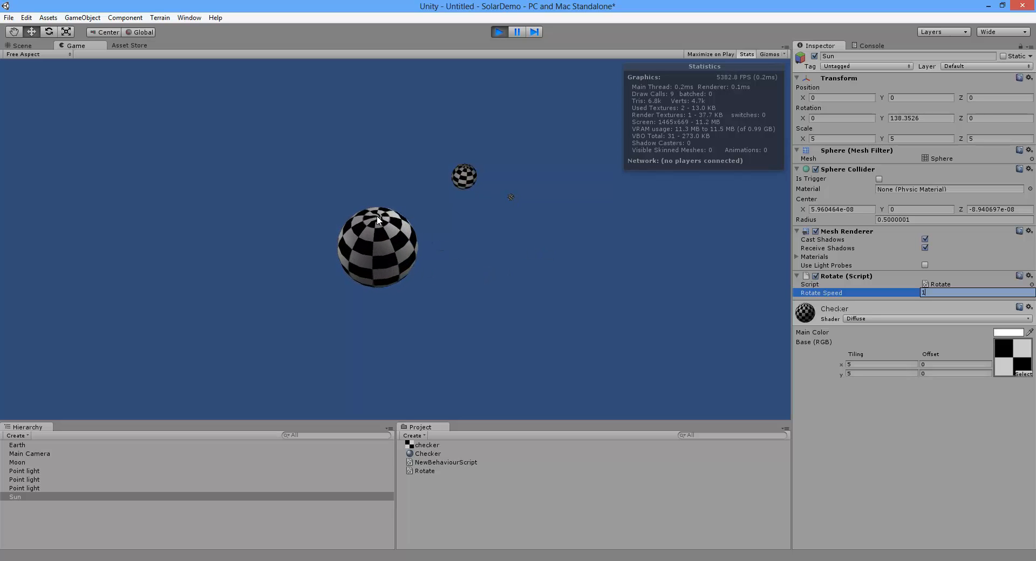
left_click(499, 32)
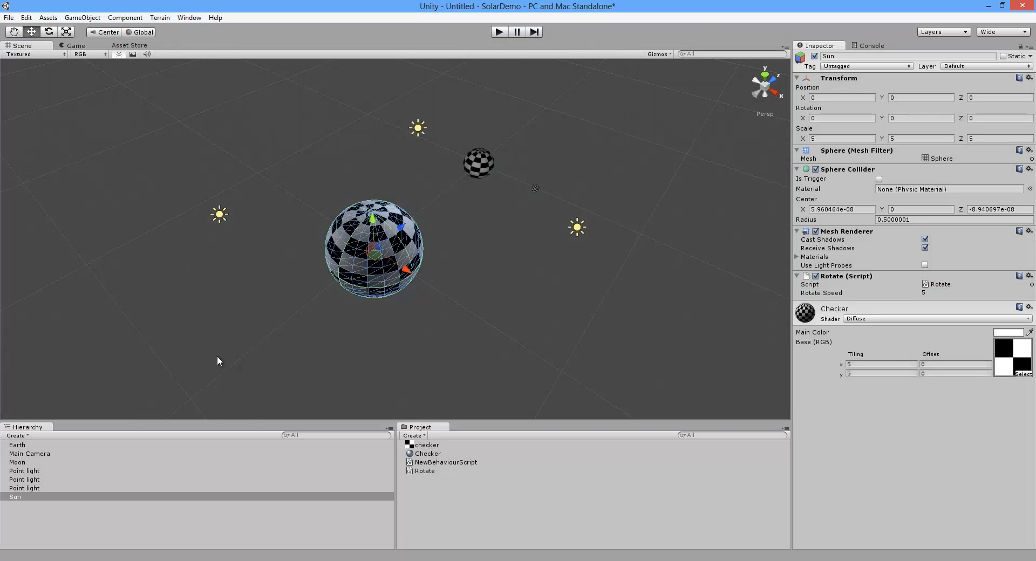
Set the Rotate Speed of the Sun, Earth and Moon to 1 and run the scene once to watch their rotation
left_click(942, 295)
type("1")
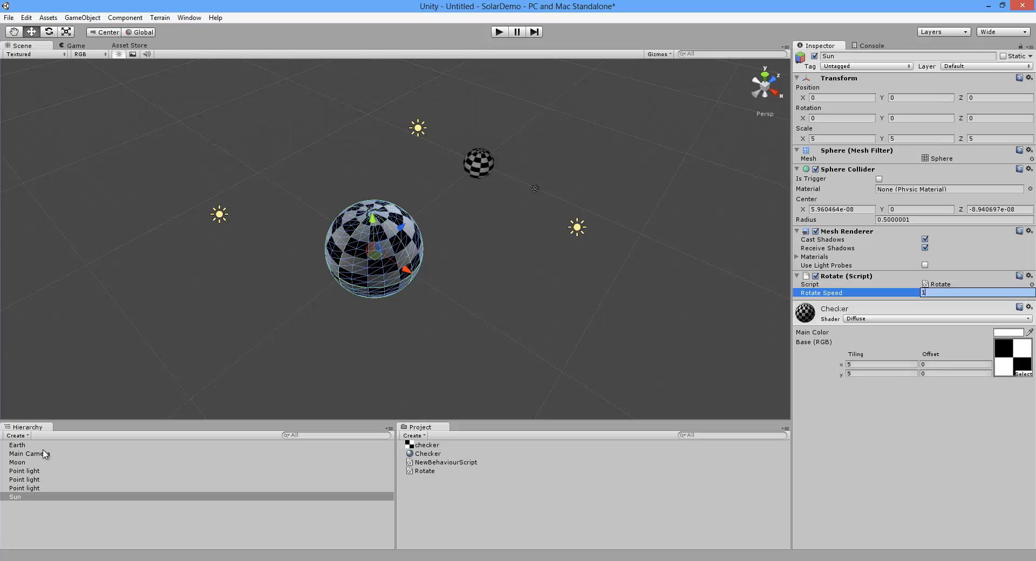
left_click(129, 447)
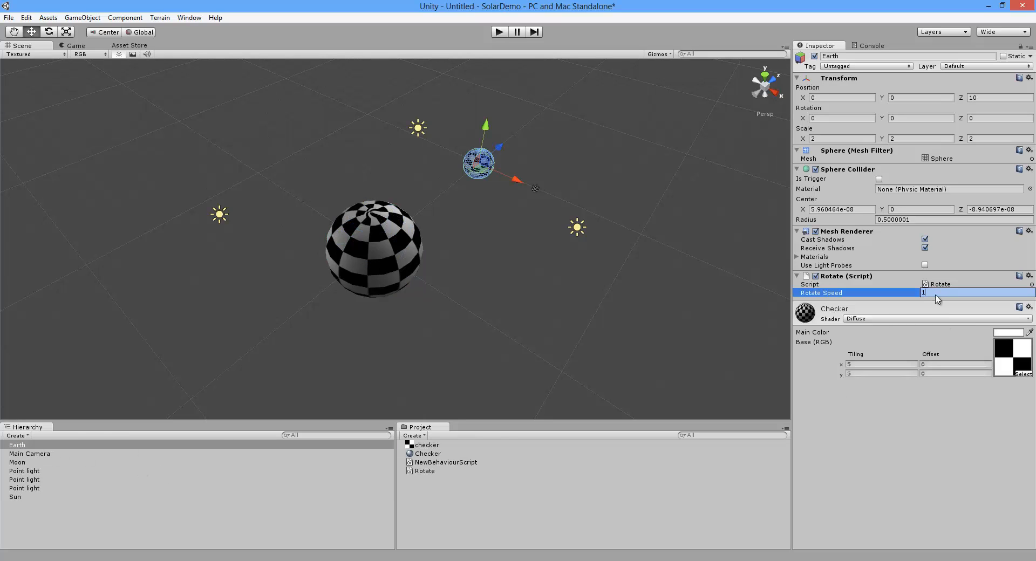
left_click(47, 462)
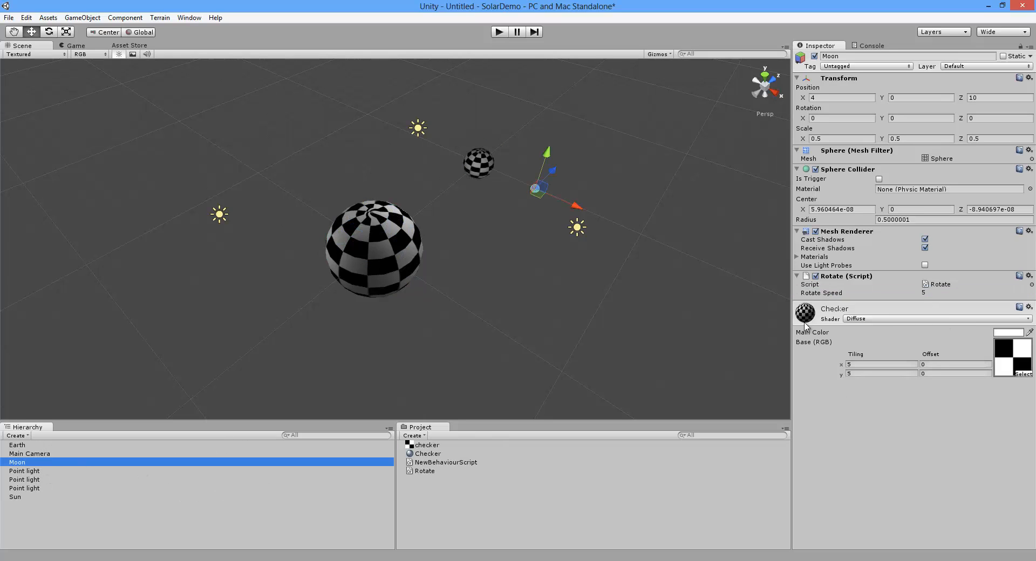
left_click(937, 296)
type("1")
left_click(499, 32)
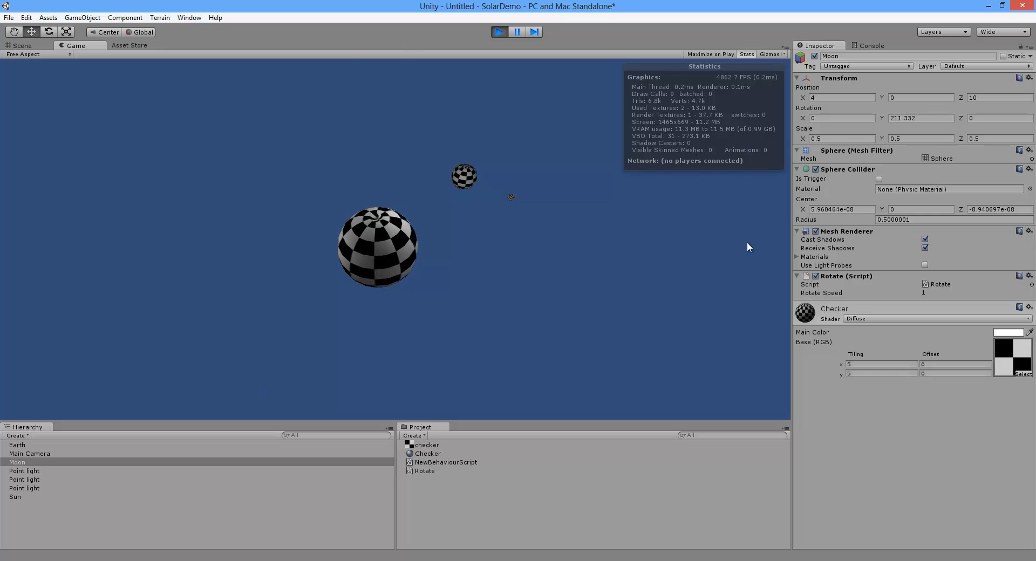
left_click(501, 32)
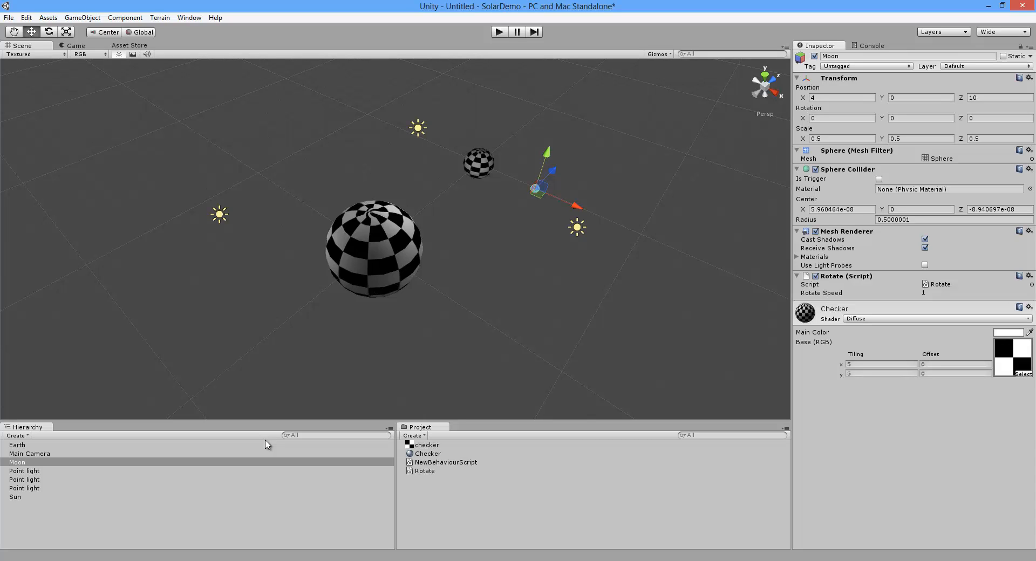
Parent the Moon to the Earth and the Earth to the Sun, expanding the hierarchy to show the nesting
left_click_drag(23, 466, 22, 447)
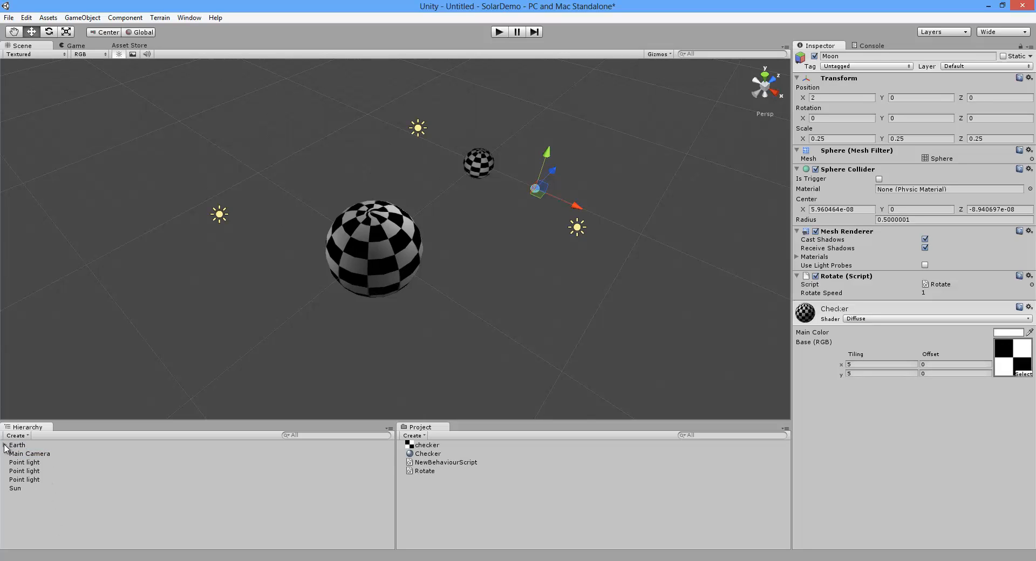
left_click(4, 445)
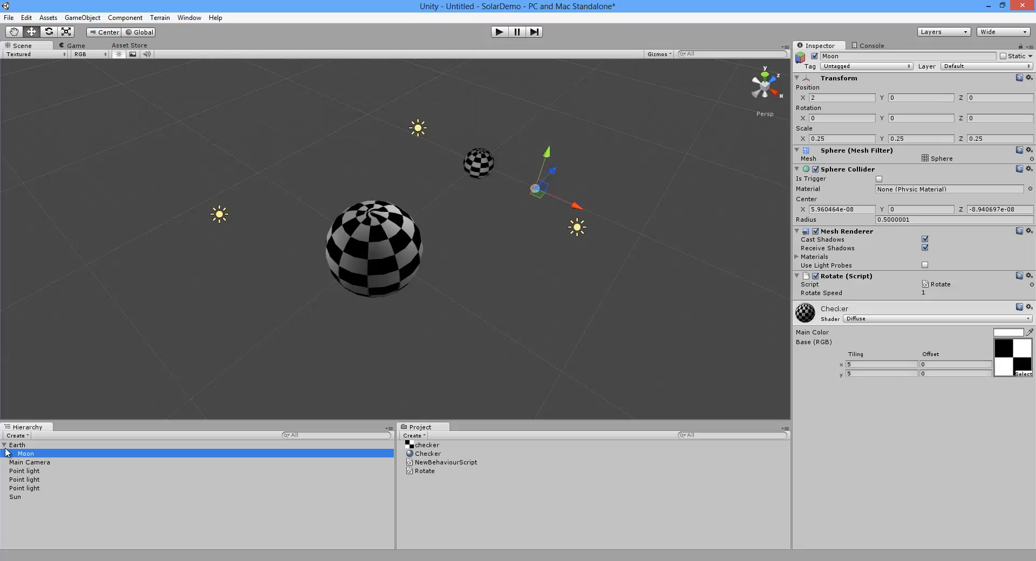
left_click(20, 446)
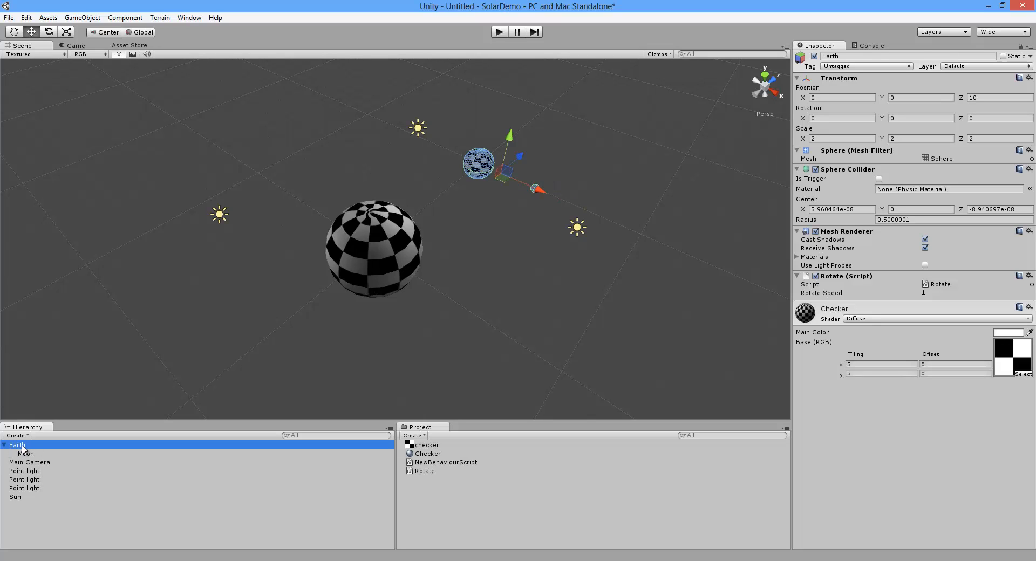
left_click_drag(22, 449, 19, 503)
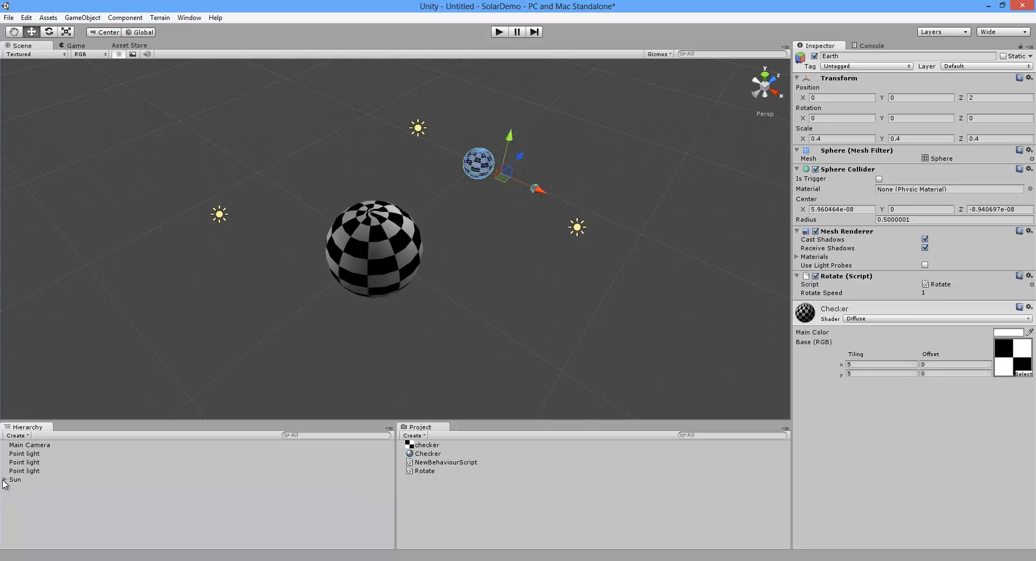
left_click(4, 480)
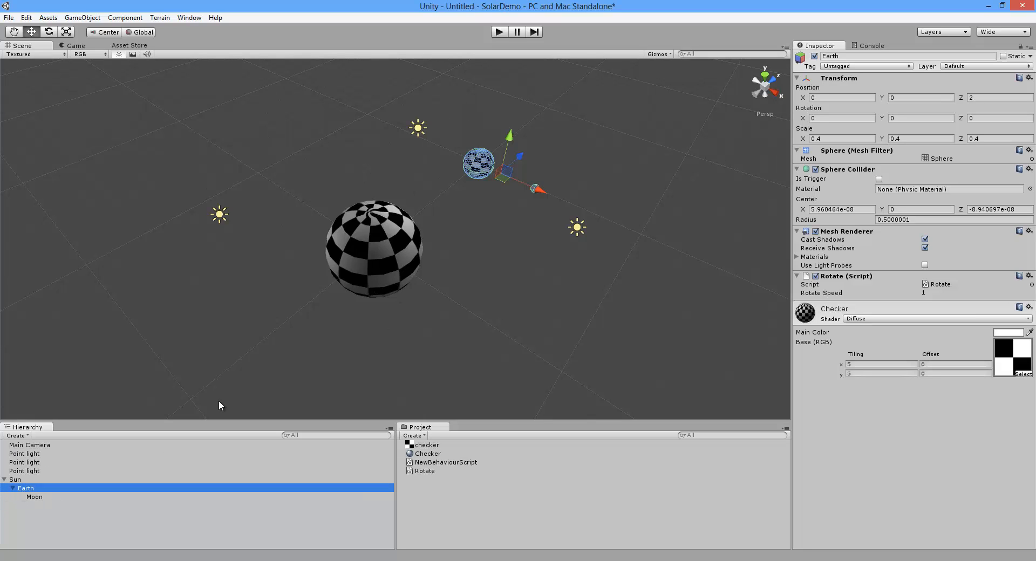
Try moving the Sun and the Earth along the X axis to test the parenting, undoing each move
left_click(16, 479)
left_click_drag(475, 233, 510, 298)
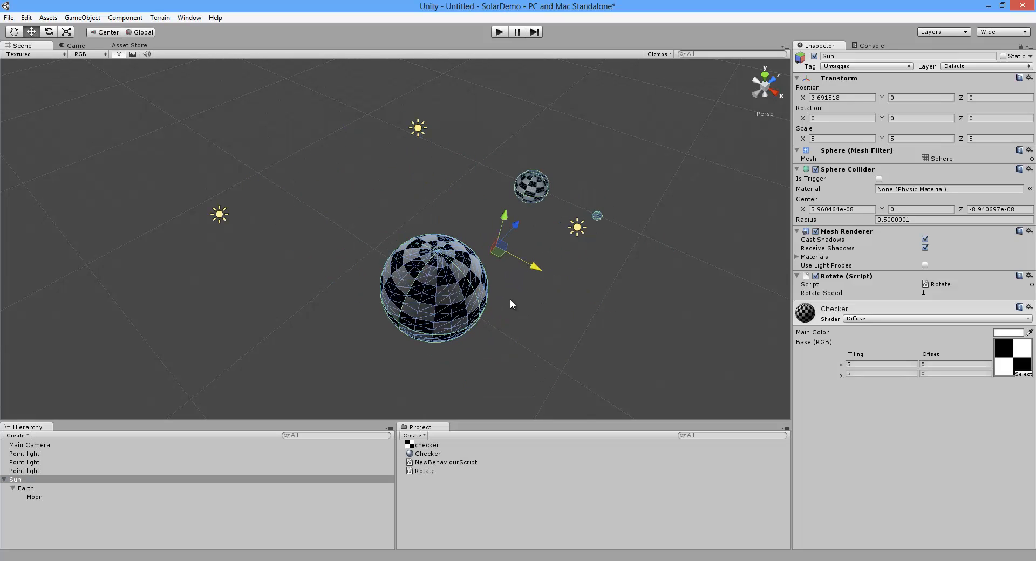
key("ctrl+z")
left_click(31, 489)
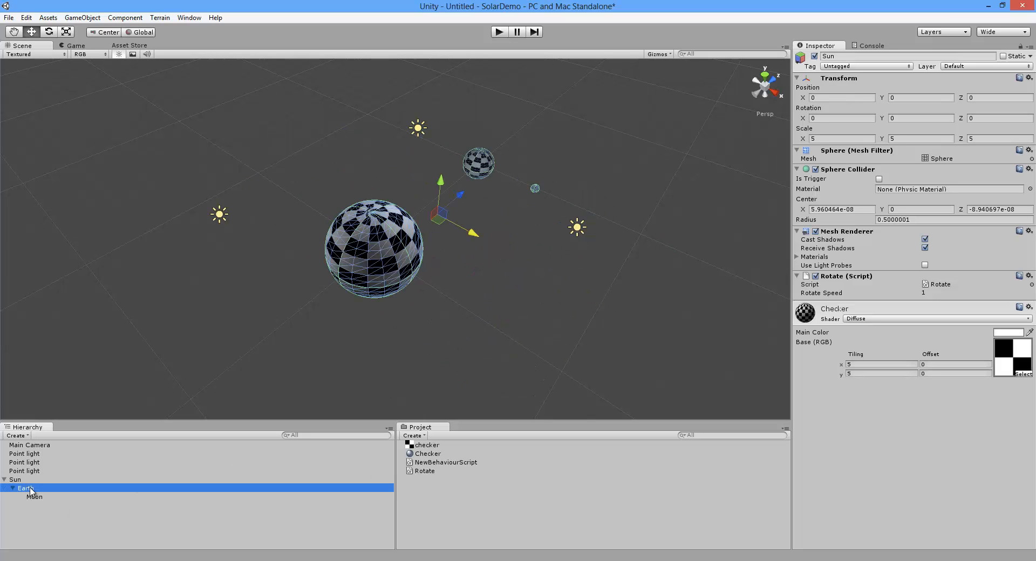
left_click_drag(552, 192, 513, 214)
key("ctrl+z")
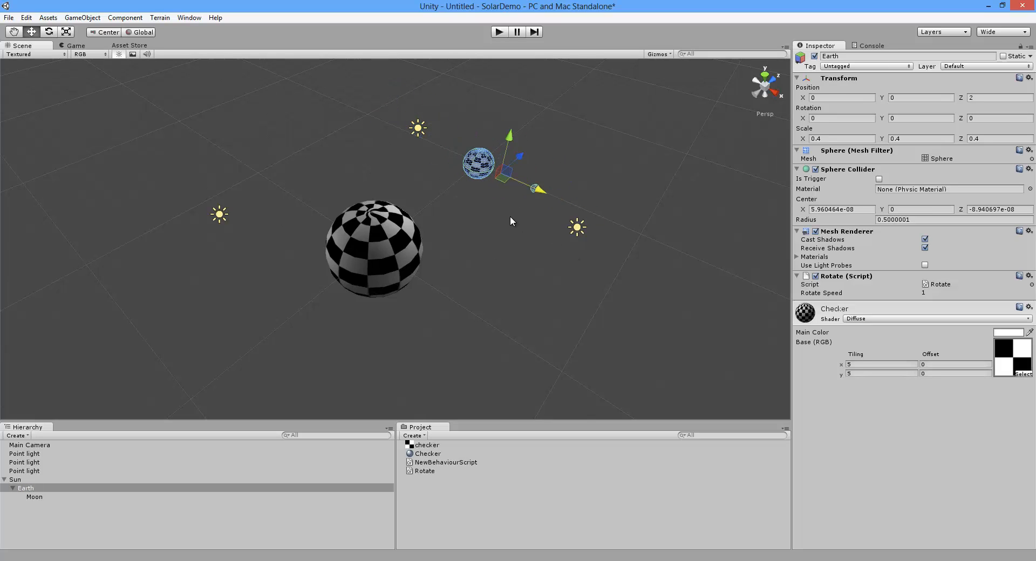
Try moving the Moon along the X axis to test its parenting, and undo the move
left_click(44, 498)
left_click_drag(576, 205, 600, 252)
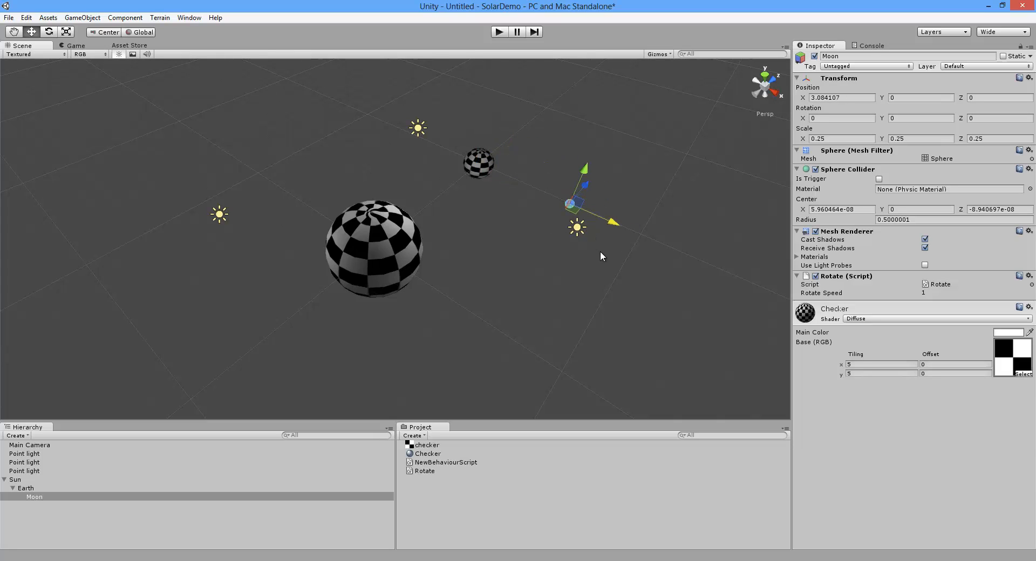
key("ctrl+z")
Run the scene to watch how the parented Sun, Earth and Moon rotate, and stop play mode
left_click(498, 32)
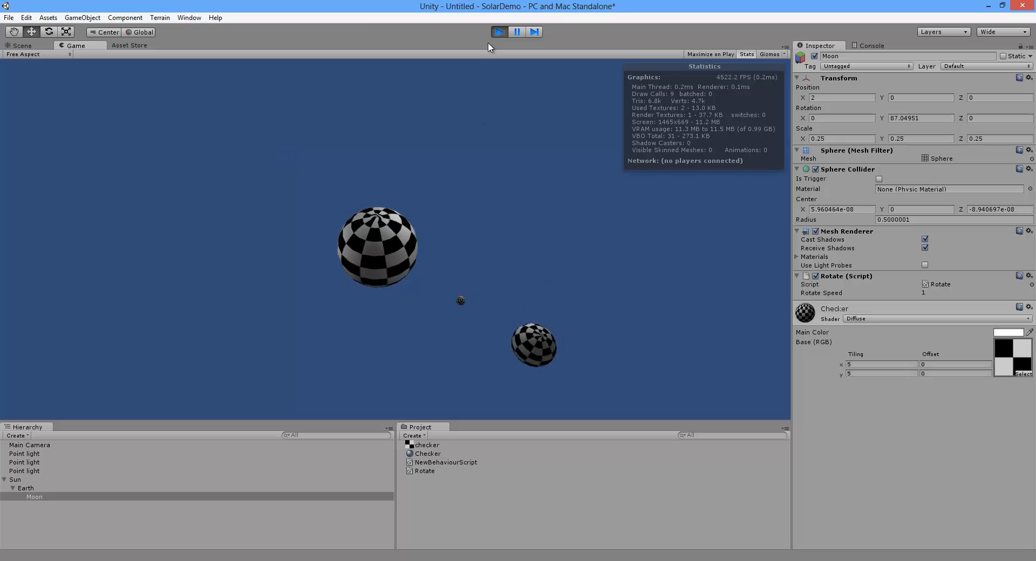
left_click(500, 32)
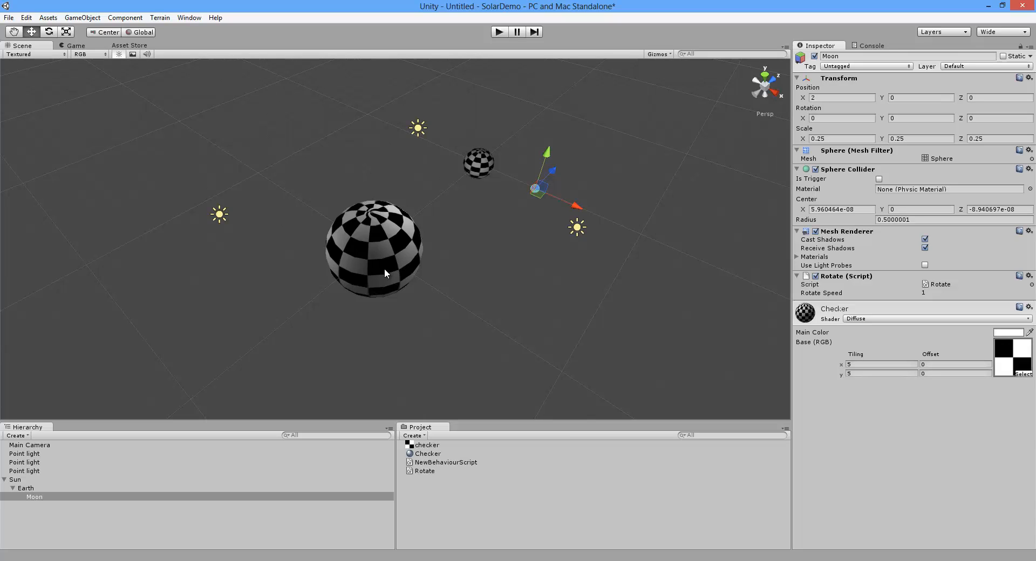
Create an empty game object at the root of the hierarchy and select it
left_click(90, 537)
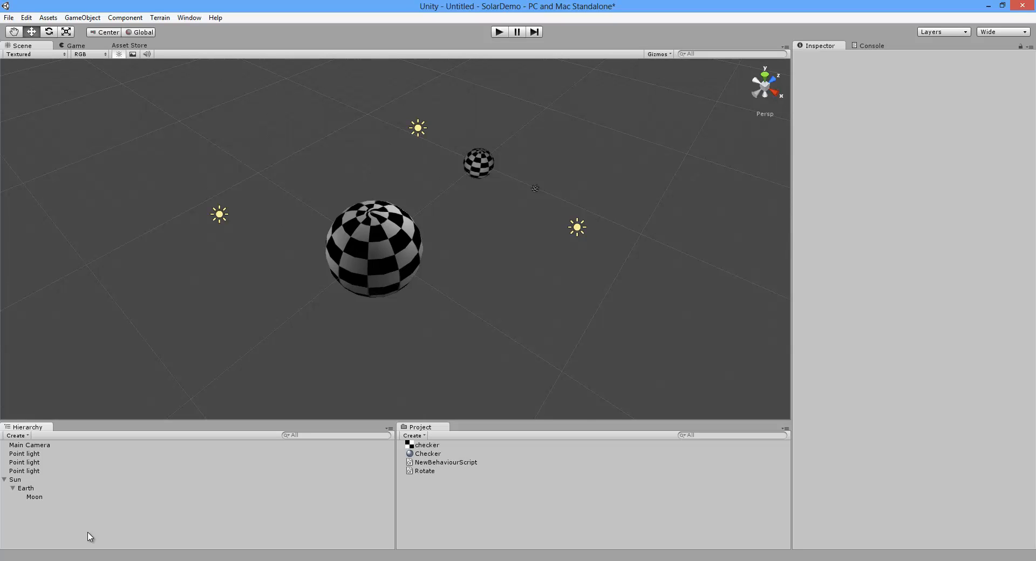
key("ctrl+shift+n")
left_click(21, 436)
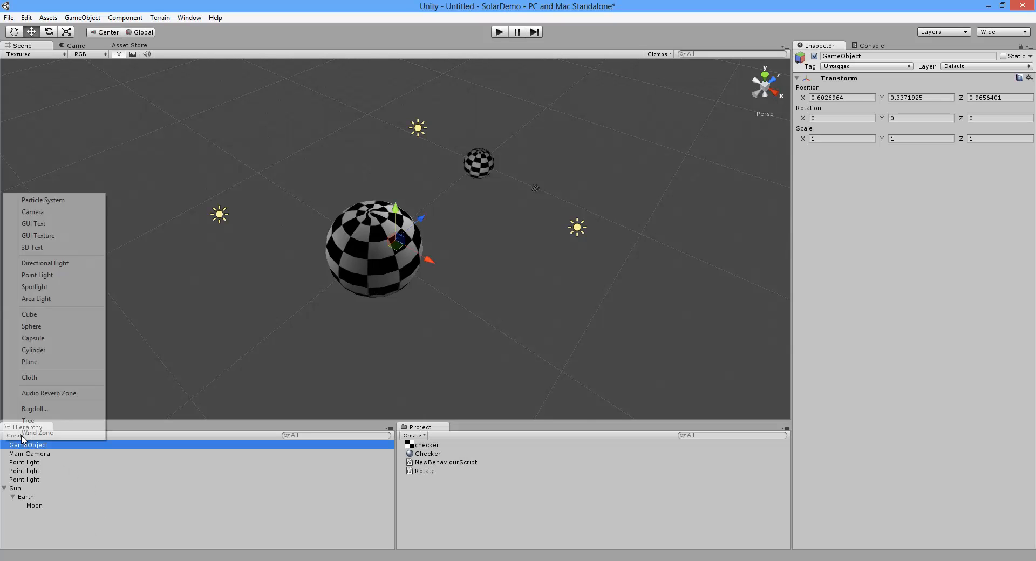
left_click(137, 530)
left_click(76, 18)
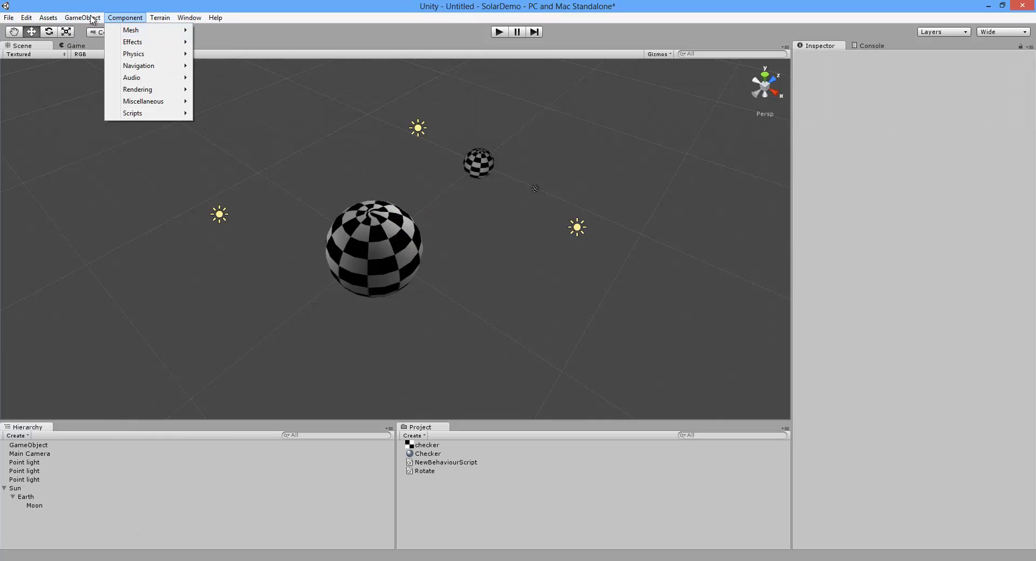
left_click(154, 517)
left_click(30, 446)
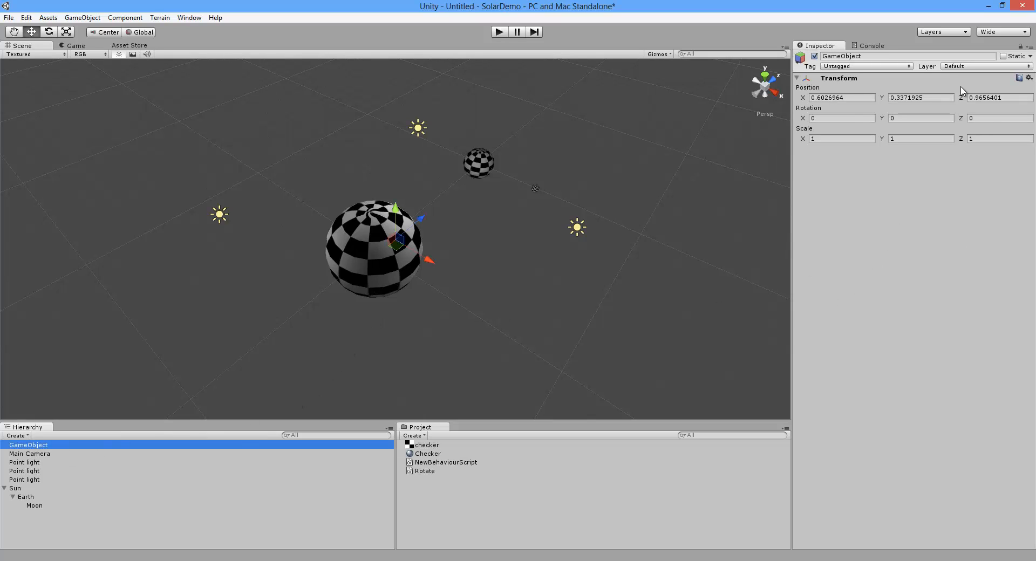
Set the empty game object's position to X 0, Y 0 and Z 0
left_click(850, 97)
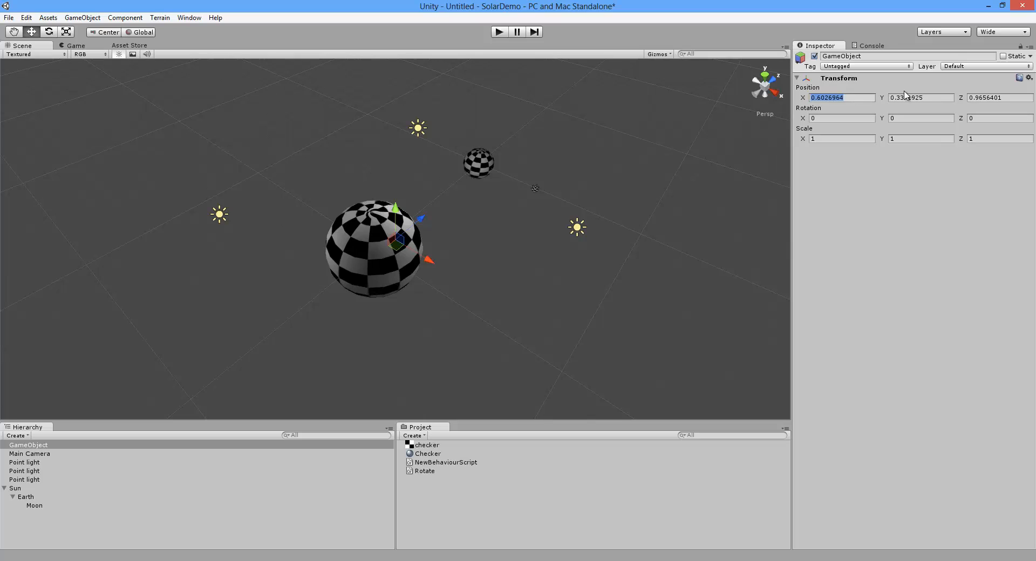
type("0")
left_click(936, 97)
left_click_drag(949, 102, 869, 103)
type("0")
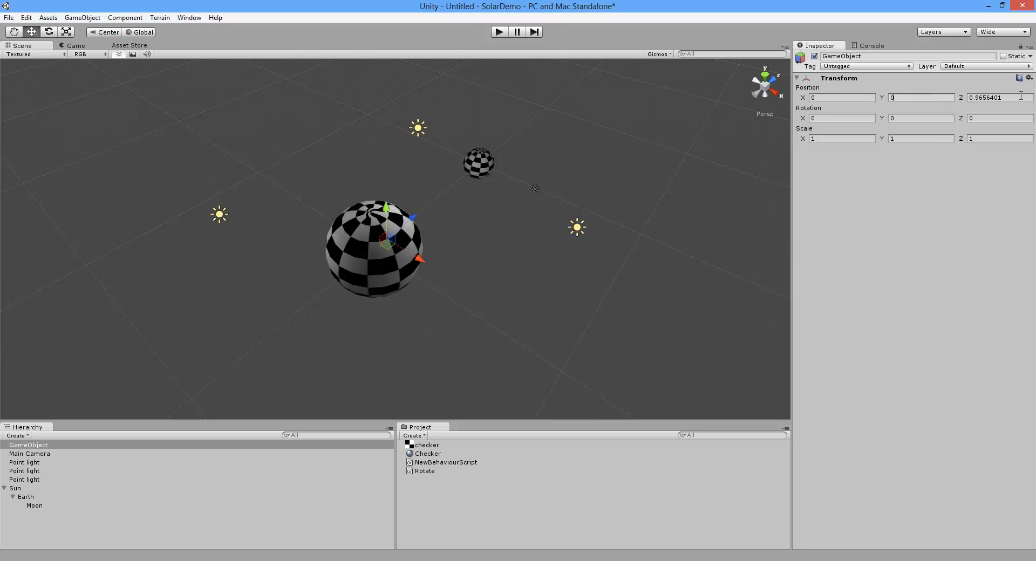
left_click(984, 98)
type("0")
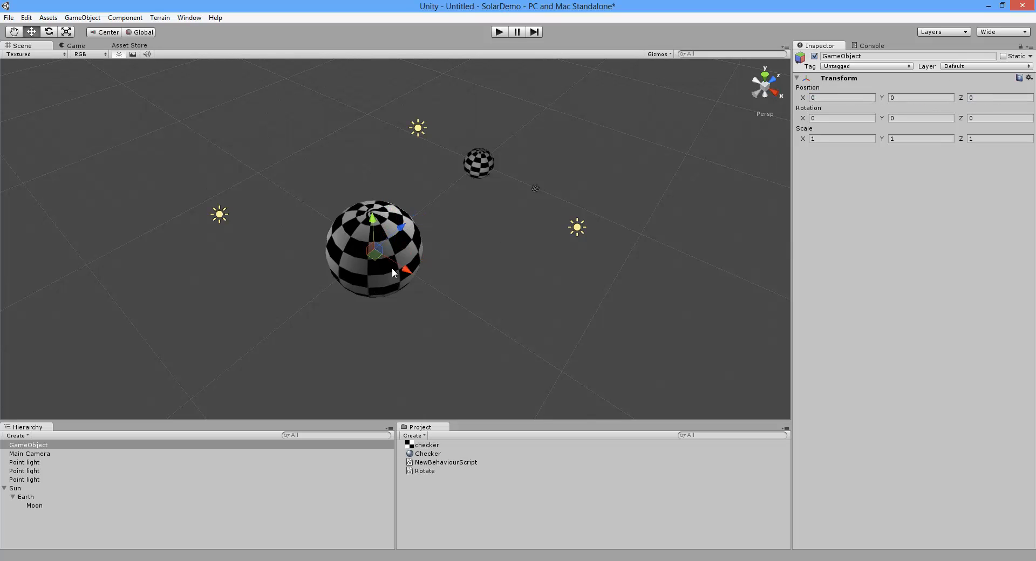
Rename the empty game object at the origin as SolarCenter
left_click(30, 446)
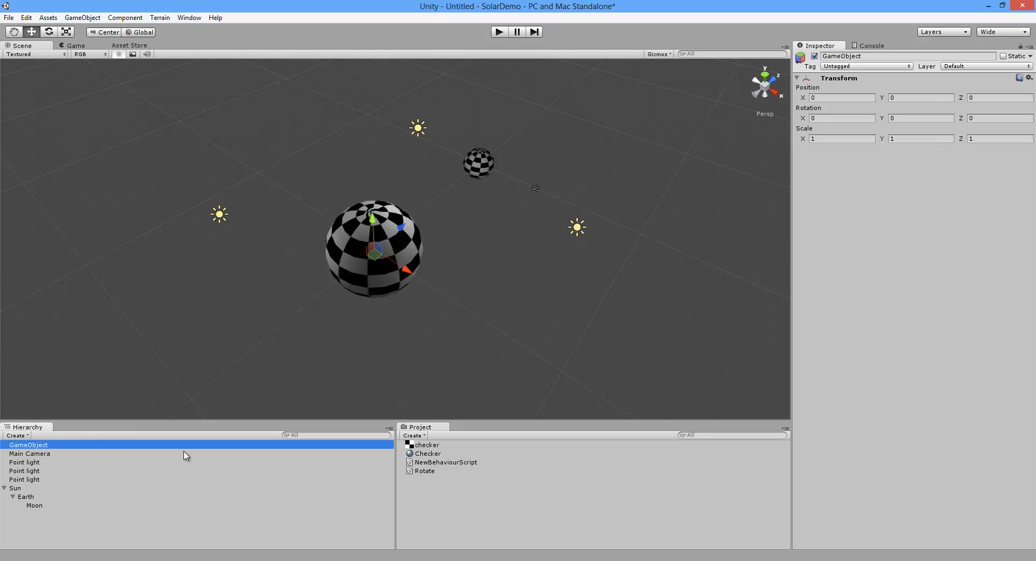
key("F2")
type("Solar")
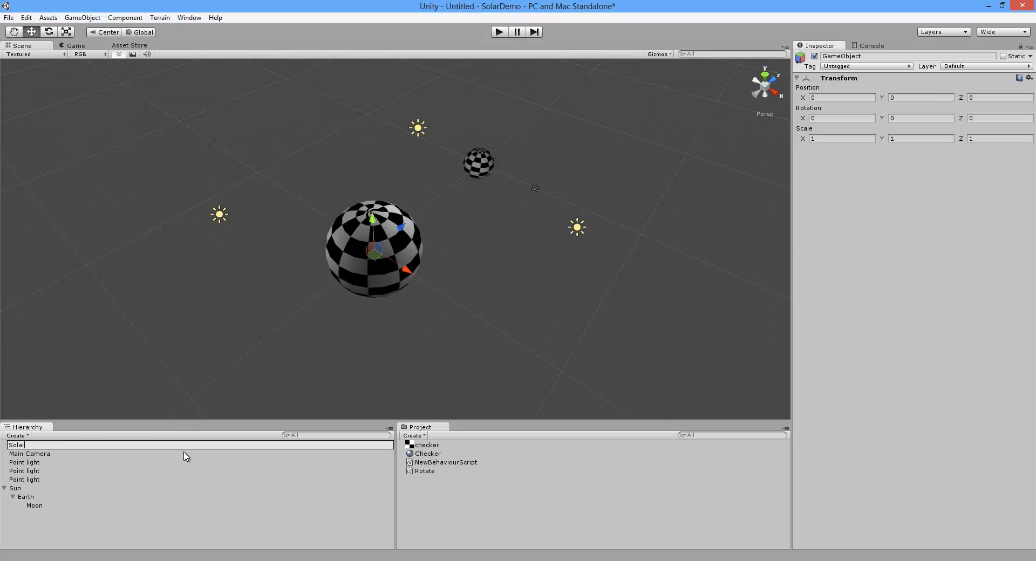
type("Center")
key("Return")
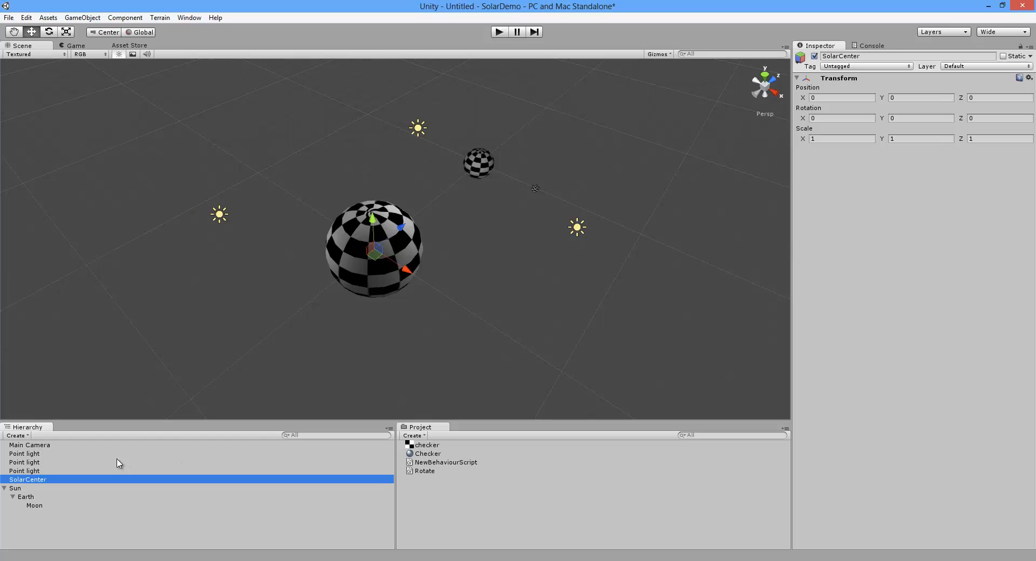
Parent the Sun to SolarCenter and expand SolarCenter to show the nested Sun, Earth and Moon
left_click_drag(16, 493, 30, 480)
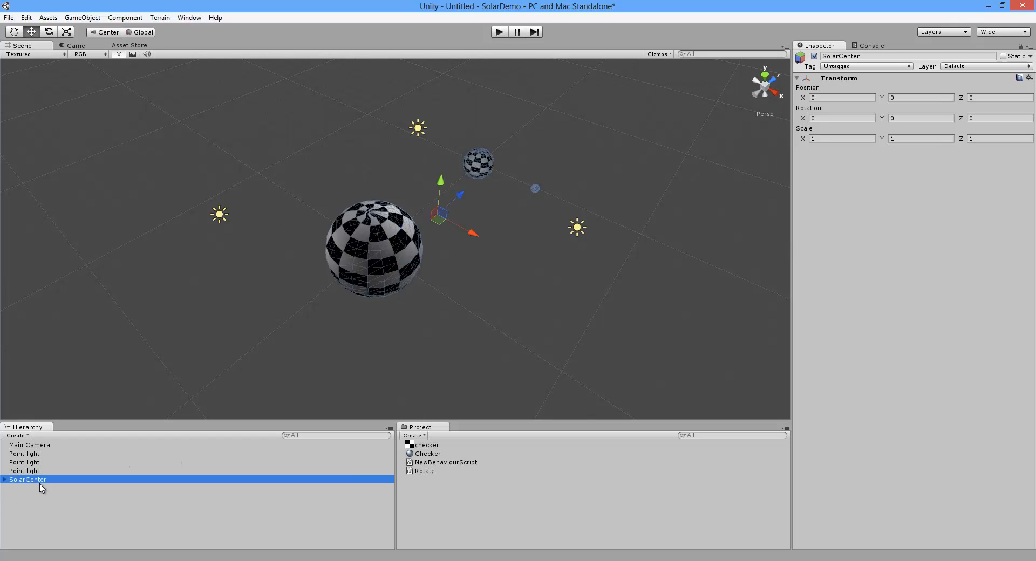
left_click(4, 479)
key("F2")
left_click(142, 481)
key("Return")
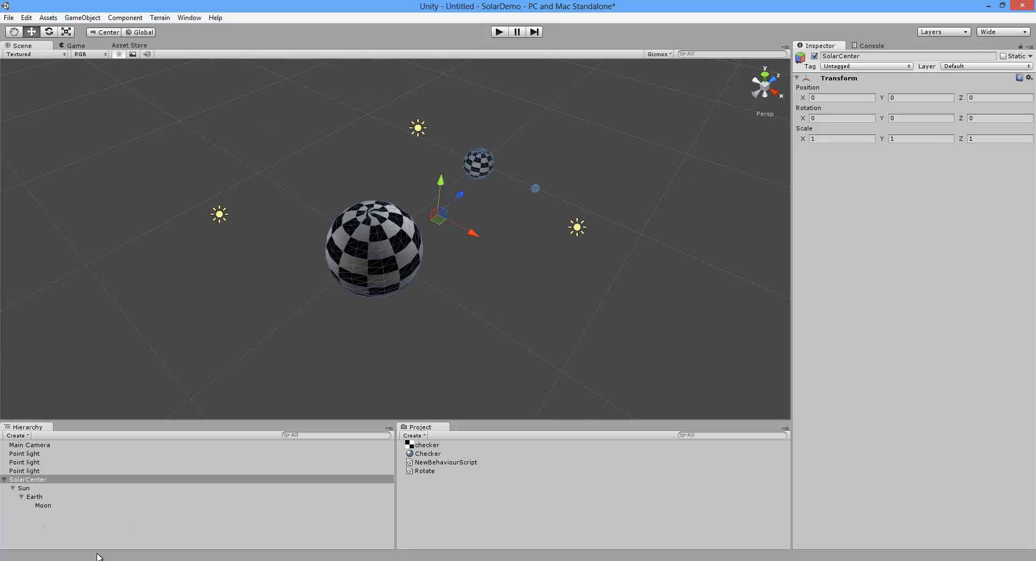
left_click(92, 533)
left_click(30, 491)
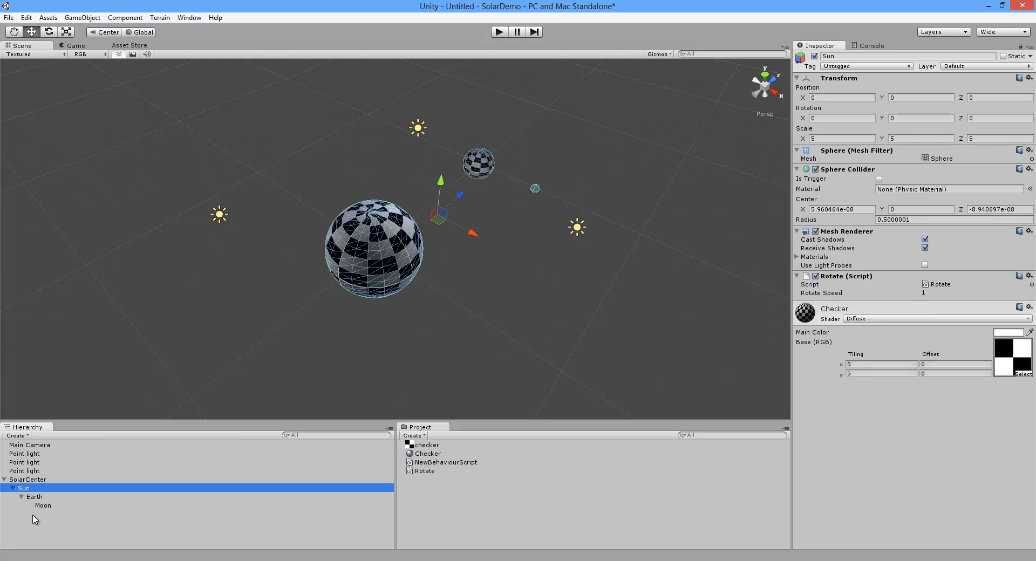
Create another empty game object at the root of the hierarchy and name it SunCenter
left_click(94, 543)
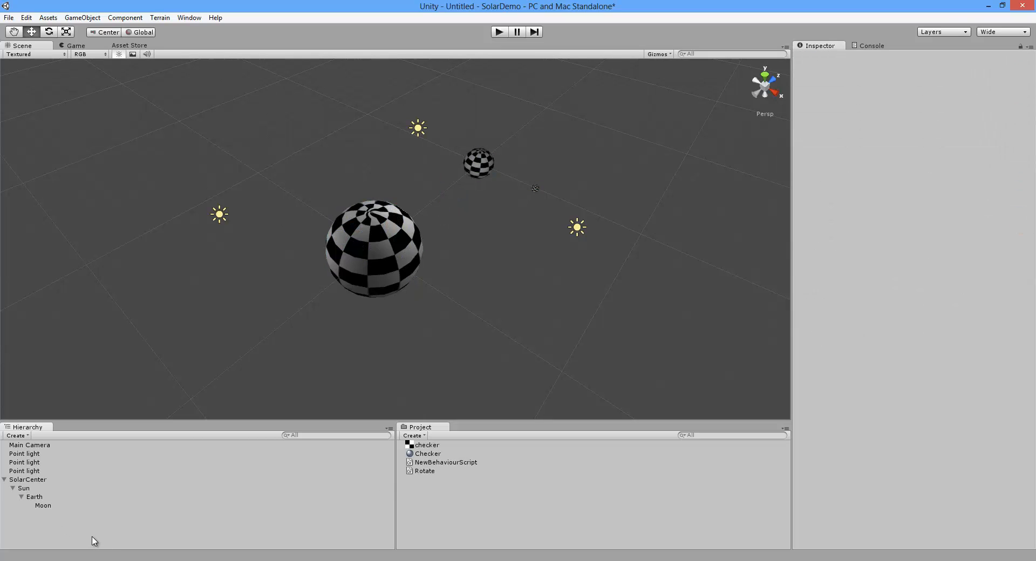
key("ctrl+shift+n")
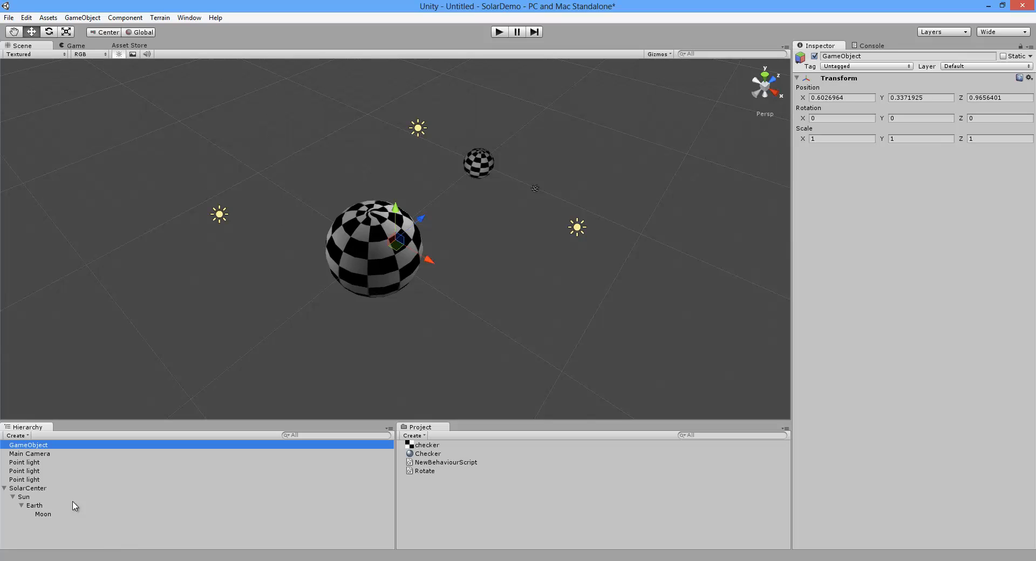
left_click(56, 449)
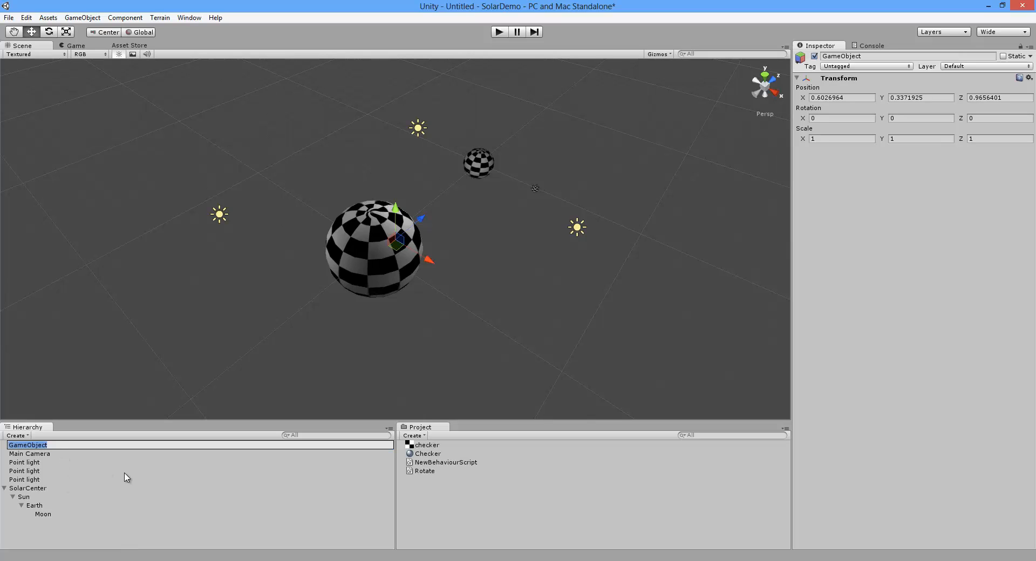
type("SunCenter")
key("Return")
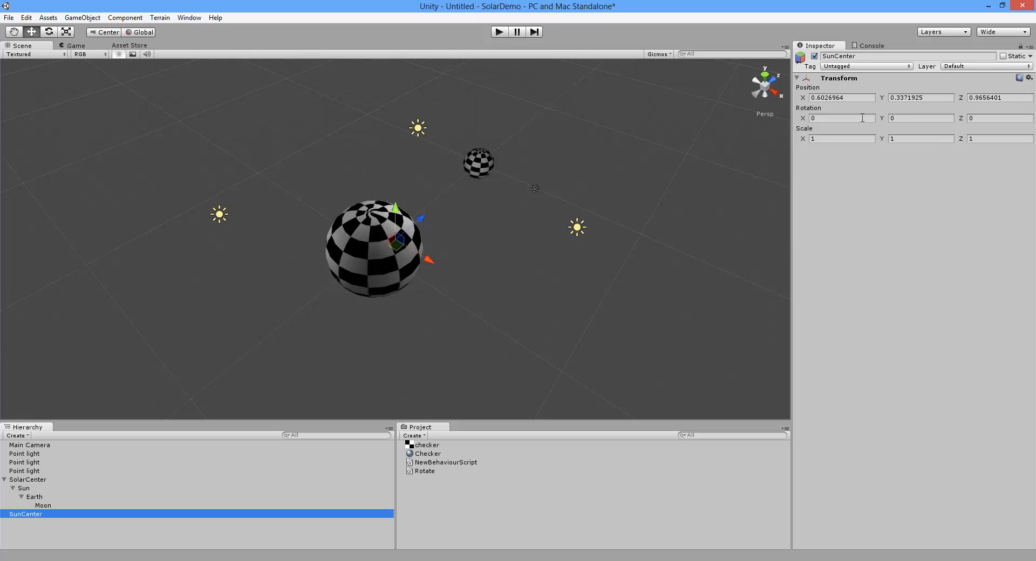
Set SunCenter's position to X 0, Y 0 and Z 0
left_click(861, 100)
type("0")
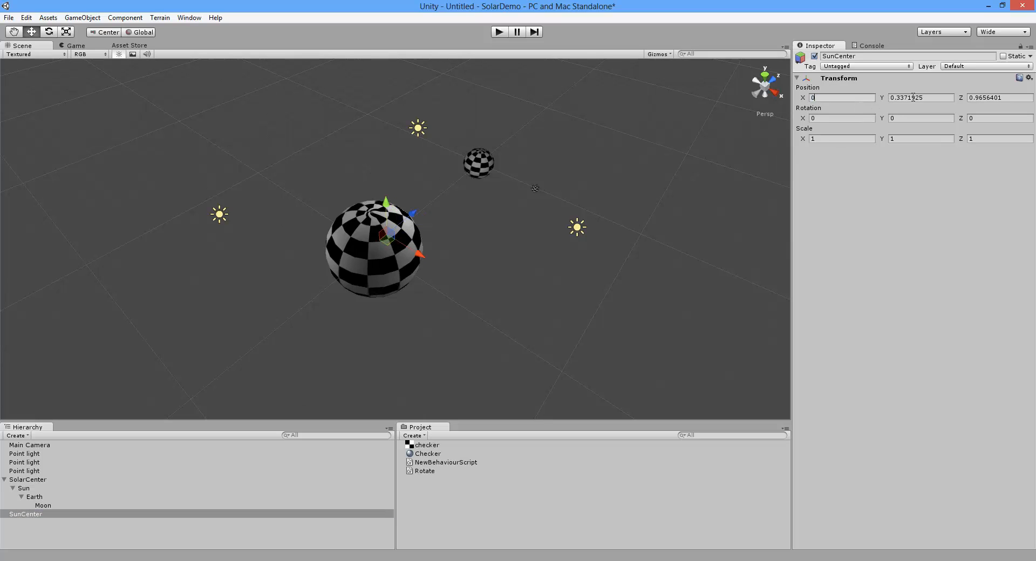
left_click(914, 97)
type("0")
left_click(1004, 99)
type("0")
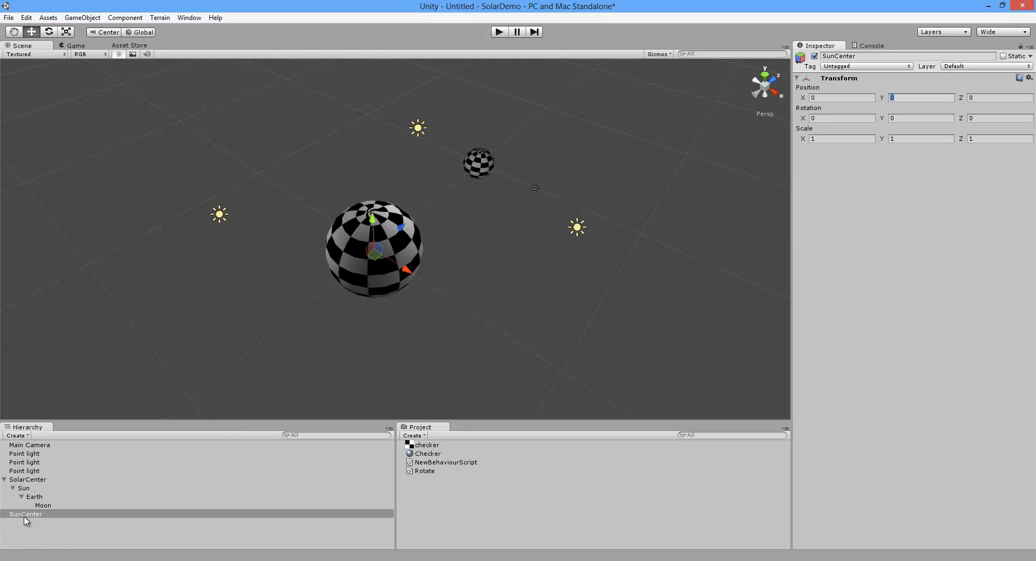
Parent SunCenter to SolarCenter and move the Earth with its Moon from the Sun to SunCenter, expanding it
left_click_drag(24, 519, 36, 485)
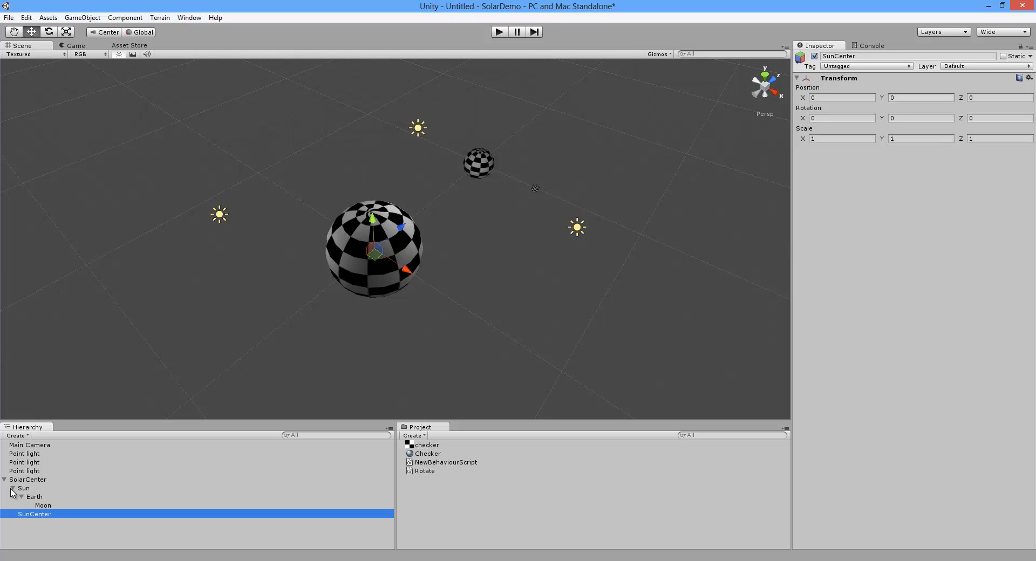
left_click(13, 488)
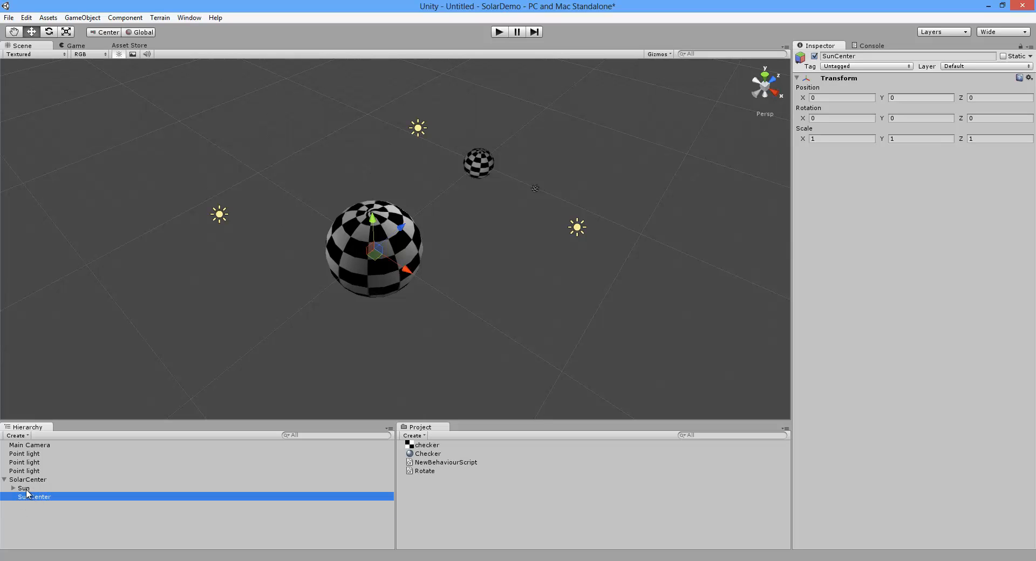
left_click(13, 488)
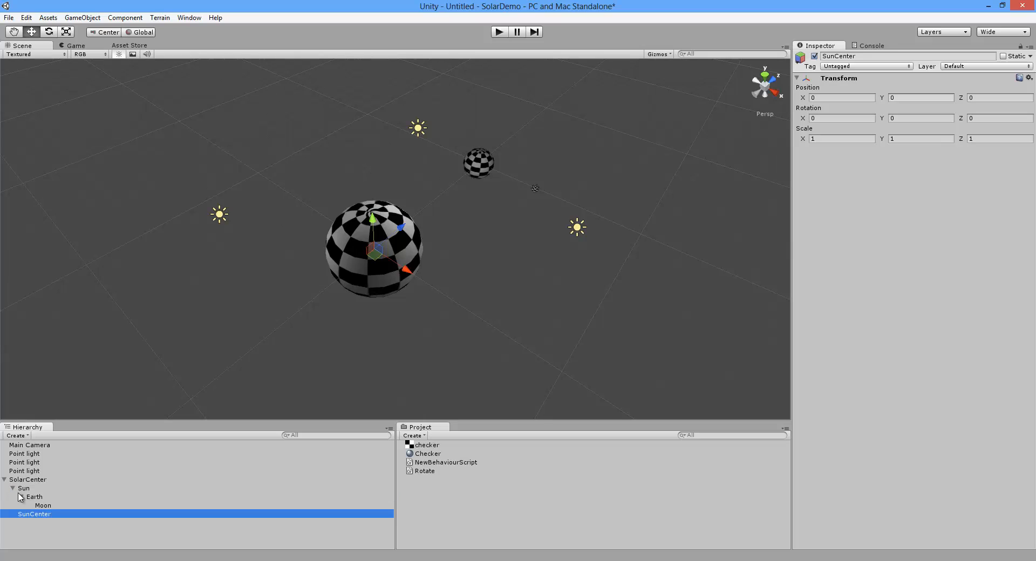
left_click_drag(33, 499, 44, 521)
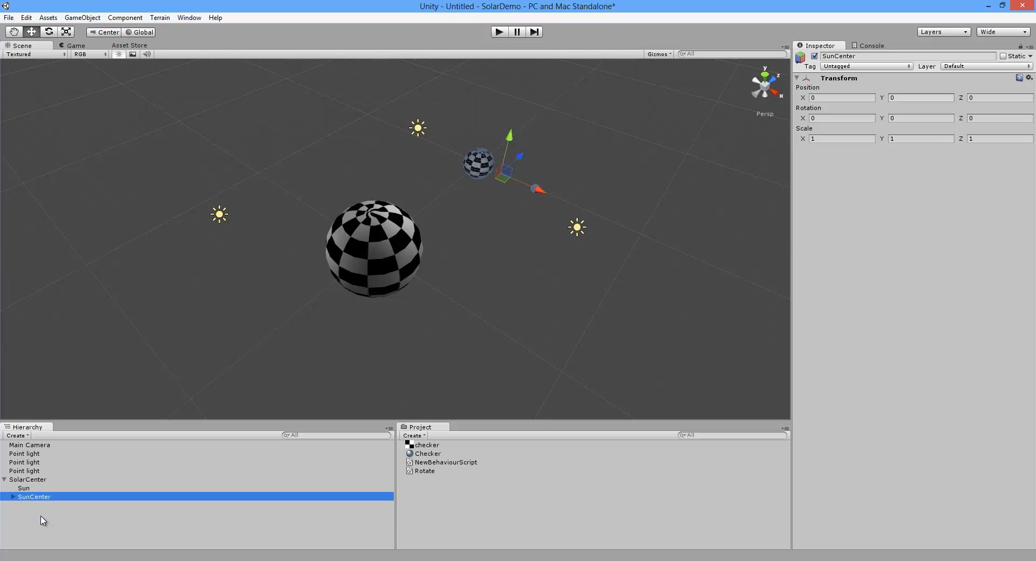
left_click(12, 497)
Attach the Rotate script to SunCenter and run the scene once to watch the Earth orbit
left_click_drag(424, 472, 43, 507)
left_click(499, 32)
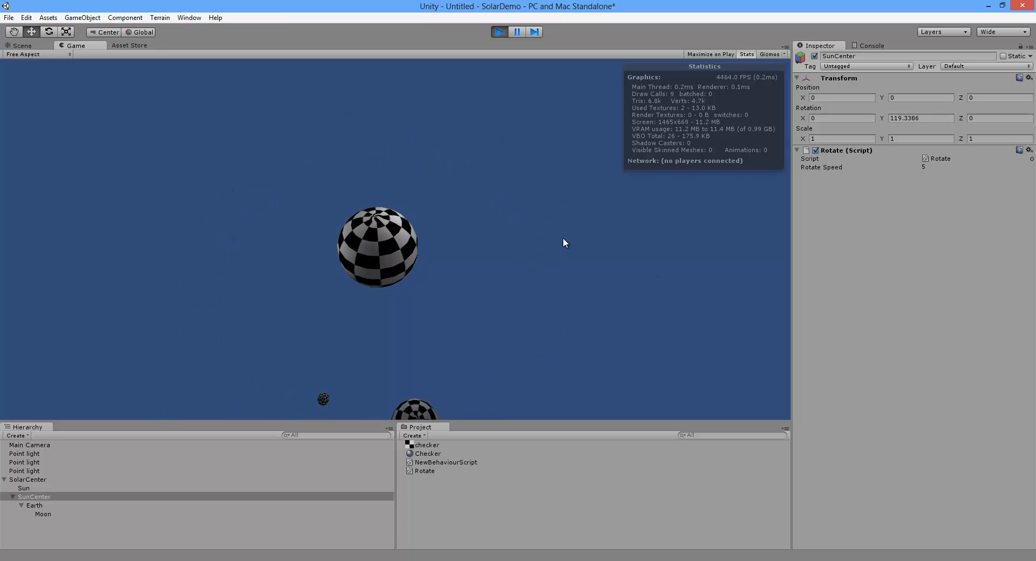
left_click(504, 32)
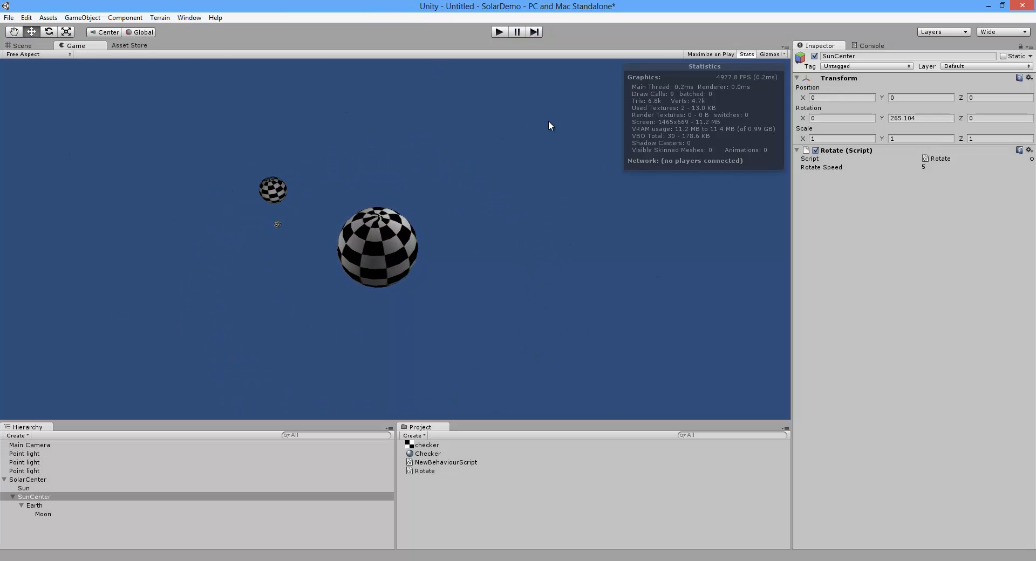
Set the Rotate Speed of SunCenter to 1 and of the Sun to 0.25, and run the scene once
left_click(933, 167)
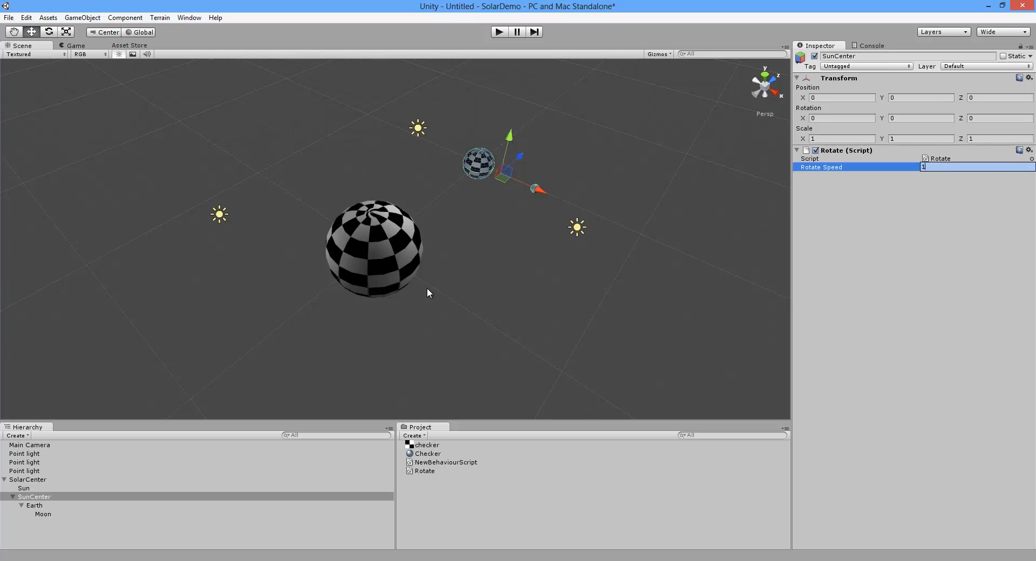
left_click(392, 241)
left_click(946, 293)
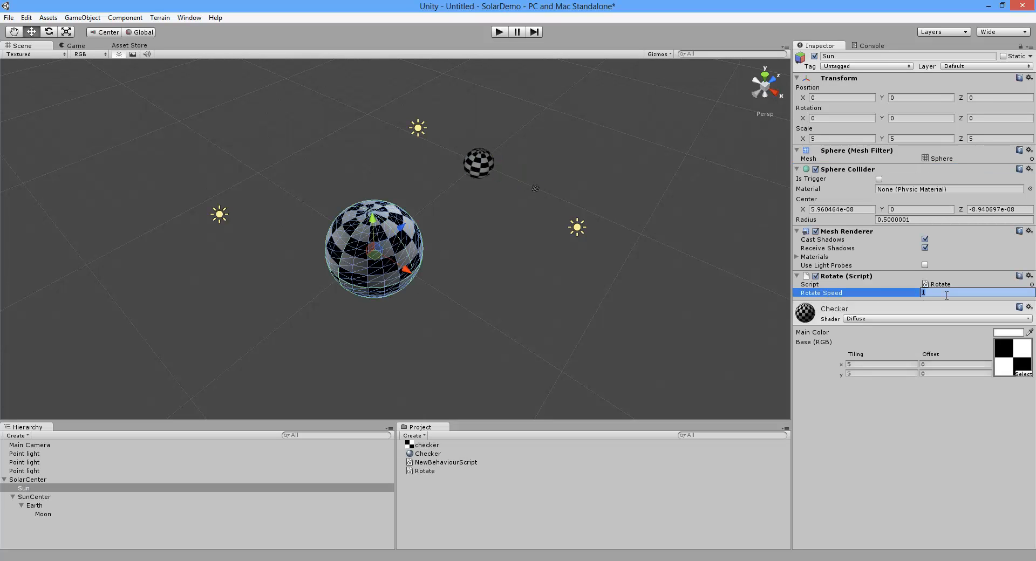
type("0.25")
key("Return")
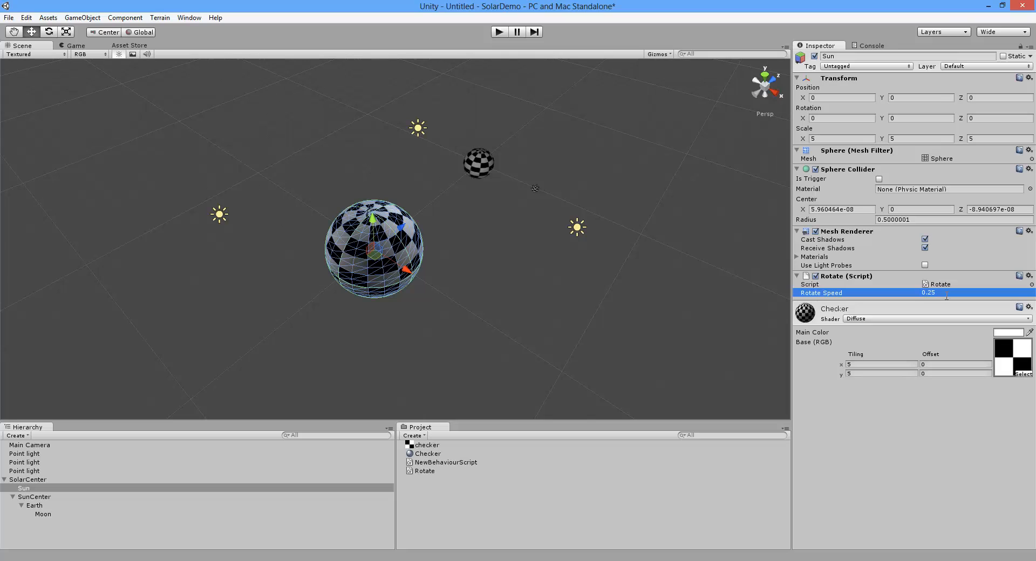
left_click(499, 31)
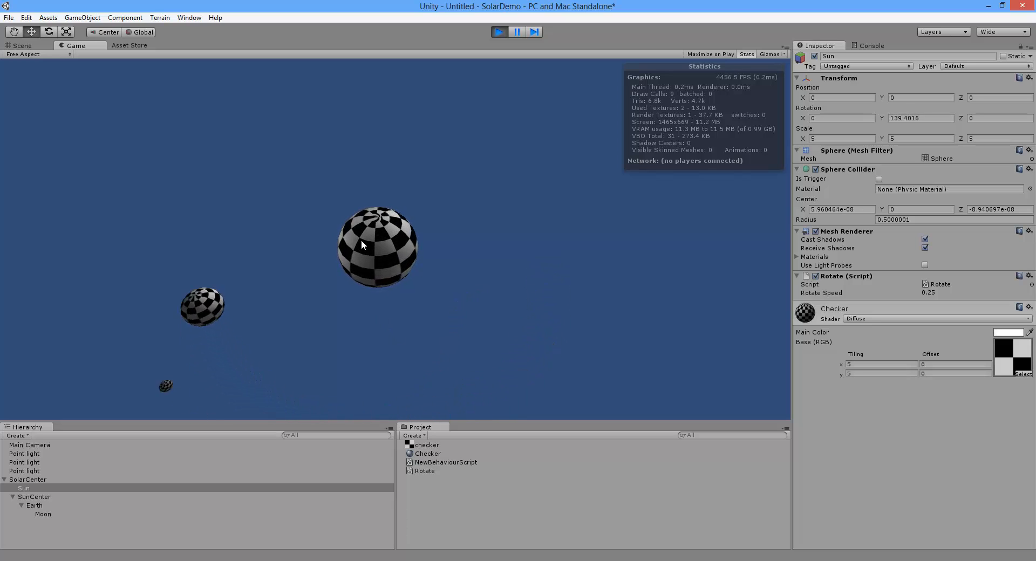
left_click(498, 33)
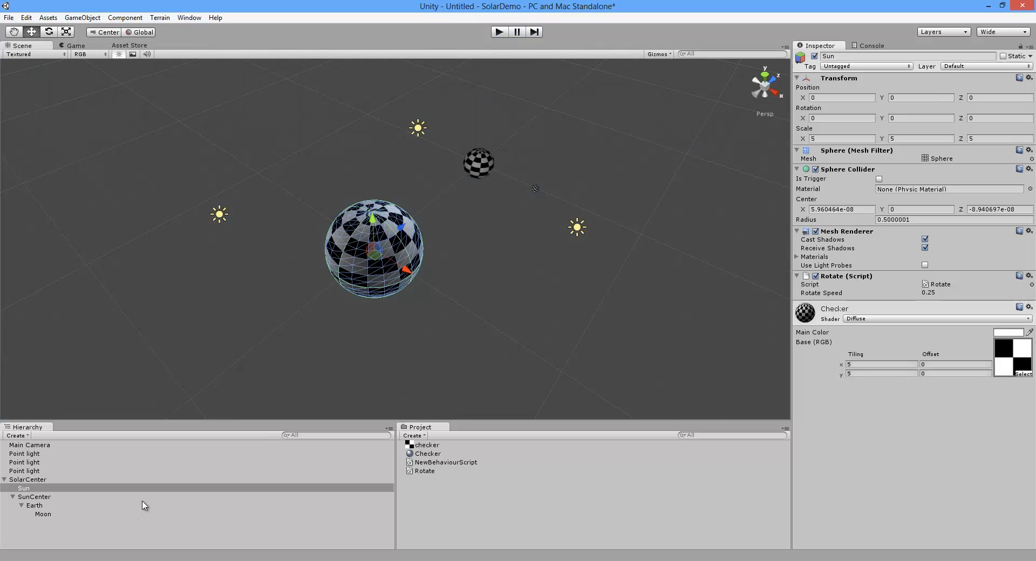
Create an empty game object at the root of the scene and name it EarthCenter
left_click(90, 546)
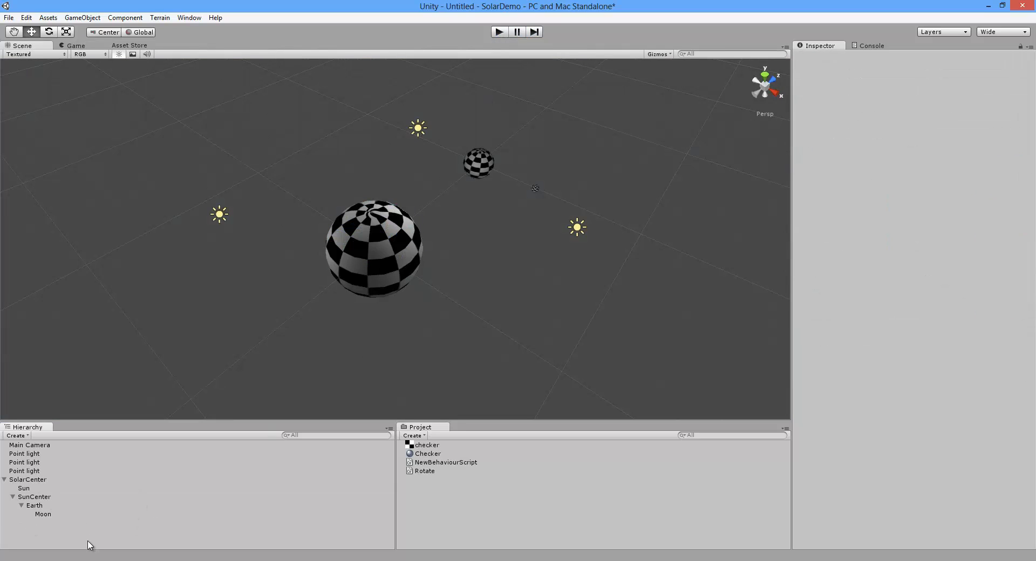
key("ctrl+shift+n")
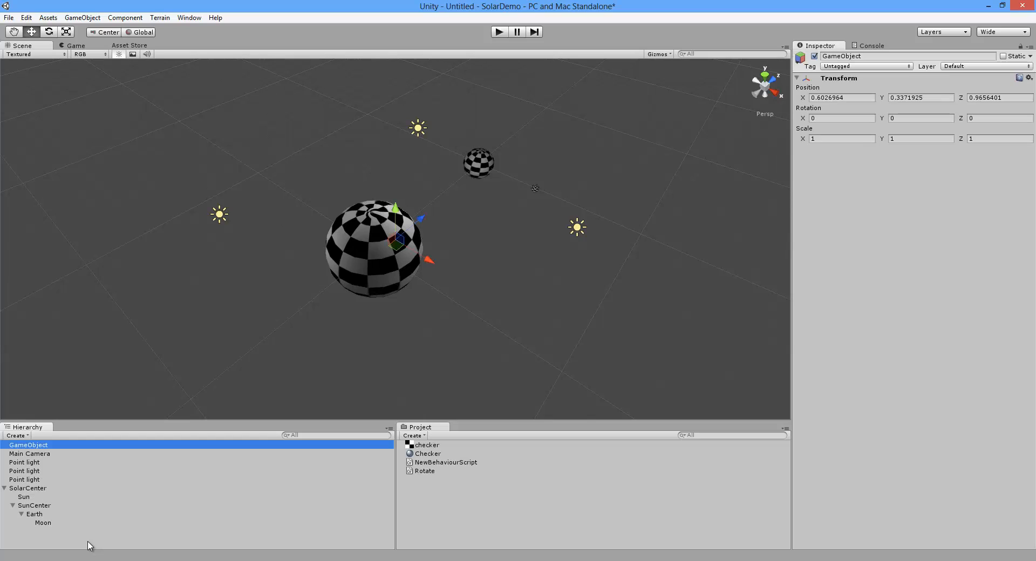
left_click(41, 446)
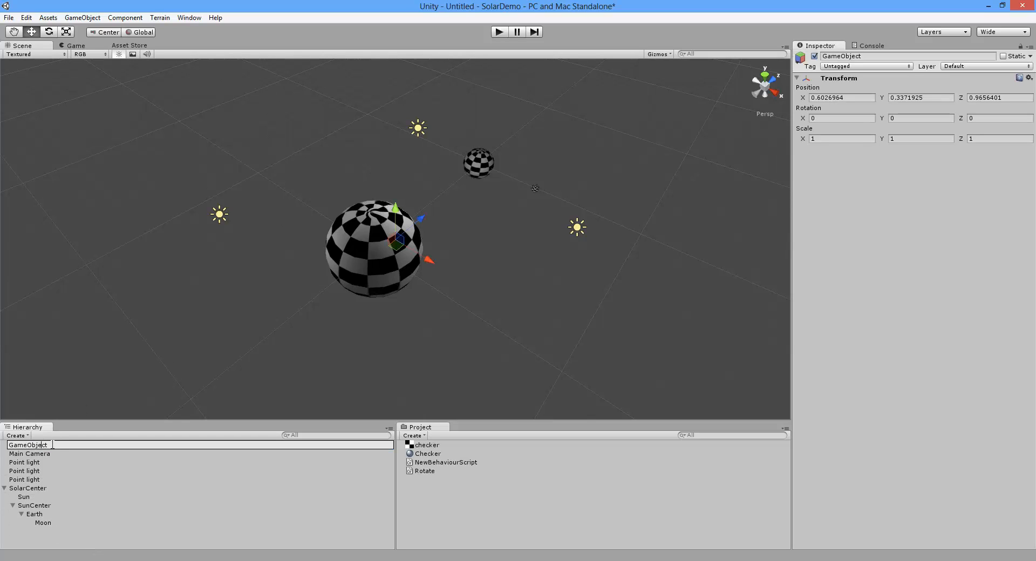
left_click_drag(52, 445, 3, 445)
type("EarthCenter")
key("Return")
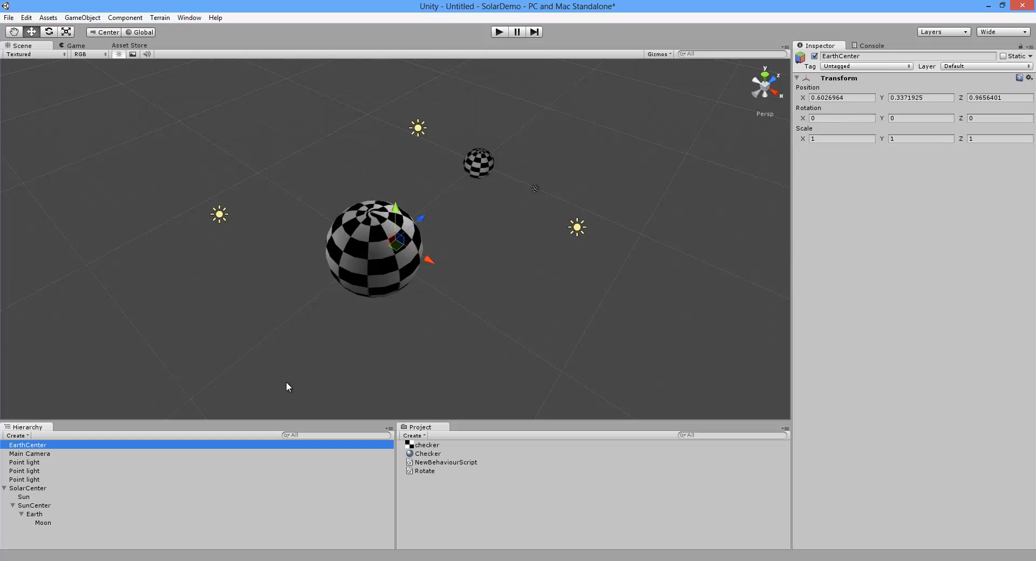
Align the scene view to the Earth and align EarthCenter with that view so it sits at the Earth's position
left_click(481, 171)
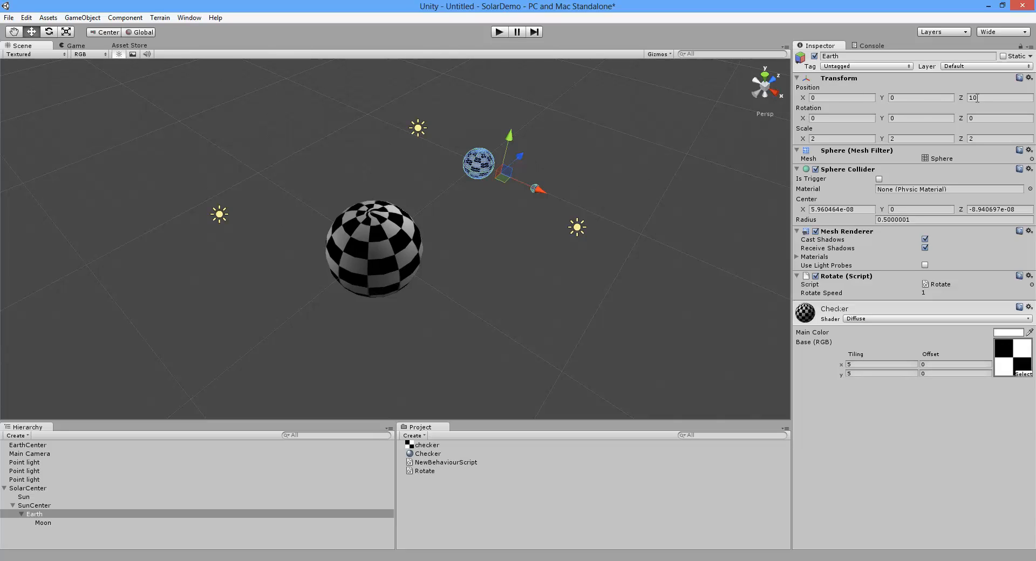
left_click(39, 445)
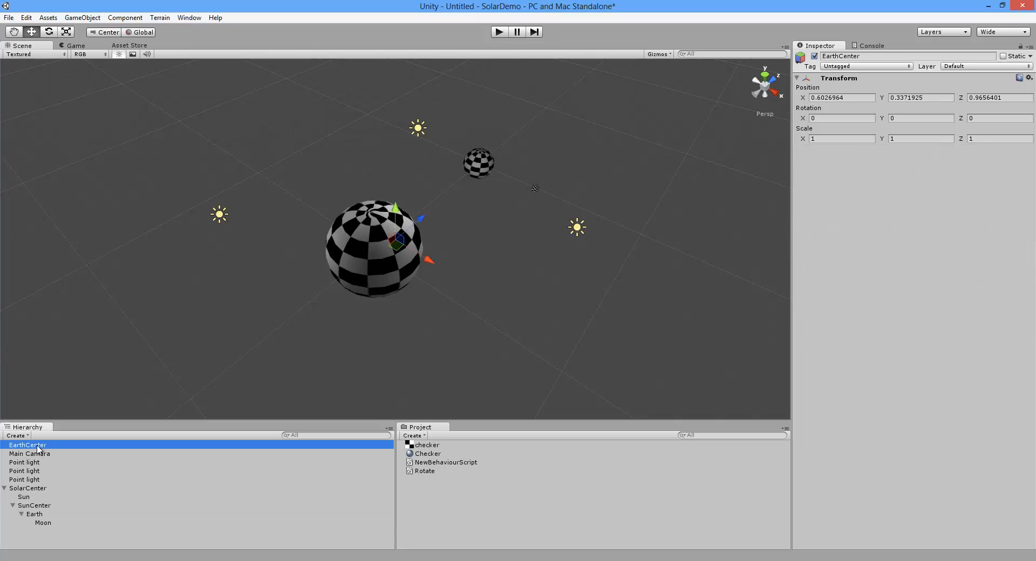
left_click(483, 167)
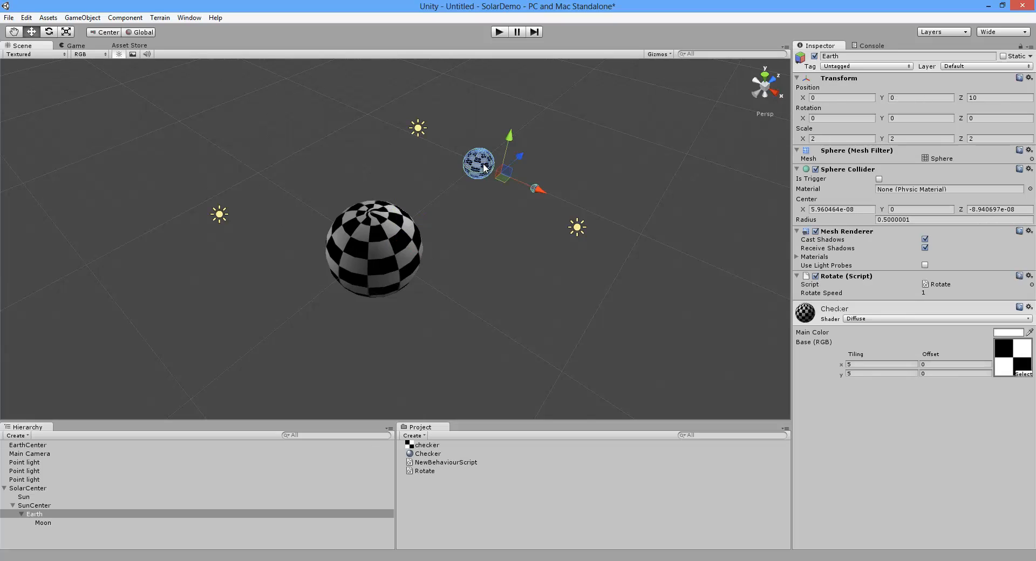
left_click(89, 16)
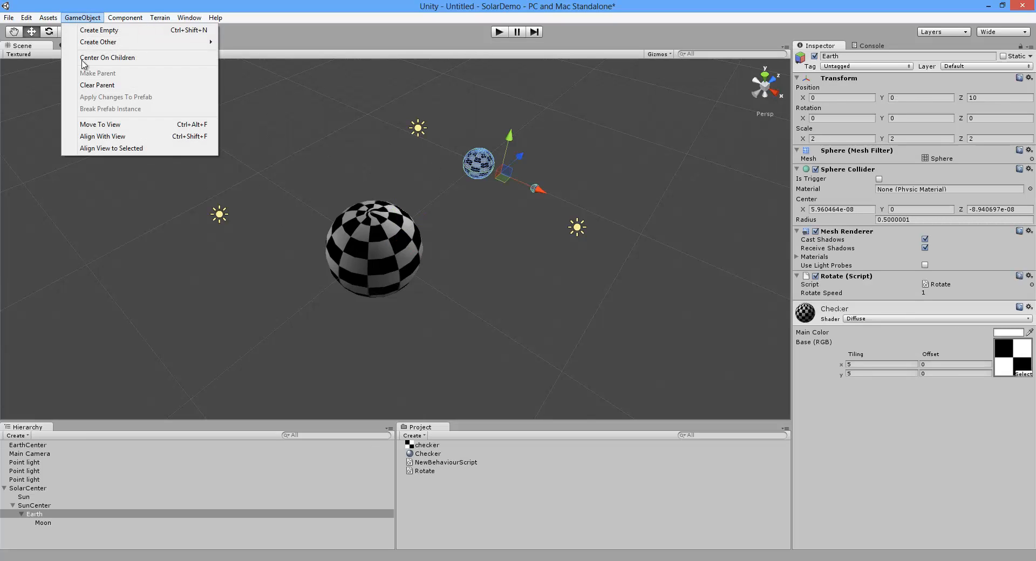
left_click(102, 148)
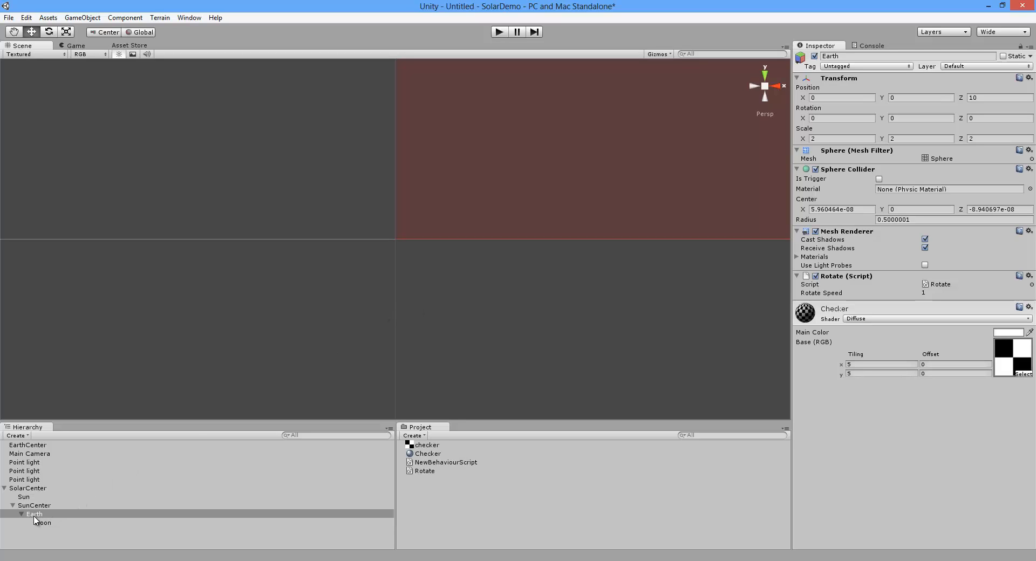
left_click(39, 448)
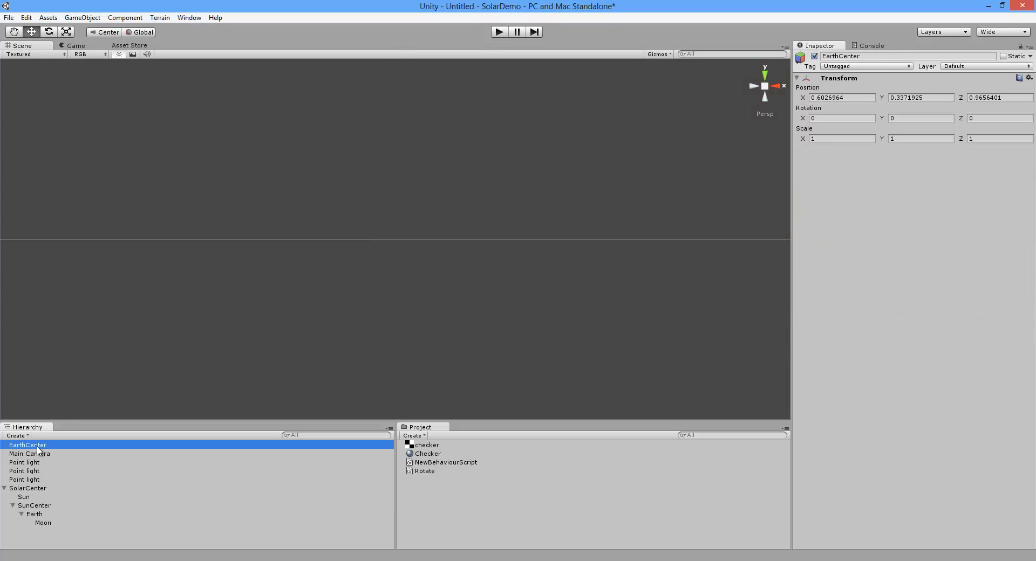
left_click(48, 19)
mouse_move(82, 17)
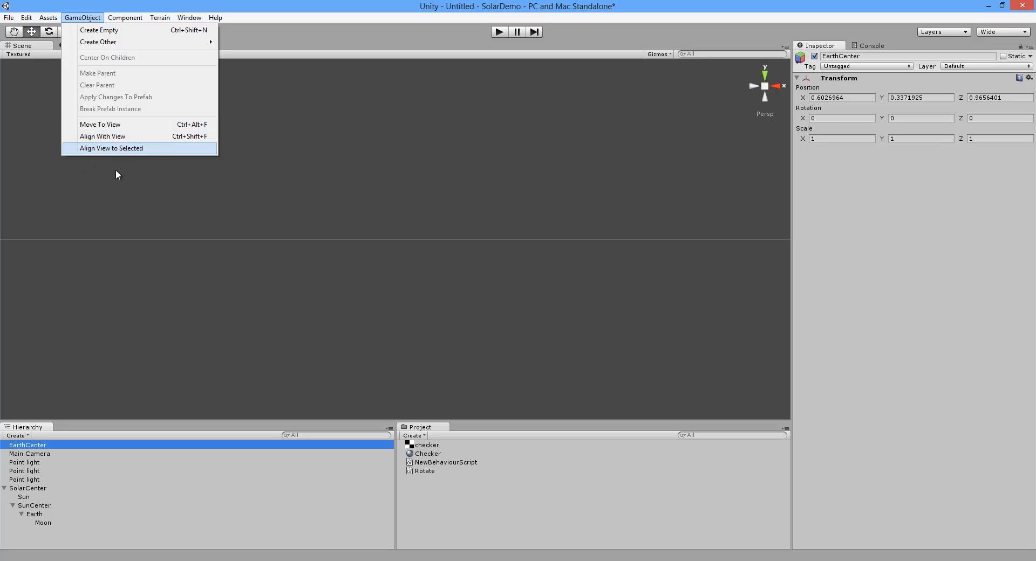
left_click(114, 140)
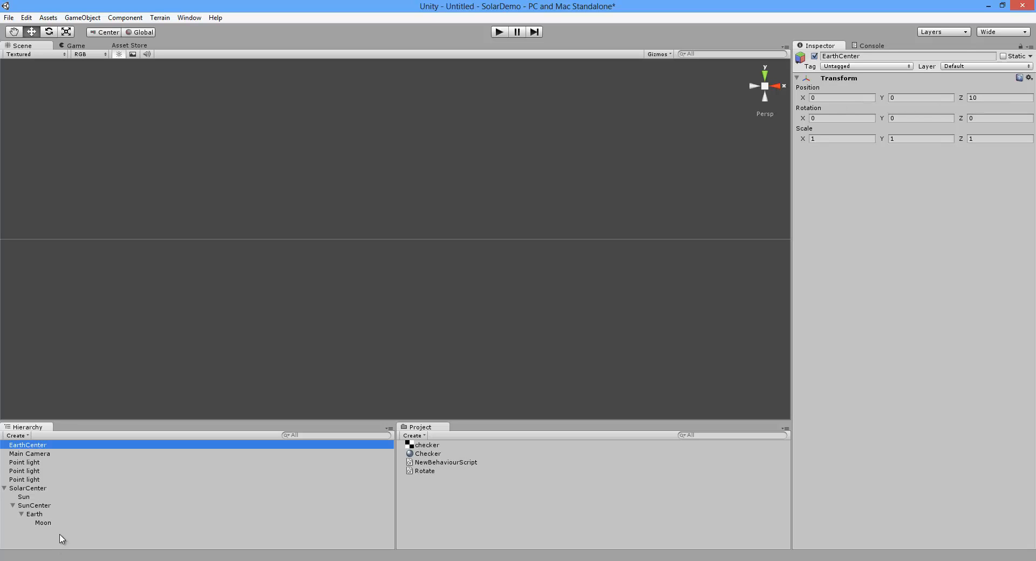
Parent EarthCenter to SunCenter and move the Moon from the Earth to EarthCenter, expanding it
key("f")
key("s")
right_click_drag(267, 304, 547, 326)
key("a")
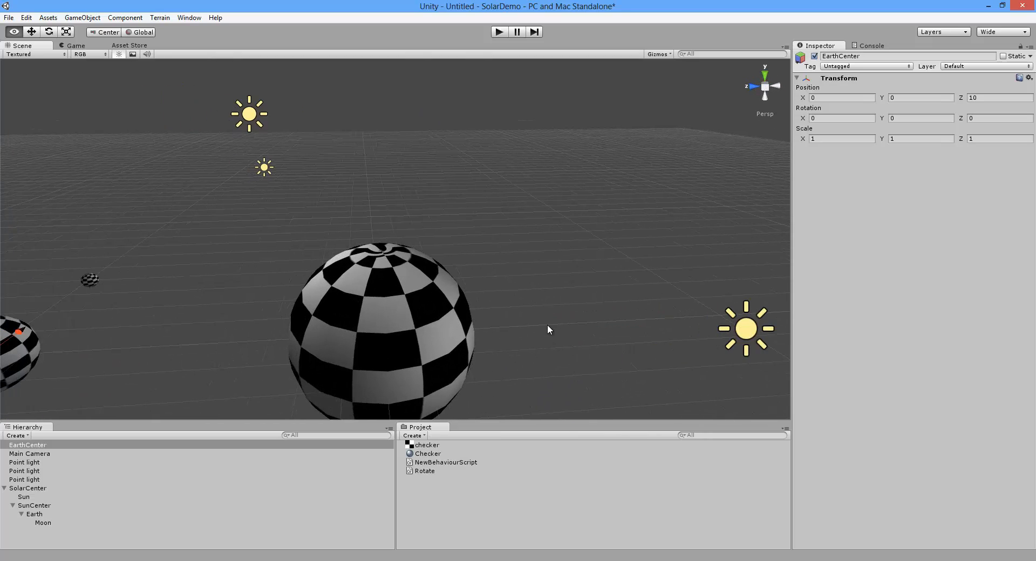
right_click_drag(232, 300, 201, 301)
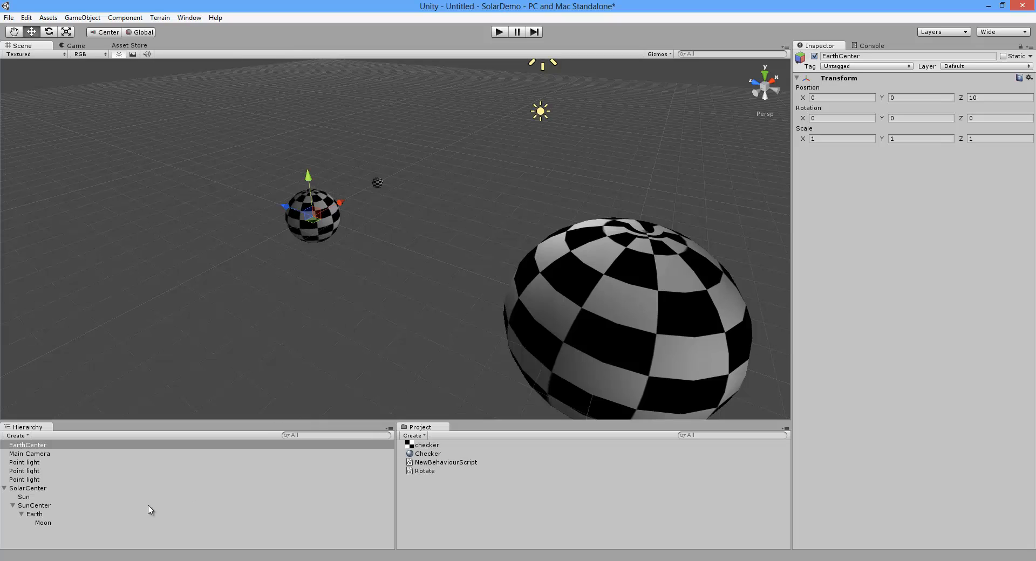
left_click(34, 447)
left_click_drag(34, 450, 48, 502)
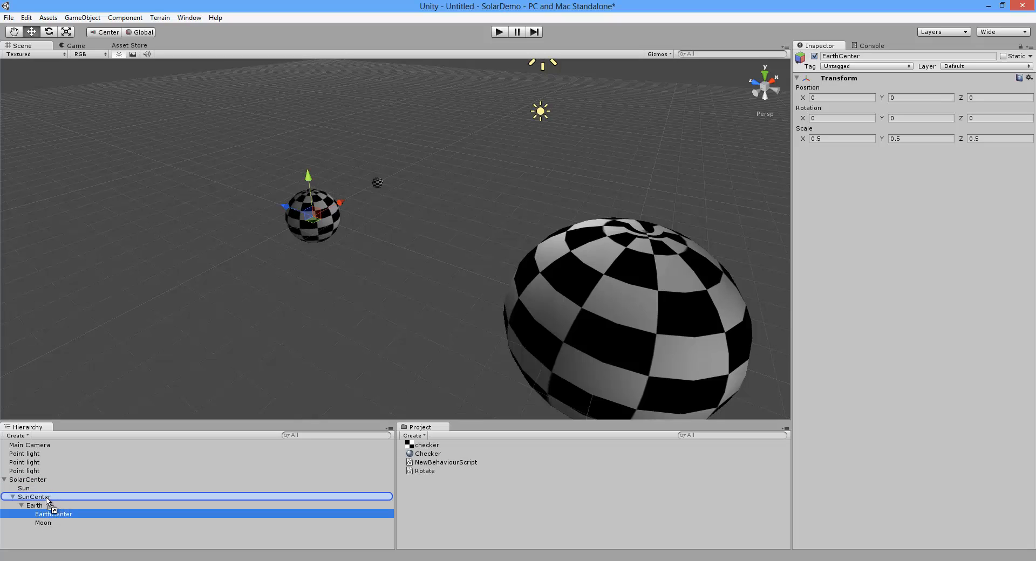
mouse_move(47, 501)
left_mouse_down()
mouse_move(51, 512)
mouse_move(44, 484)
mouse_move(49, 524)
left_mouse_up()
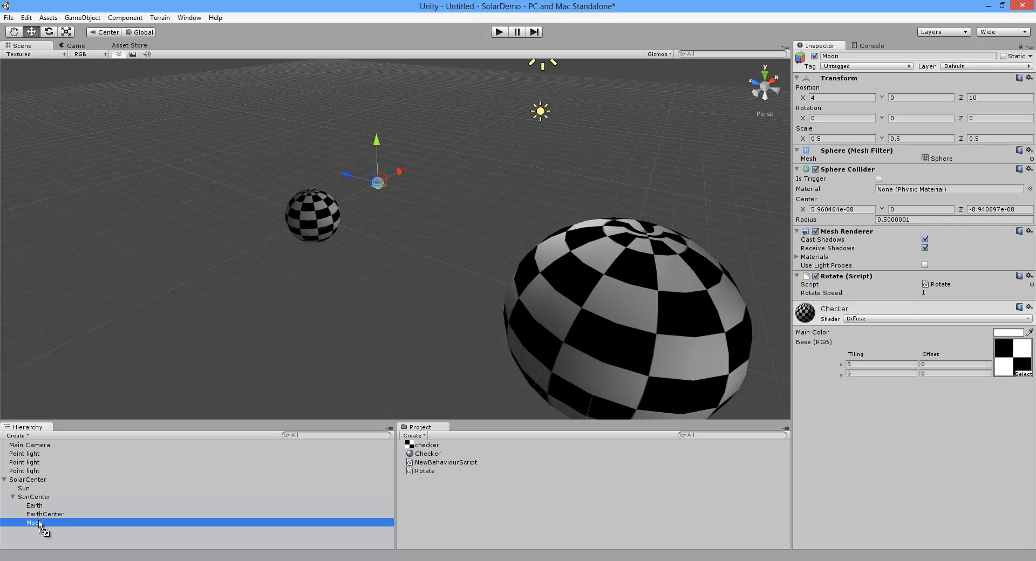
left_click(22, 514)
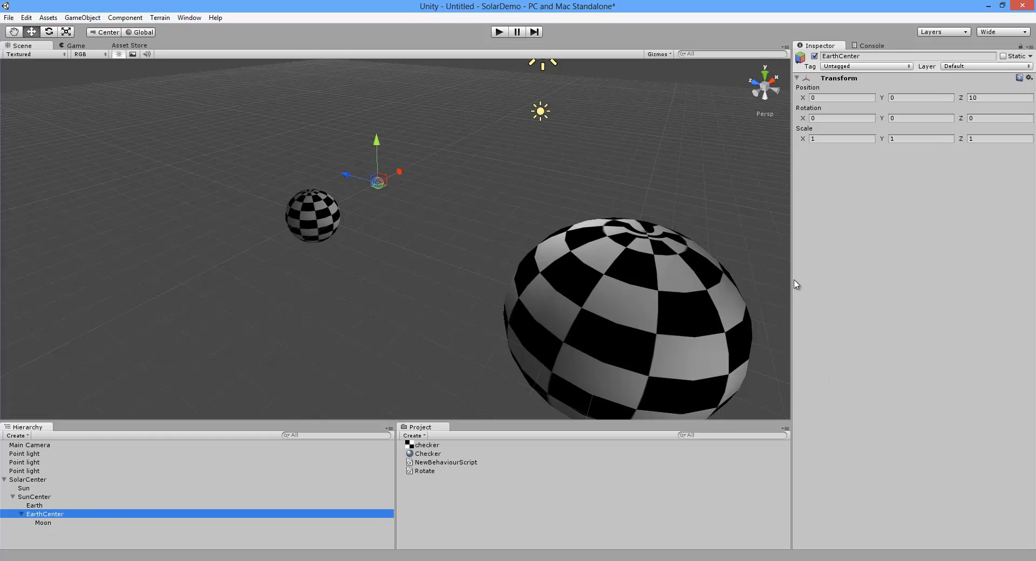
Attach the Rotate script to EarthCenter and run the scene once to watch the Moon orbit the Earth
left_click_drag(420, 475, 48, 516)
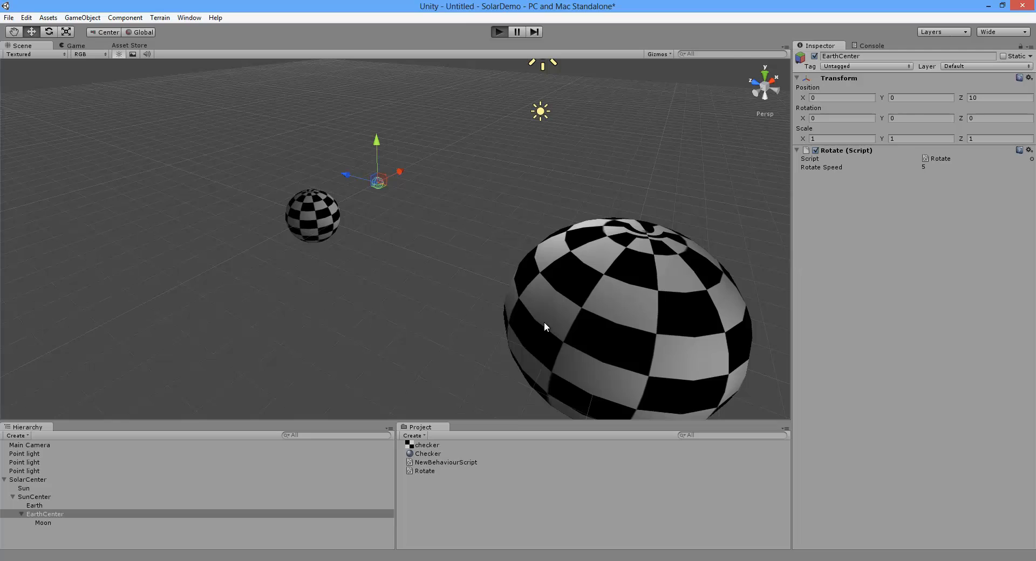
key("ctrl+p")
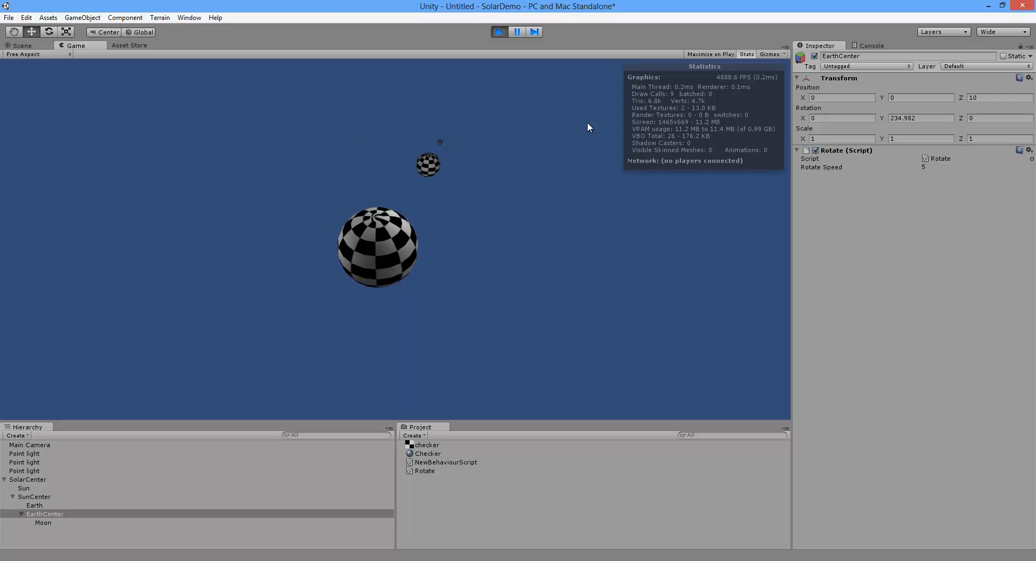
left_click(499, 31)
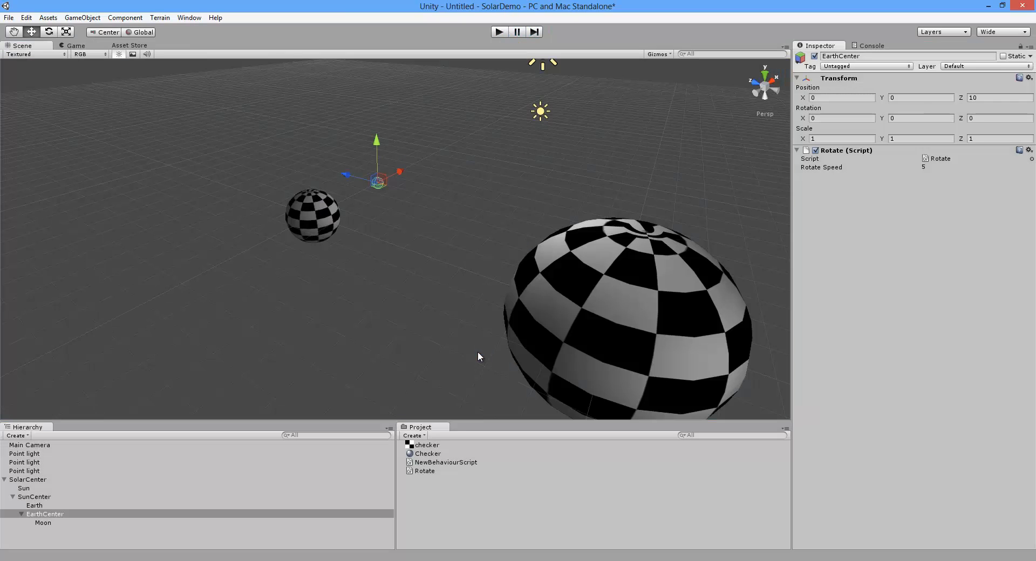
Create a prefab named SolarSystem and store the collapsed SolarCenter hierarchy in it
left_click(6, 480)
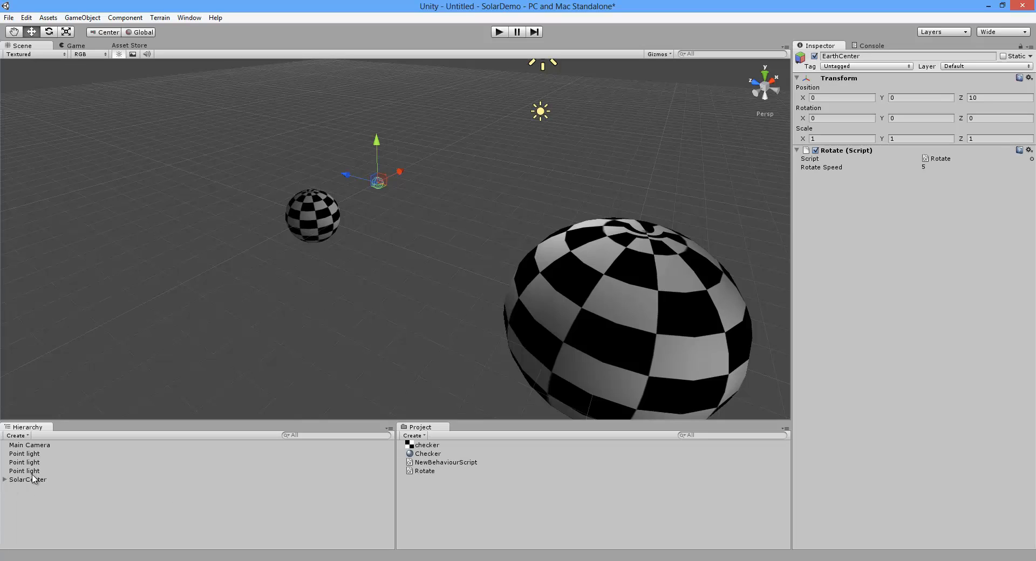
left_click(416, 436)
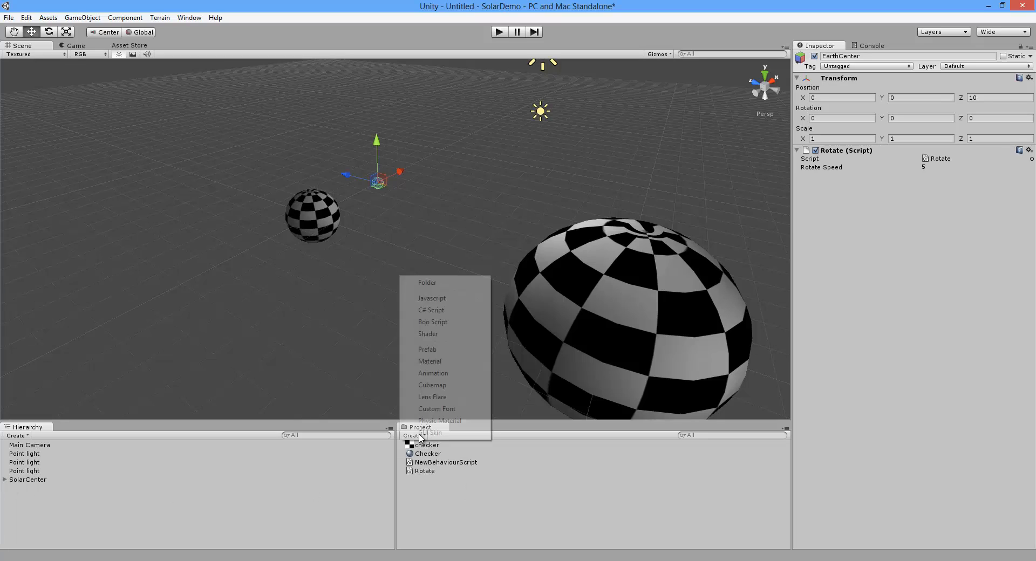
left_click(450, 352)
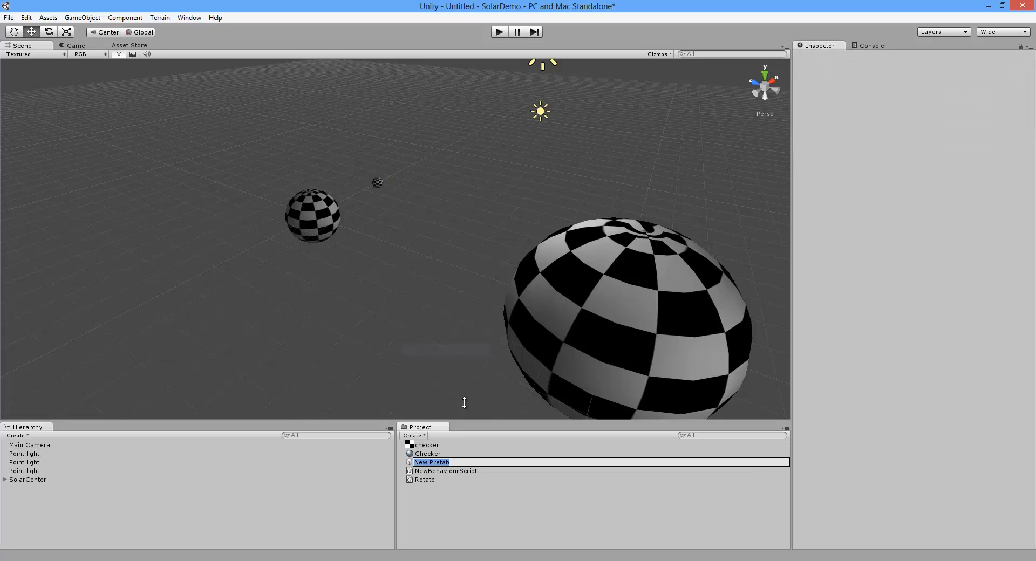
type("SolarSystem")
key("Return")
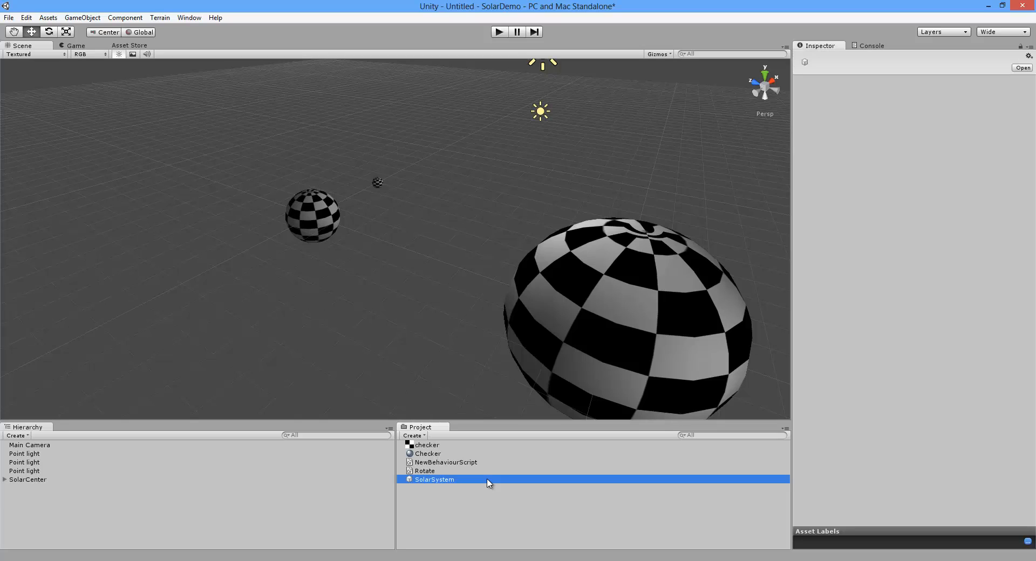
left_click_drag(12, 482, 413, 482)
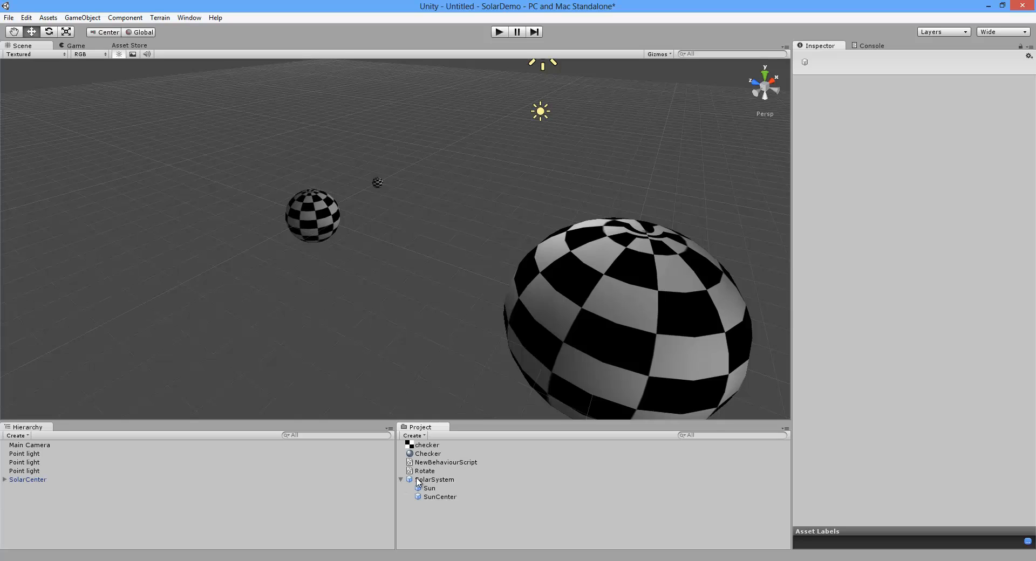